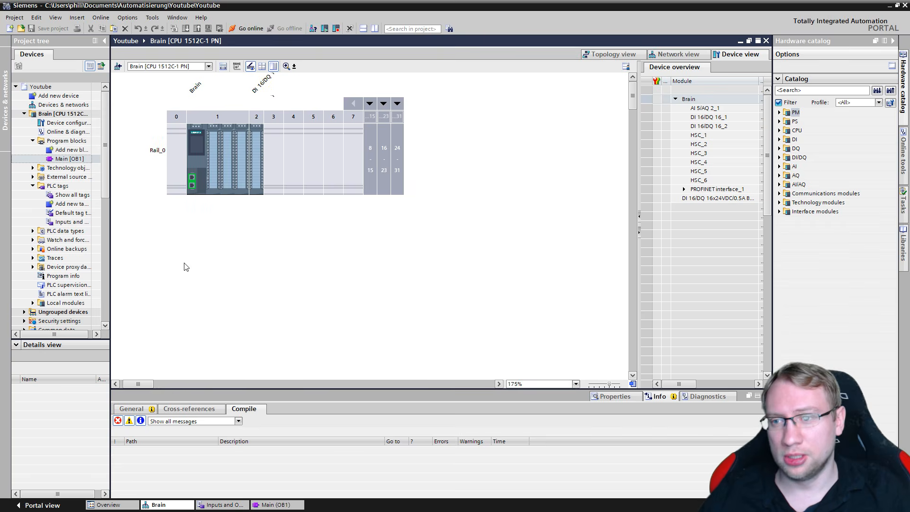
- Review the Brain CPU's modules and the Inputs and Outputs tag table, and open the Main [OB1] block
scroll(240, 251, "down", 2)
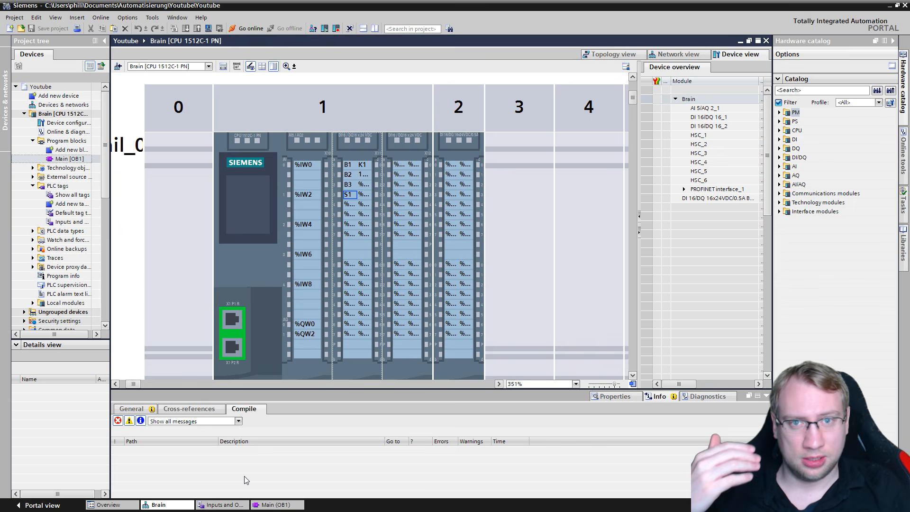
left_click(231, 504)
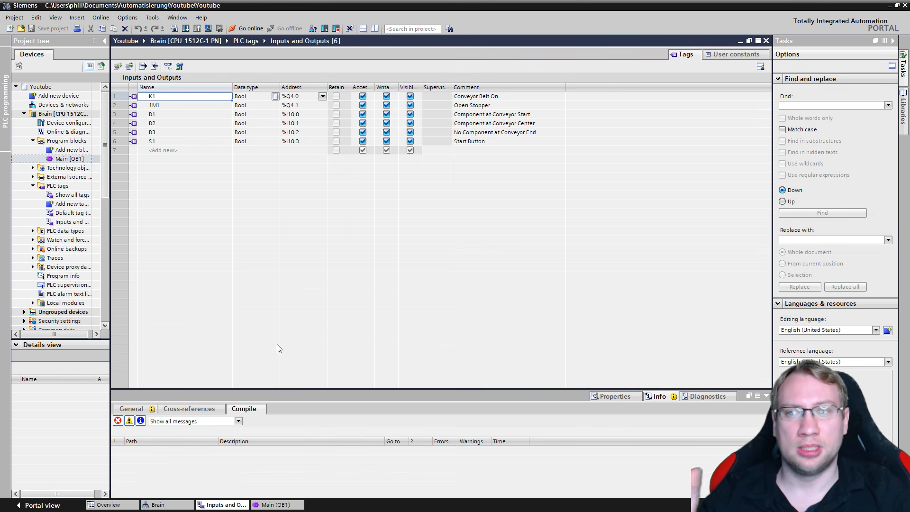
left_click(272, 503)
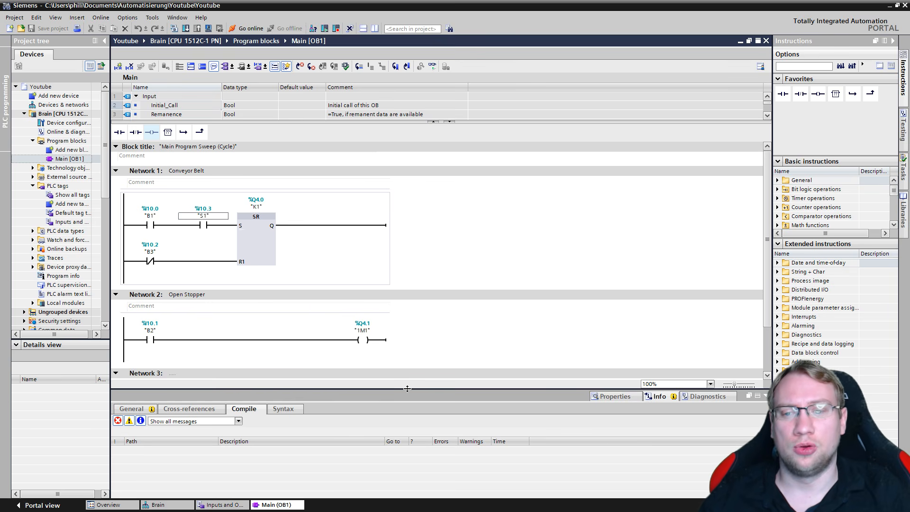
- Enlarge the ladder editor of Main [OB1], show its networks at 150%, and collapse the block interface
left_click_drag(407, 388, 407, 444)
scroll(245, 303, "up", 2)
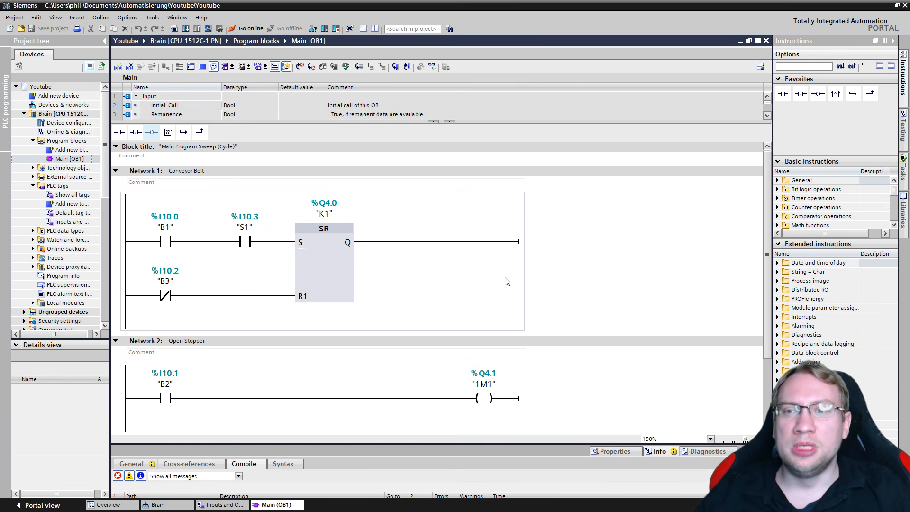
left_click(433, 123)
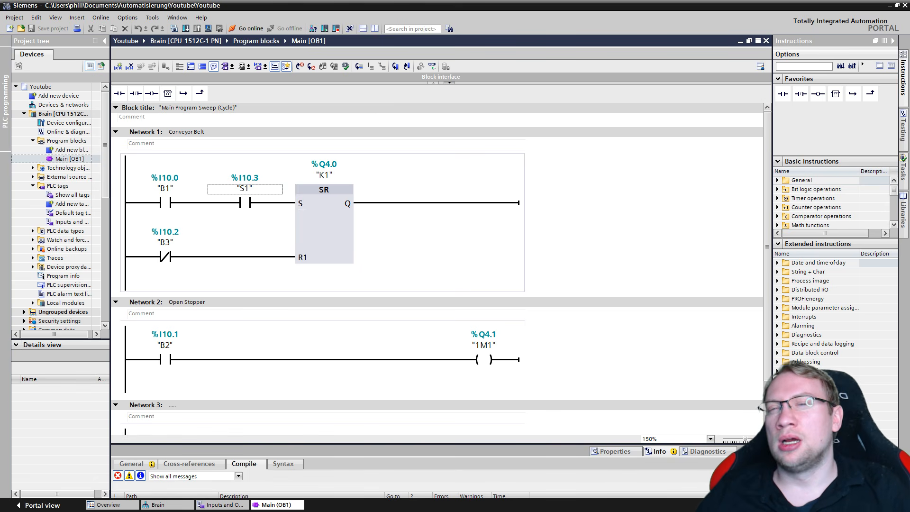
- Switch to the PowerPoint conveyor diagram and place the green component at the START end of belt K1, under sensor B1
key("alt+Tab")
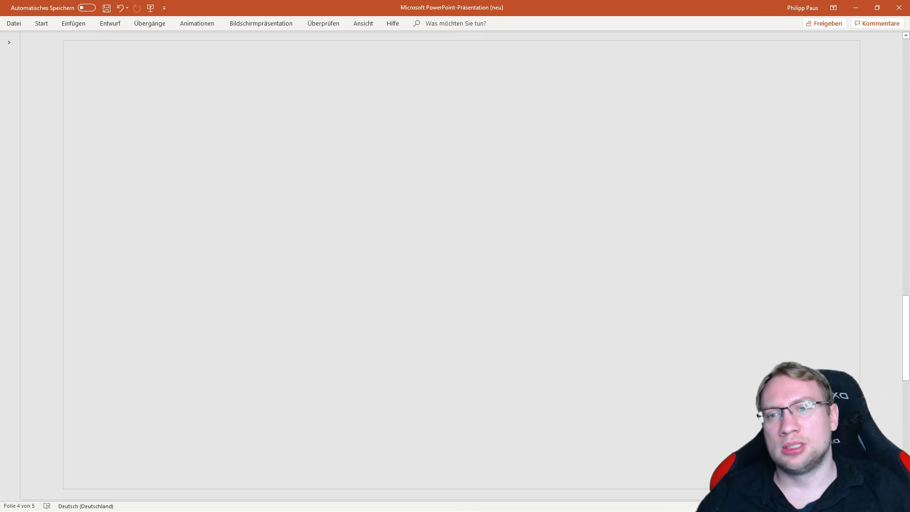
double_click(378, 3)
left_click_drag(415, 89, 319, 99)
double_click(319, 98)
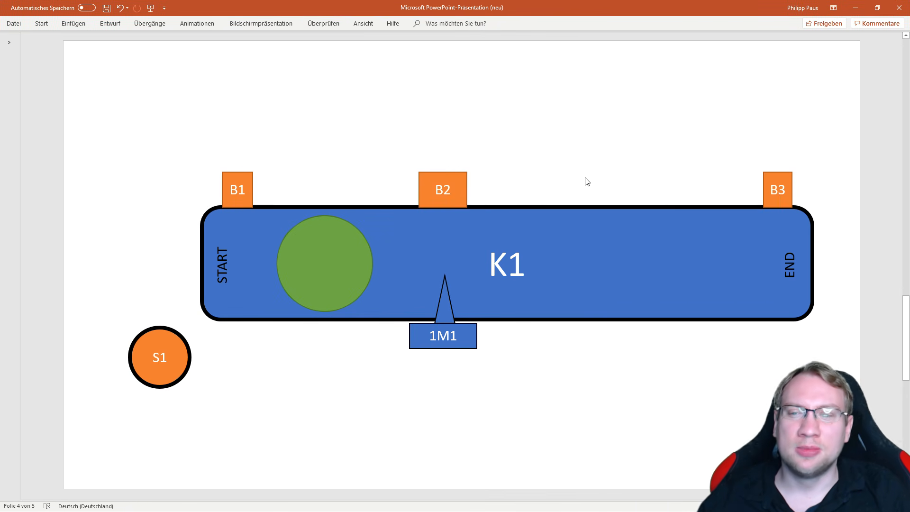
left_click_drag(313, 266, 243, 268)
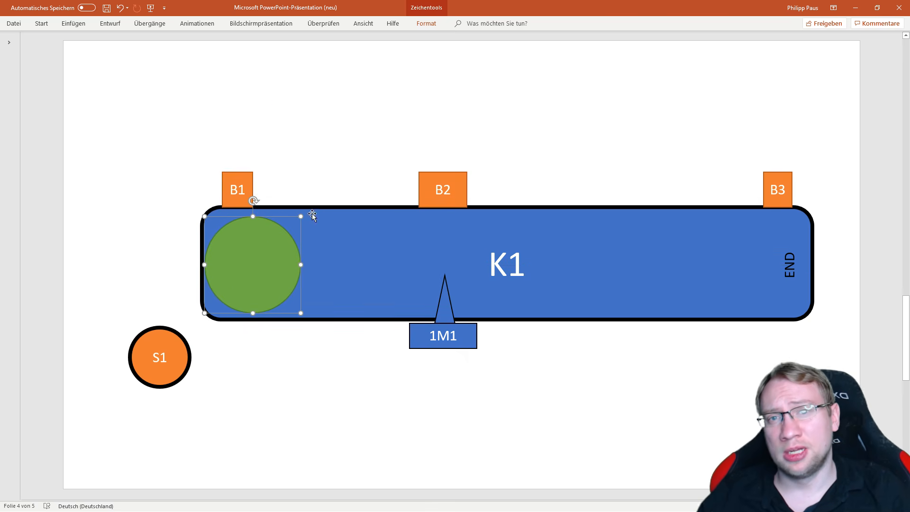
- Advance the green component along belt K1 until it rests against stopper 1M1 near sensor B2
left_click_drag(333, 122, 195, 225)
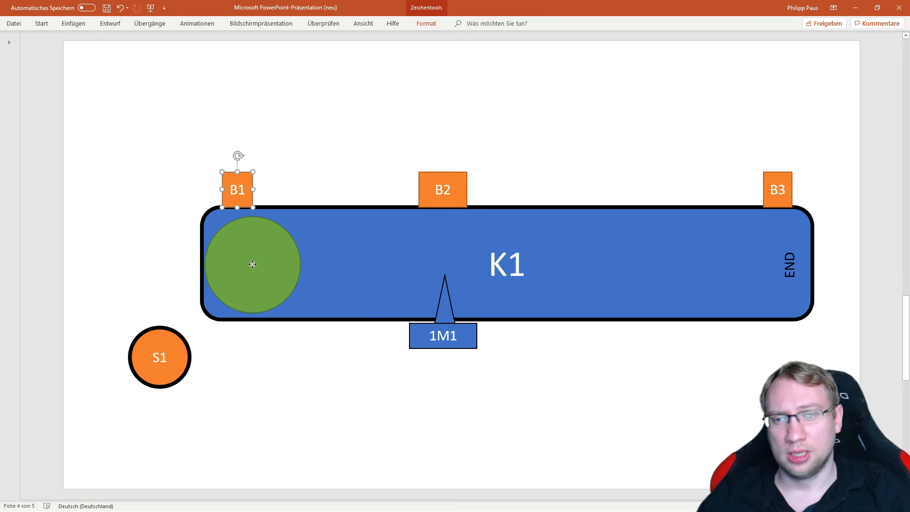
left_click_drag(252, 263, 386, 265)
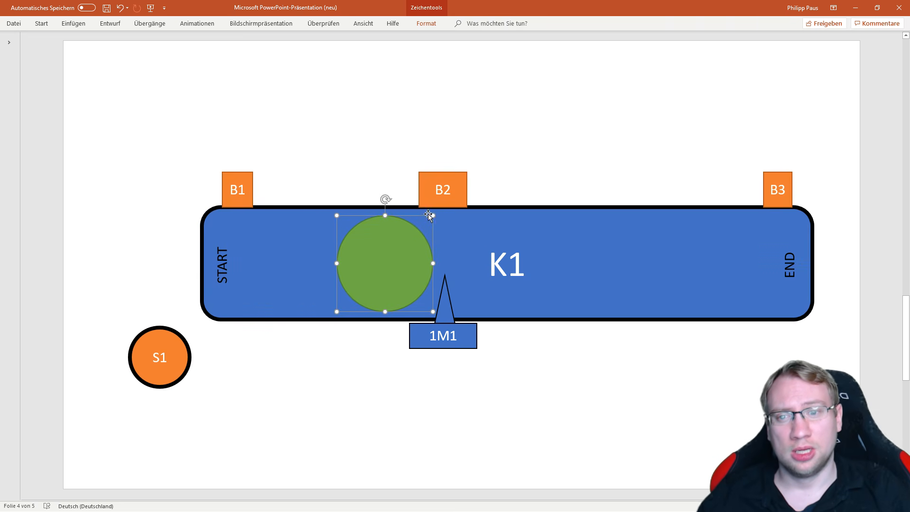
left_click(441, 193)
left_click(401, 254)
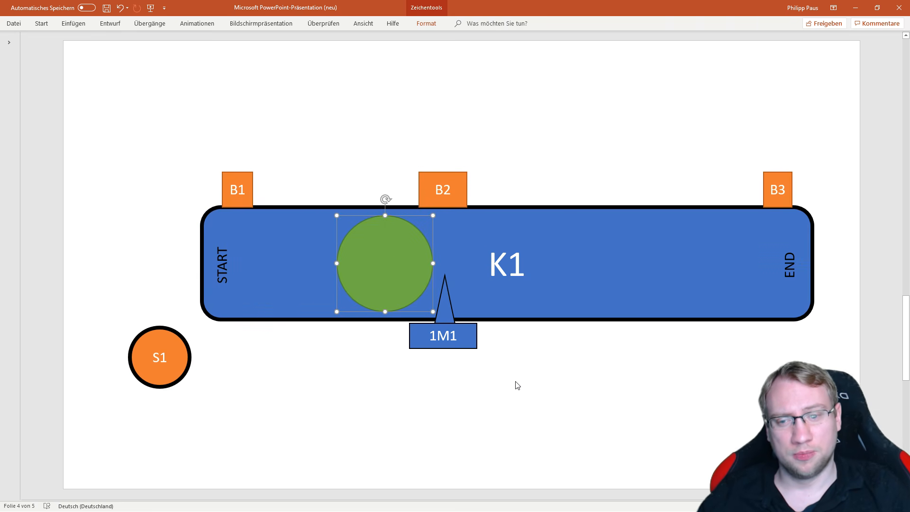
- Lower both parts of stopper 1M1 to the belt's lower edge and move the green component past it
left_click_drag(516, 382, 397, 252)
key("Down")
key("Down")
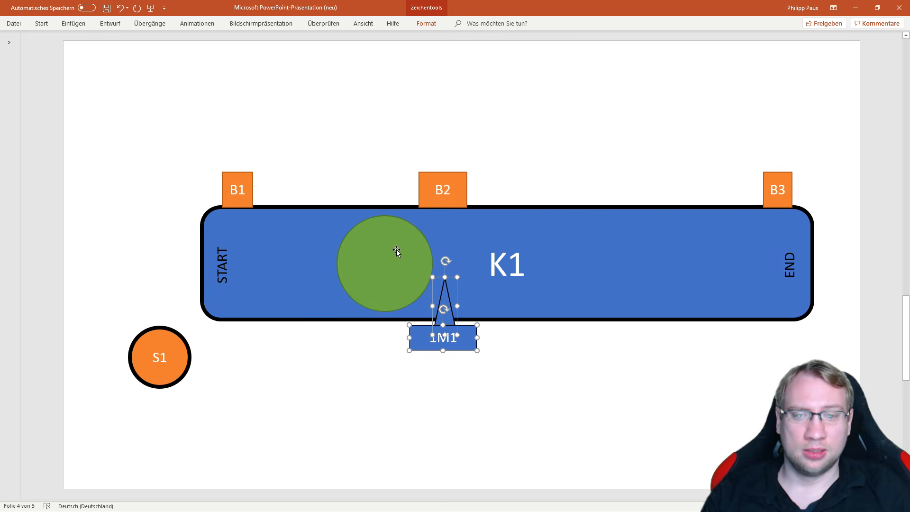
key("Down")
key("Down")
key("Down")
key("Down")
key("Down")
key("Down")
key("Down")
key("Down")
left_click(402, 262)
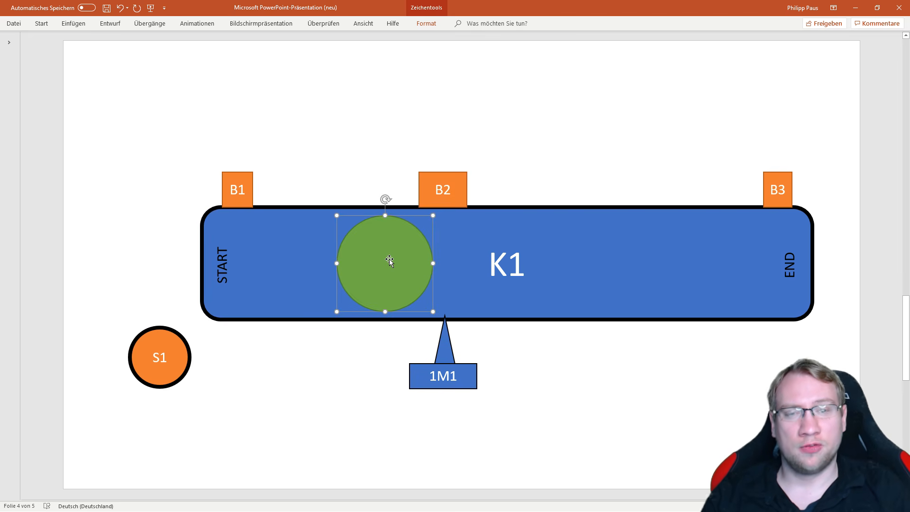
left_click_drag(389, 260, 544, 255)
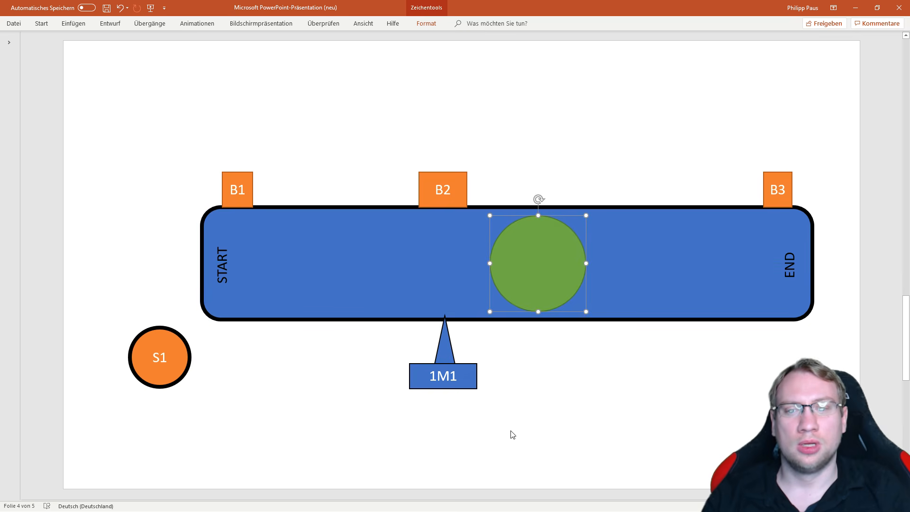
- Raise both parts of stopper 1M1 back up into the conveyor belt behind the component
left_click_drag(510, 431, 374, 282)
key("Up")
key("Up")
key("Up")
key("Up")
key("Up")
key("Up")
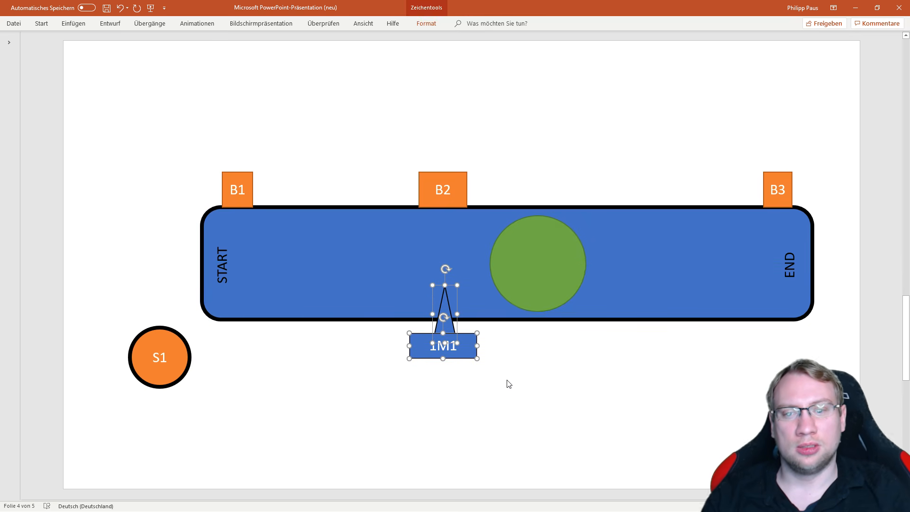
key("Up")
key("Up")
left_click(511, 374)
- Move the green component to the END of the belt at sensor B3 and take it off above the conveyor
left_click_drag(528, 274, 747, 267)
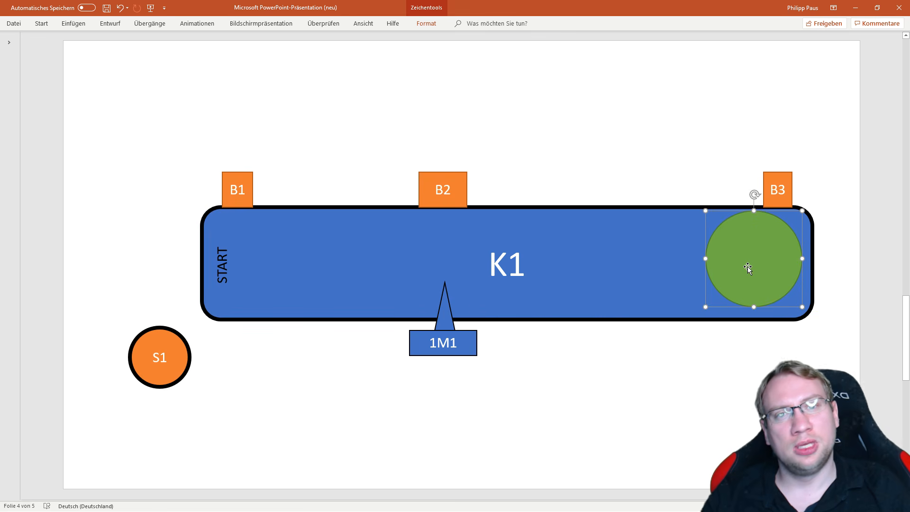
left_click(751, 374)
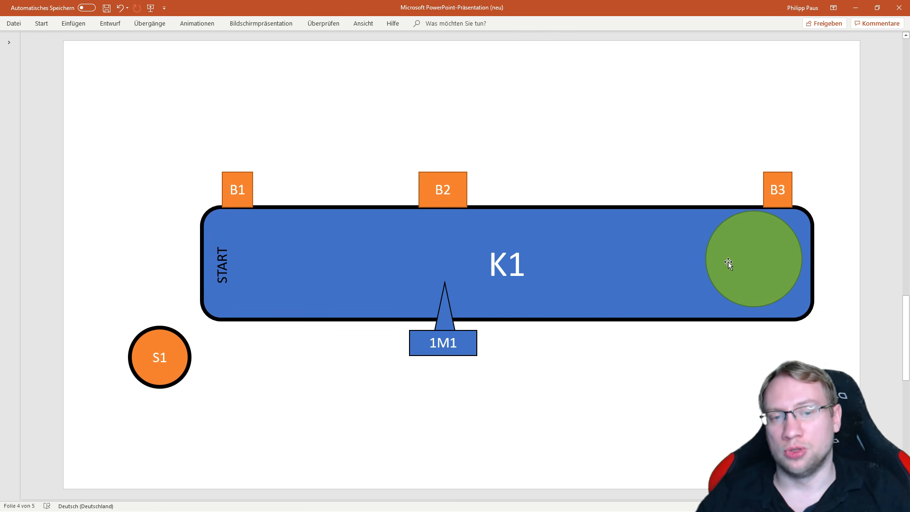
left_click_drag(748, 270, 654, 142)
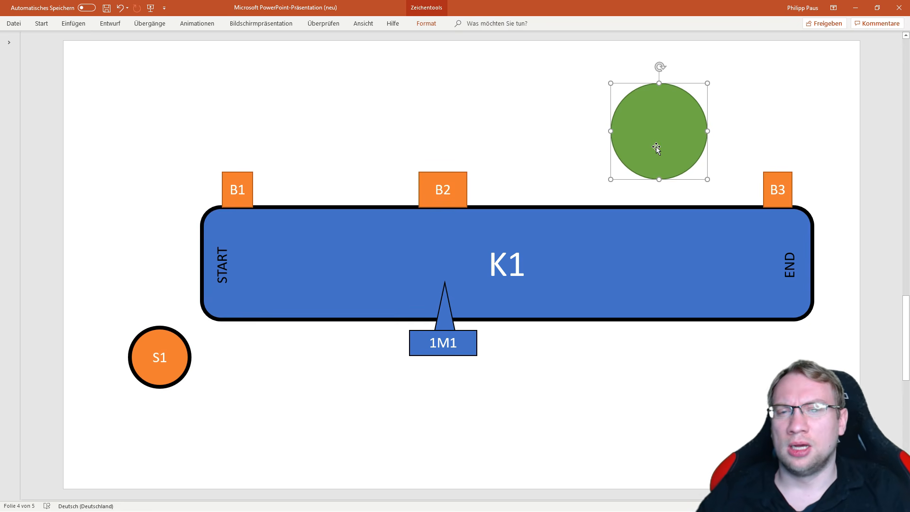
left_click(676, 384)
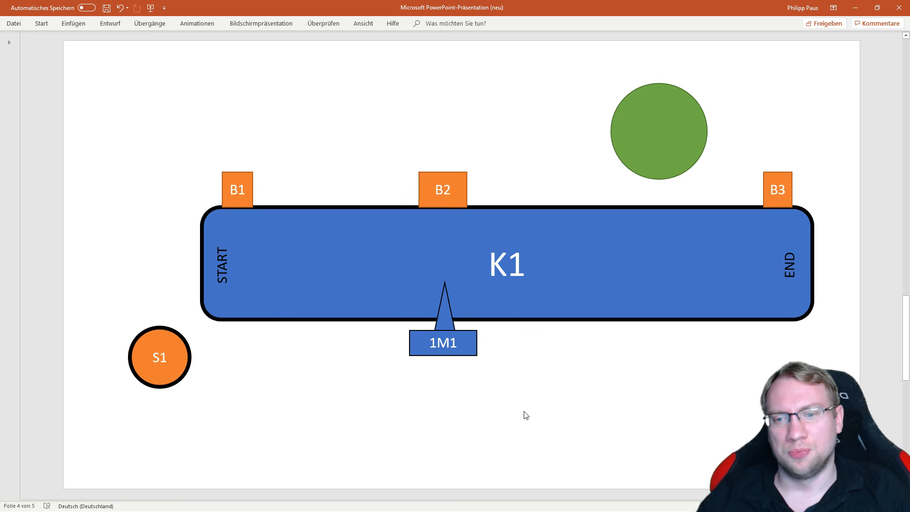
- Nudge both parts of stopper 1M1 slightly further up into the empty belt
left_click_drag(526, 415, 377, 254)
key("Up")
key("Up")
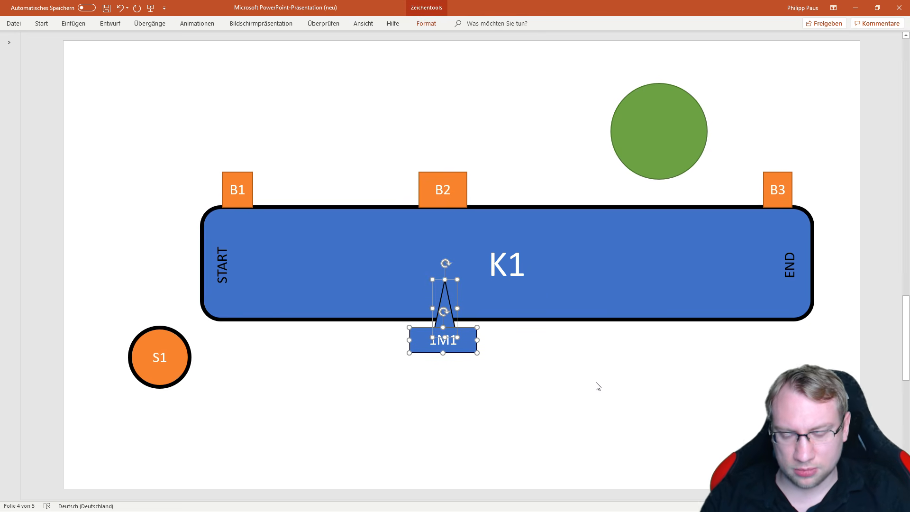
key("Up")
left_click(583, 411)
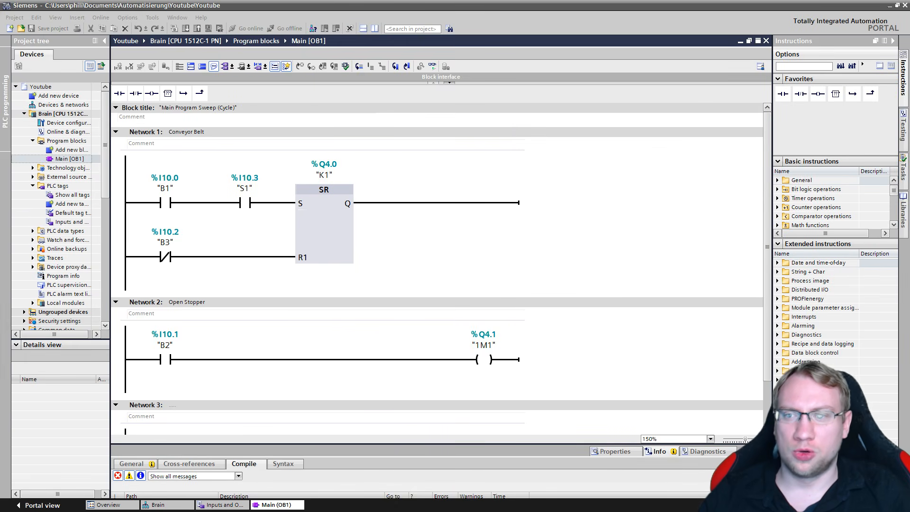
- Switch to TIA Portal and examine Network 1's B1 and S1 set contacts, K1 operand and normally closed B3 contact at R1
left_click(163, 207)
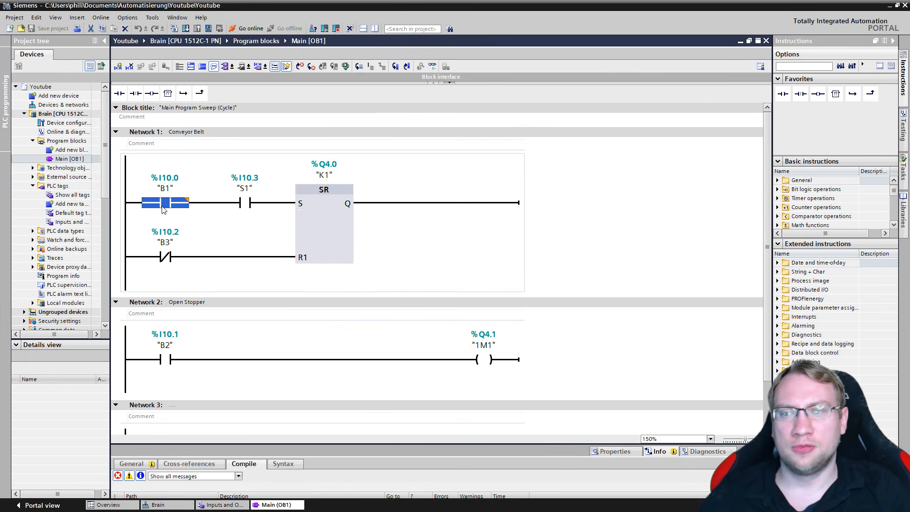
left_click(242, 203, "ctrl")
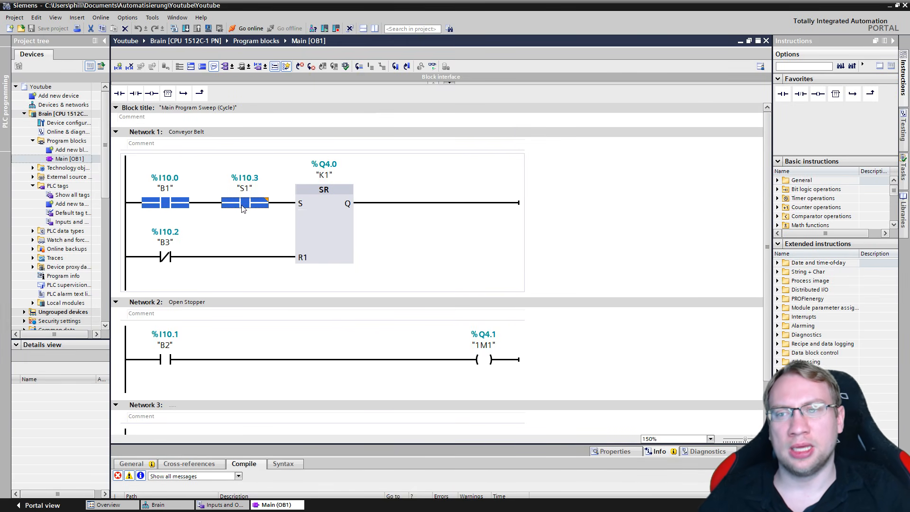
left_click(315, 176)
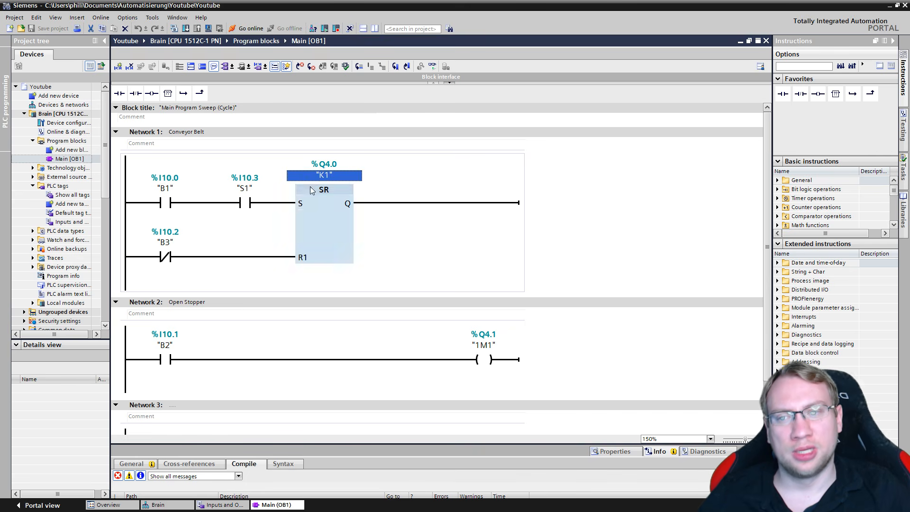
left_click(168, 260)
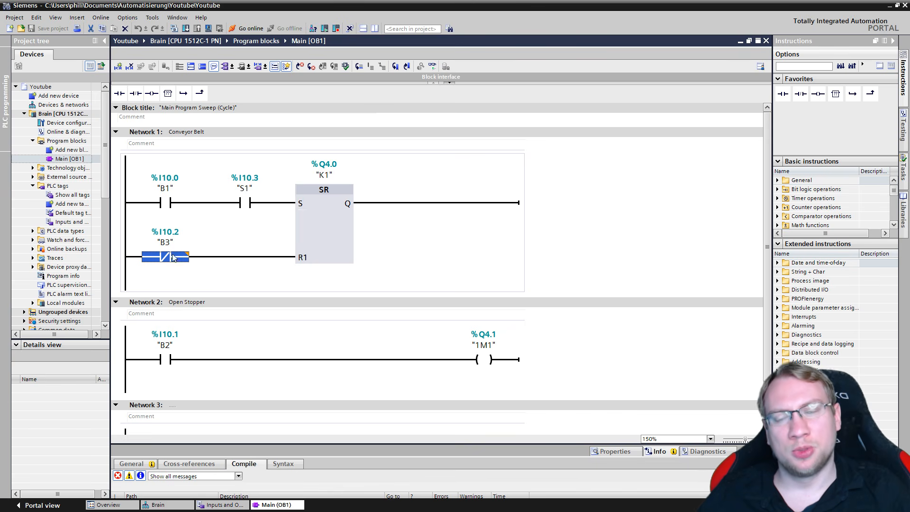
left_click(167, 244)
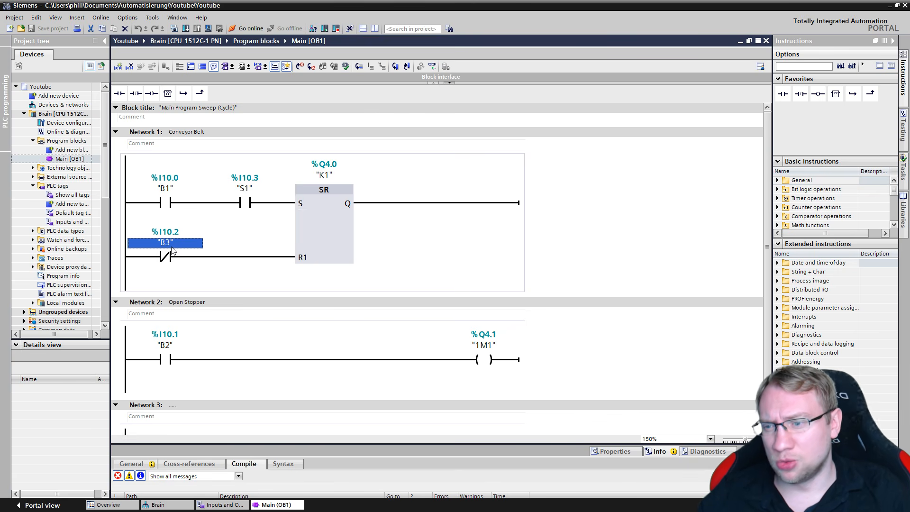
left_click(166, 254)
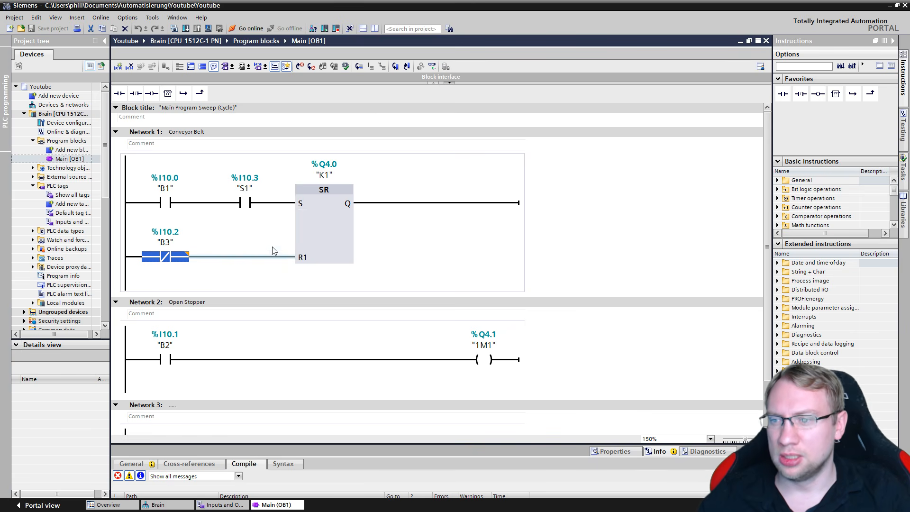
left_click(169, 243)
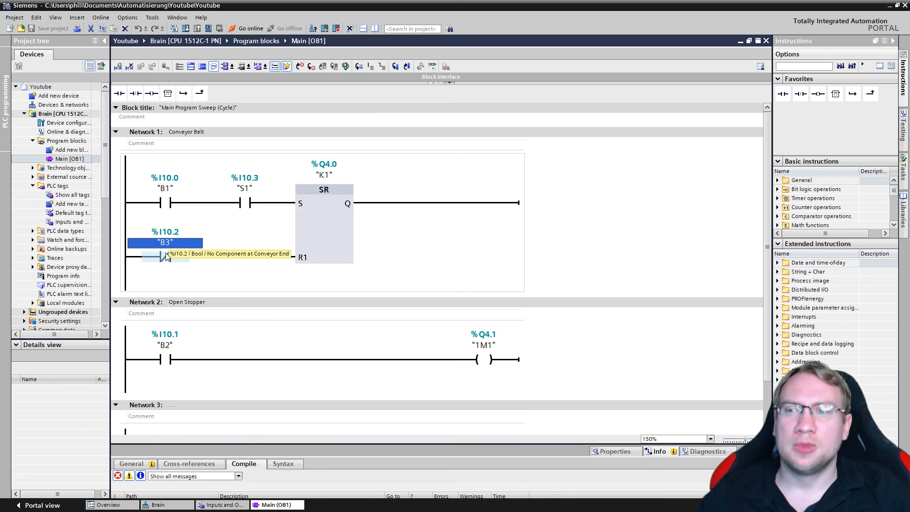
left_click(166, 258)
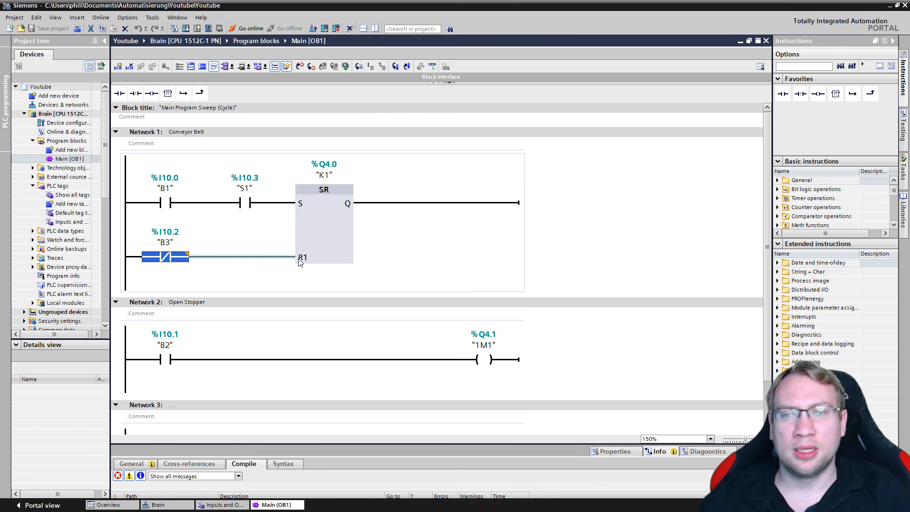
left_click(299, 258)
left_click(466, 257)
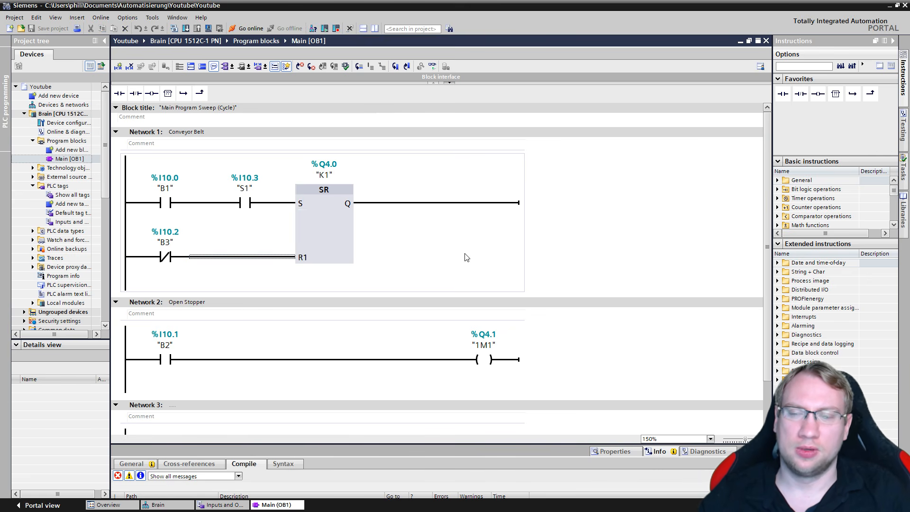
- Examine how contact B2 drives the 1M1 coil in Network 2, Open Stopper
left_click(171, 339)
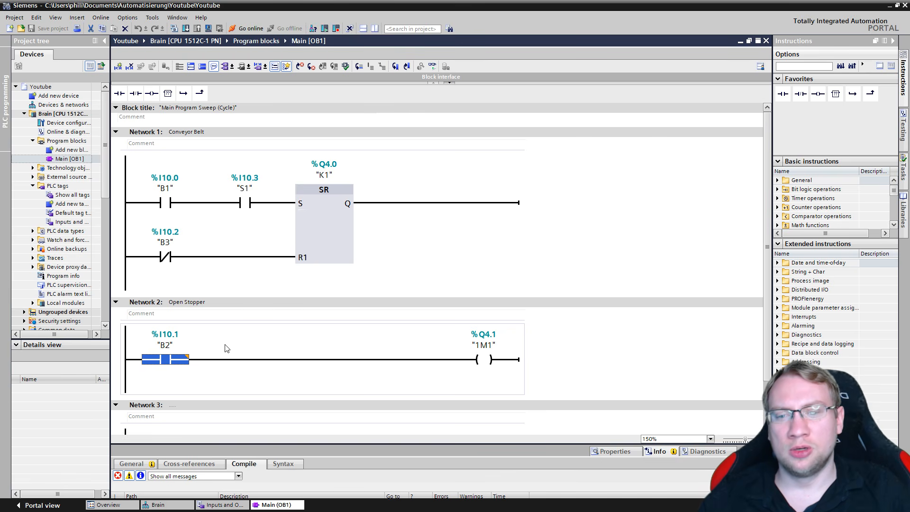
left_click(485, 347)
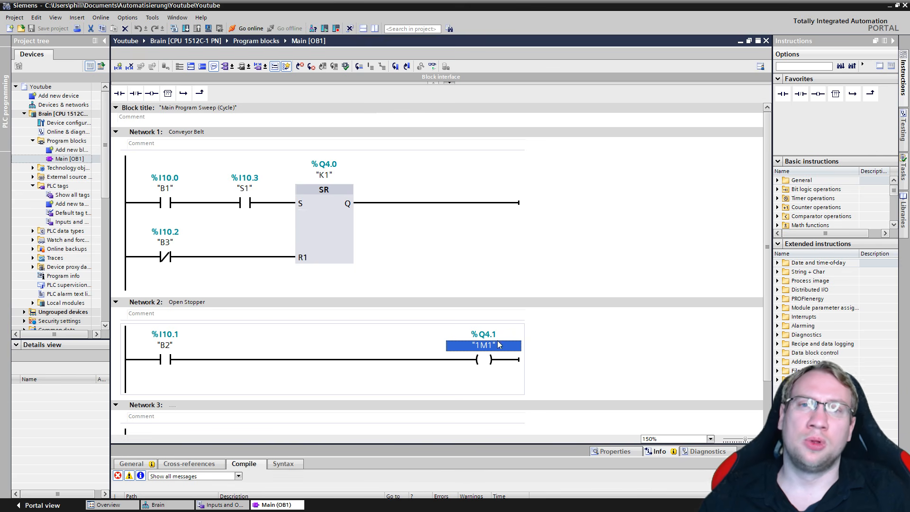
left_click(453, 268)
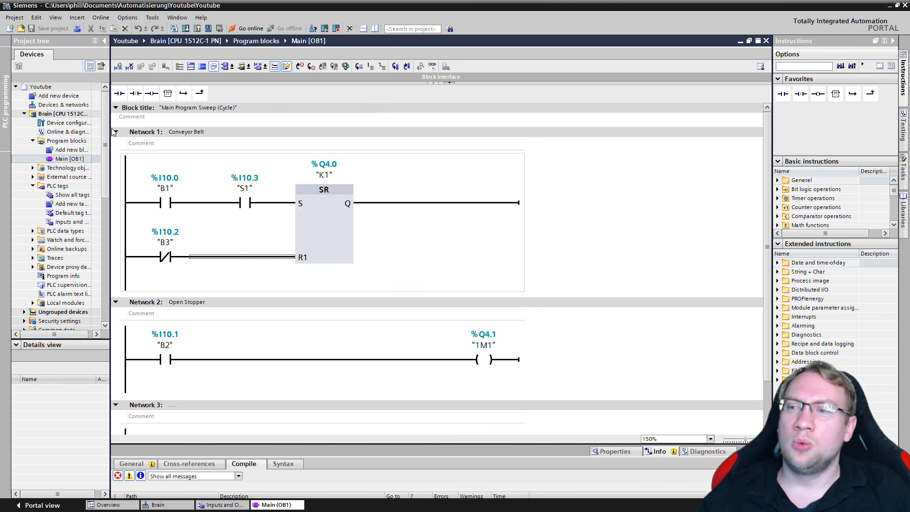
- Widen the project tree so its full entry names fit
left_click_drag(110, 127, 134, 127)
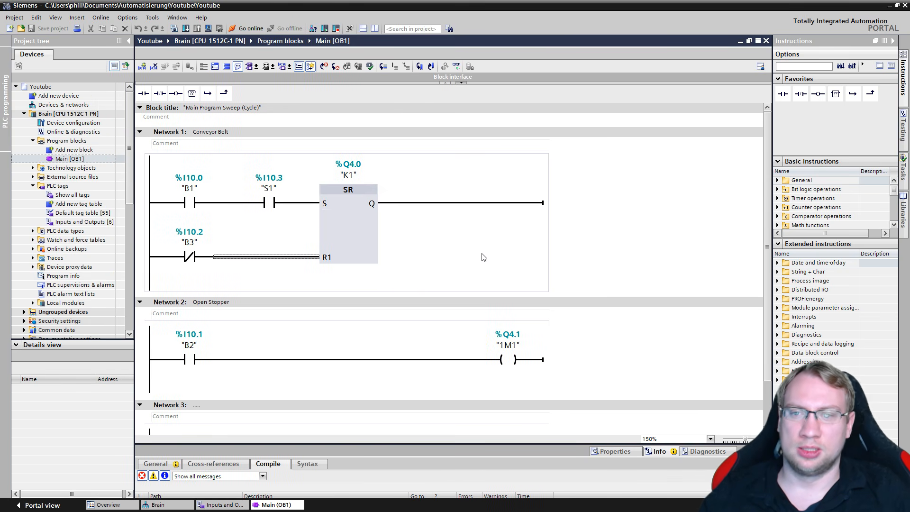
left_click(343, 261)
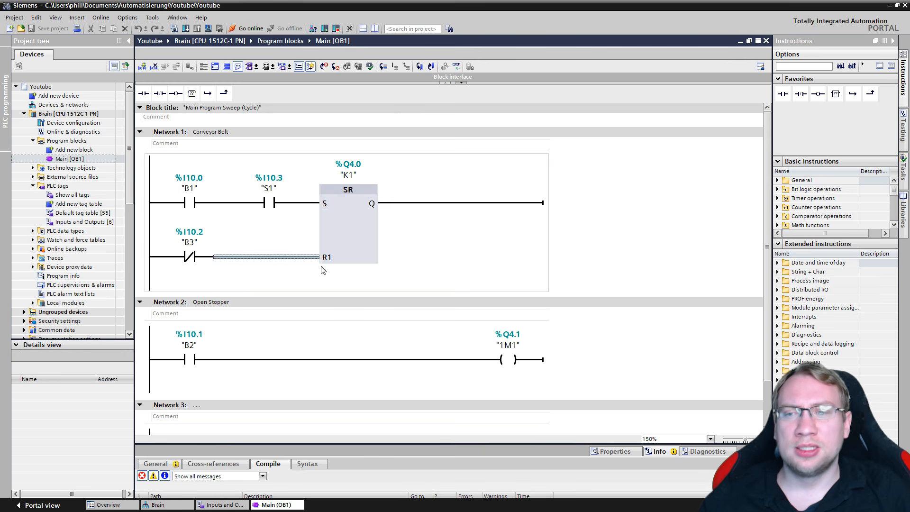
- Examine the Inputs and Outputs, Main [OB1] and Device configuration entries, and select the whole Brain CPU with its subfolders collapsed
left_click(62, 114)
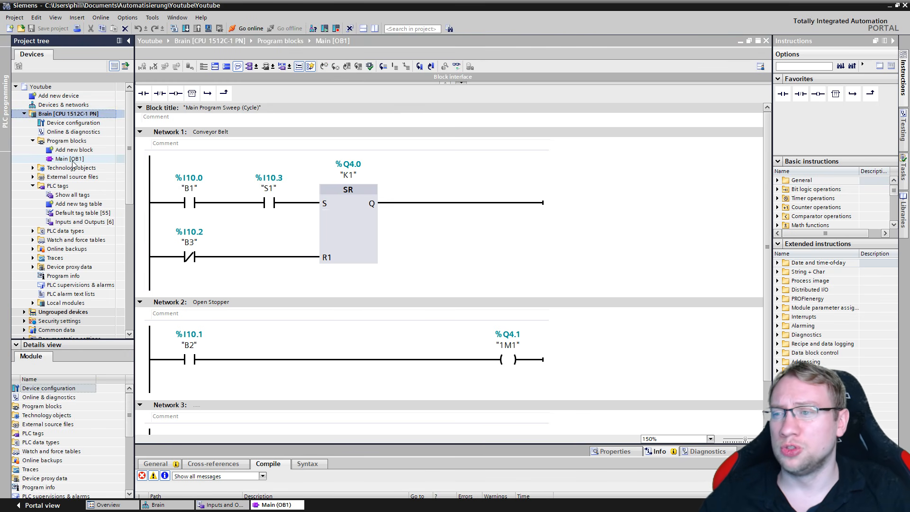
left_click(79, 222)
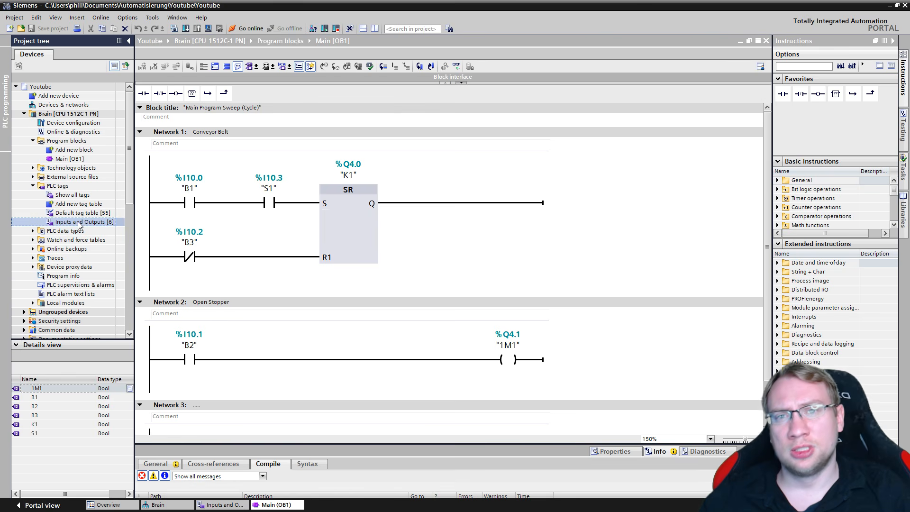
left_click(75, 159)
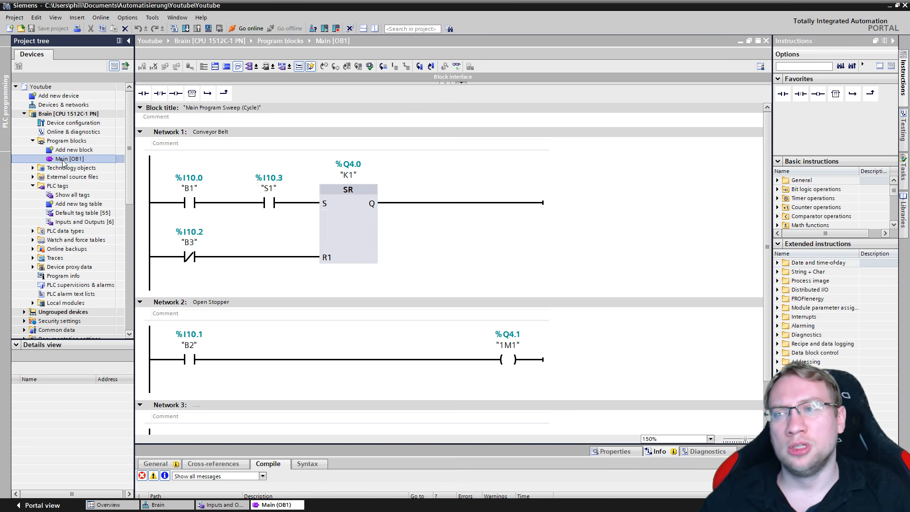
left_click(77, 123)
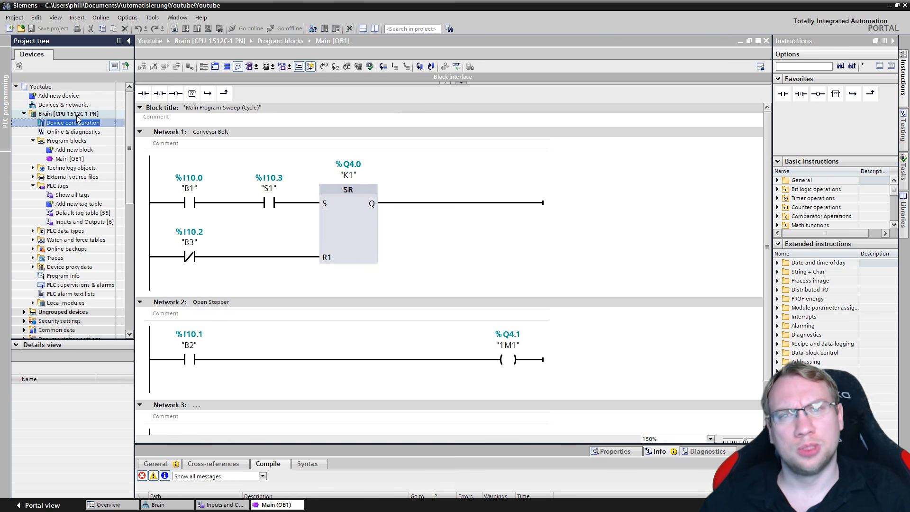
left_click(77, 116)
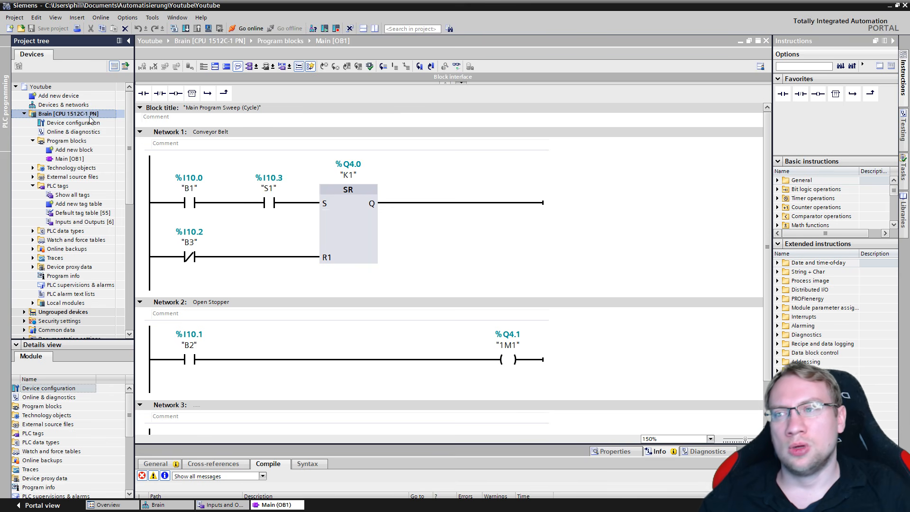
left_click(24, 115)
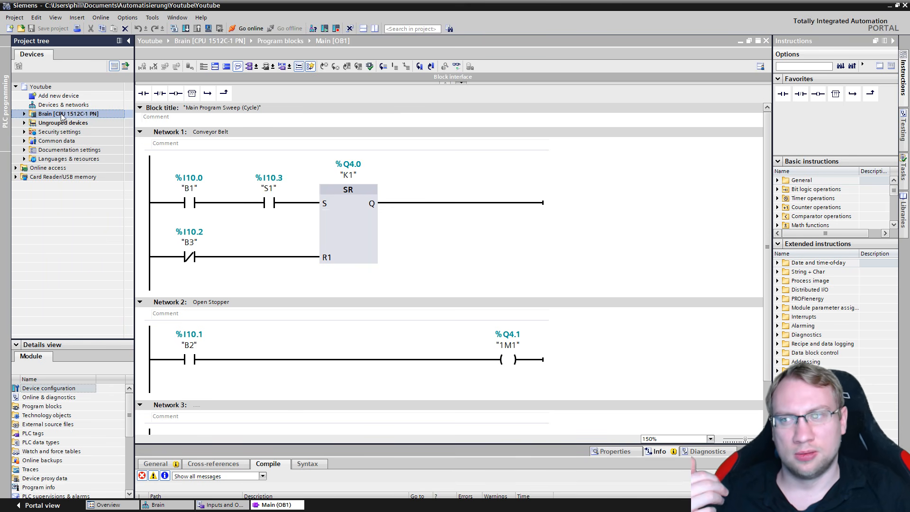
left_click(28, 115)
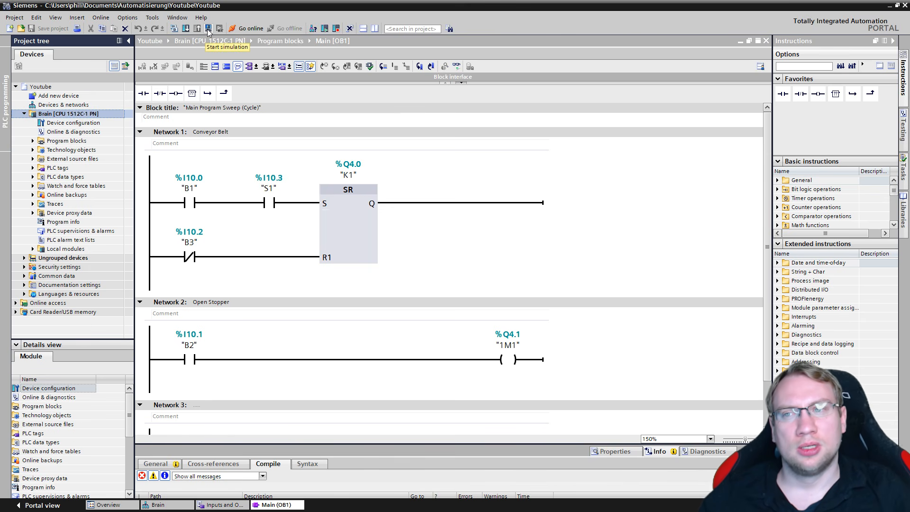
- Review the commands available for the Brain CPU, such as Start simulation, without running any or renaming it
right_click(80, 114)
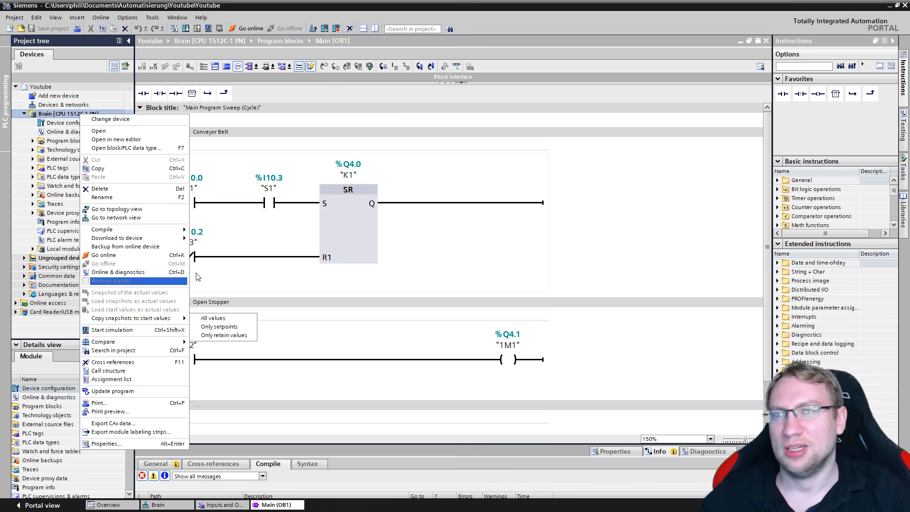
left_click(227, 96)
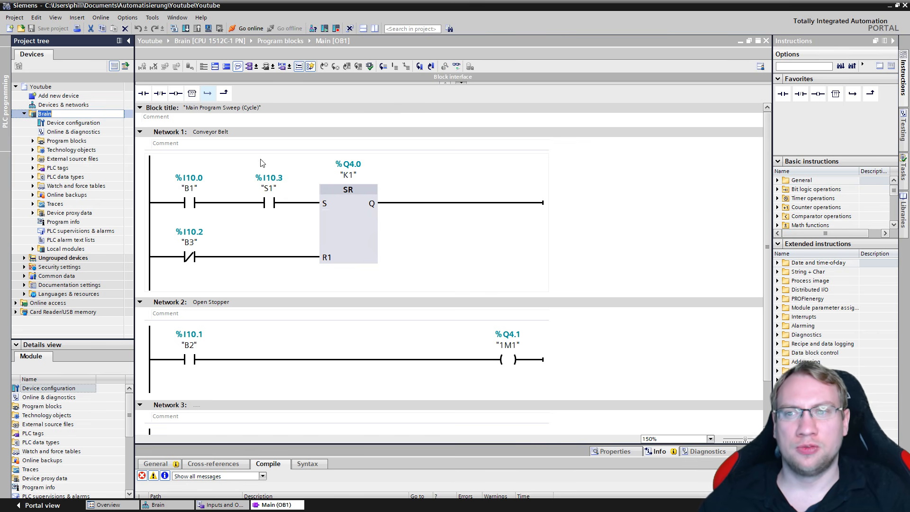
left_click(251, 169)
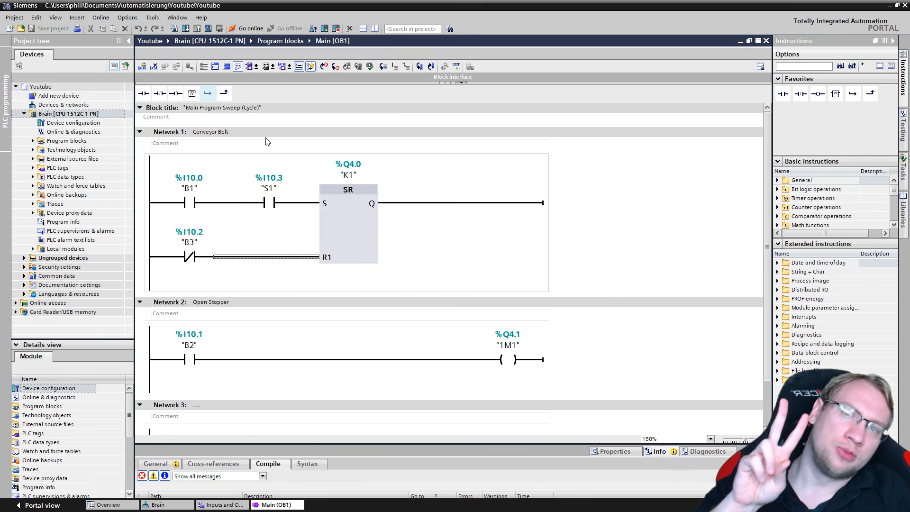
left_click(68, 115)
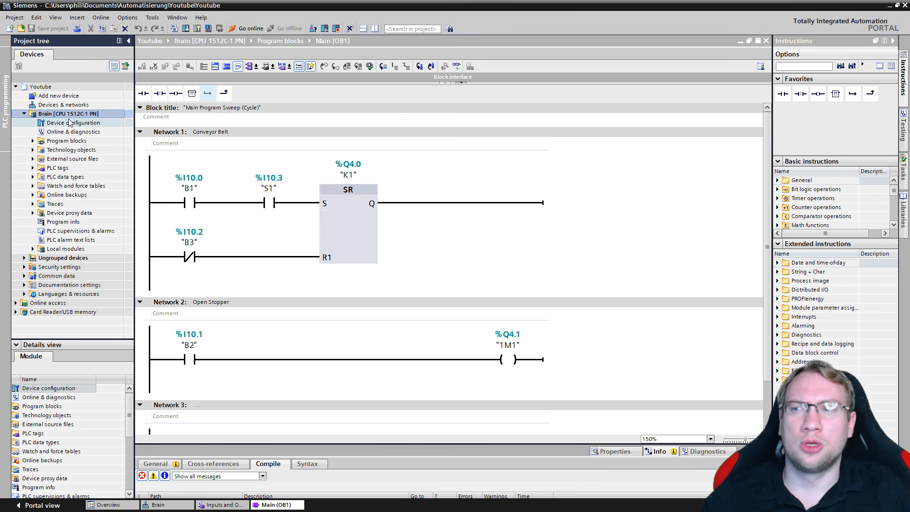
left_click(433, 182)
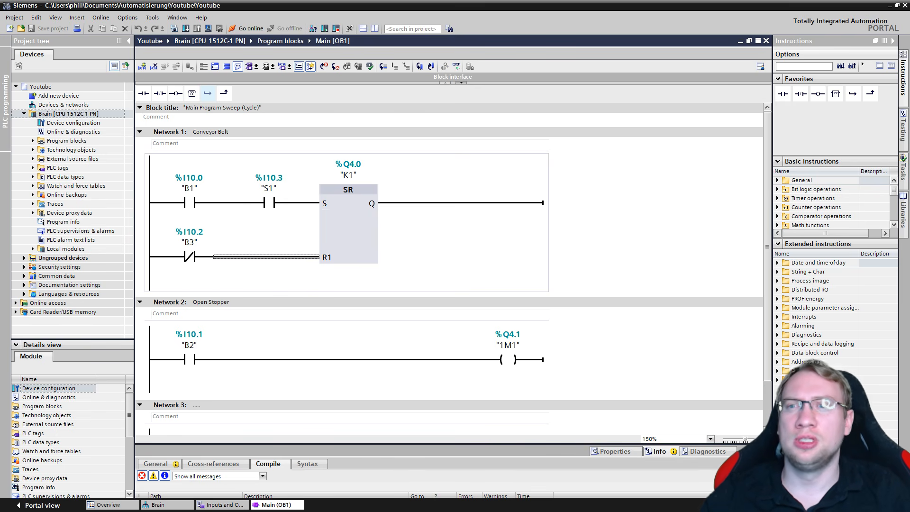
- Switch to the browser and find the TRIAL Download STEP 7 PLCSIM section on the Siemens support page, highlighting its heading
key("alt+Tab")
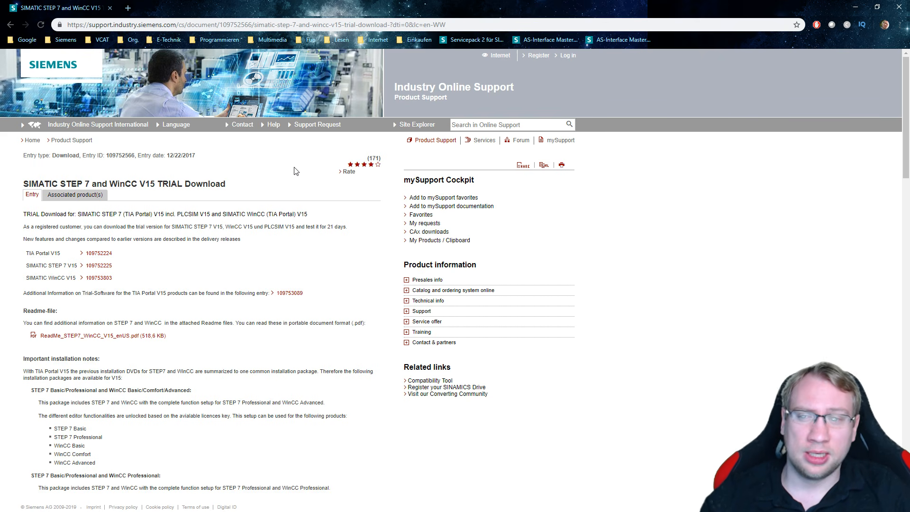
scroll(204, 167, "down", 15)
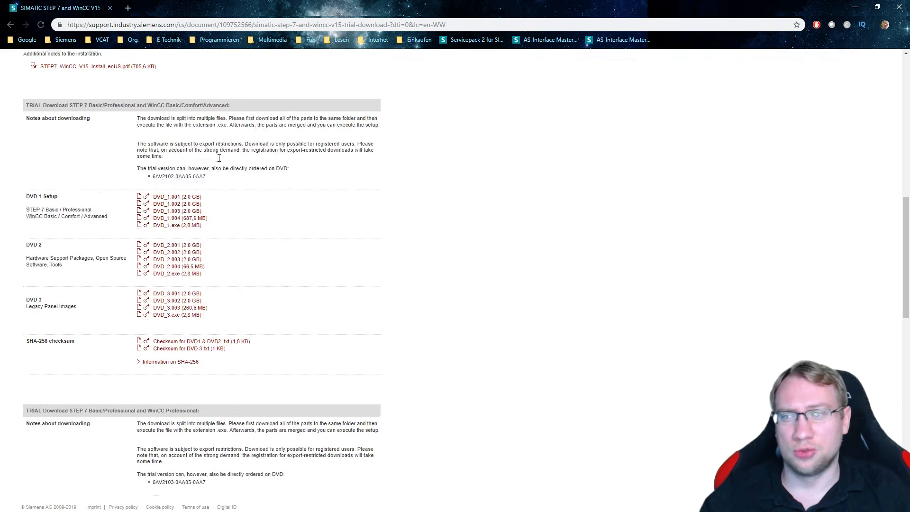
scroll(219, 157, "down", 2)
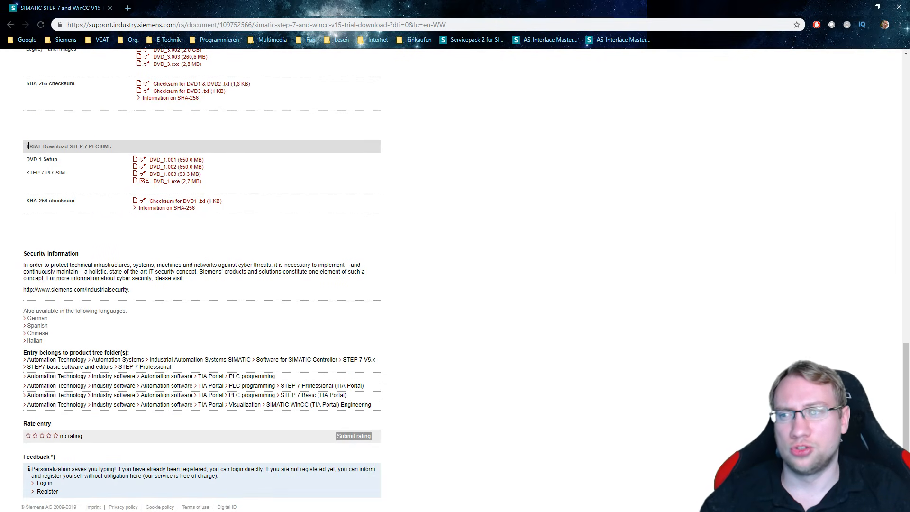
left_click_drag(27, 146, 94, 146)
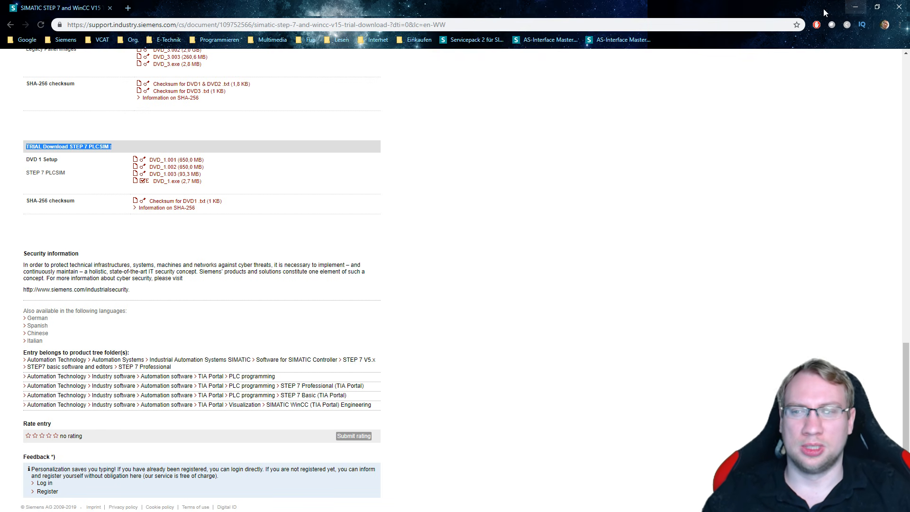
- Switch back to TIA Portal and start simulation for the Brain CPU, accepting the online interfaces warning and suppressing it in future
key("alt+Tab")
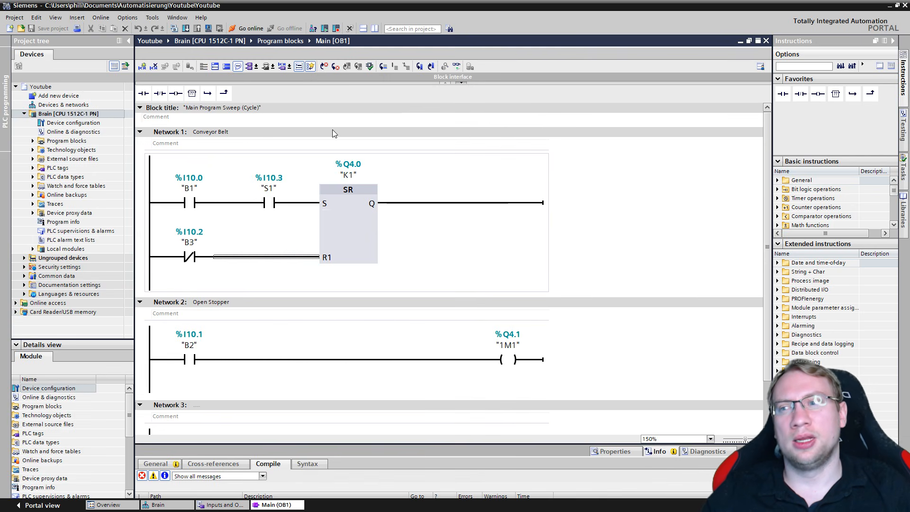
left_click(207, 29)
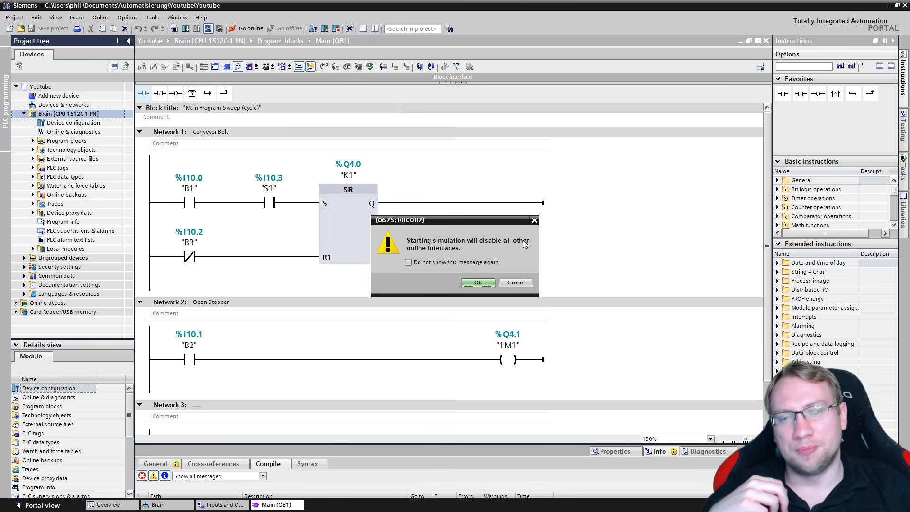
left_click(460, 257)
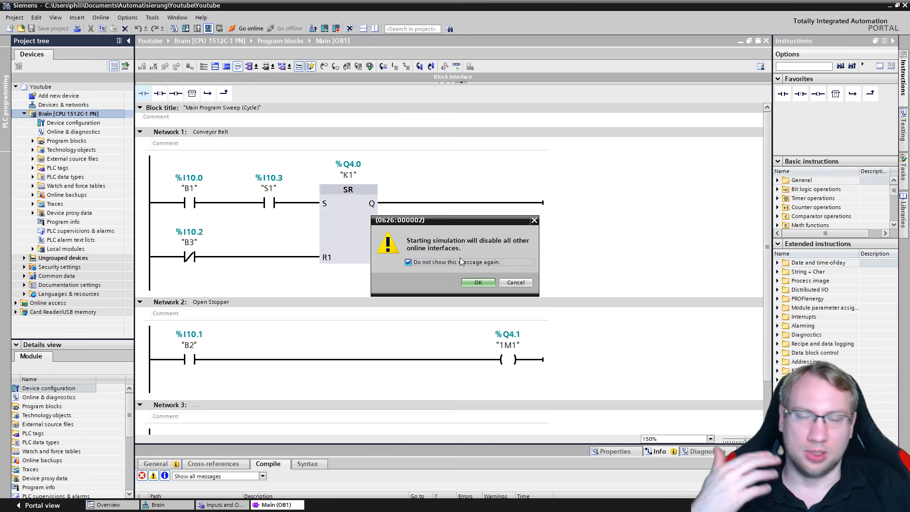
left_click(478, 283)
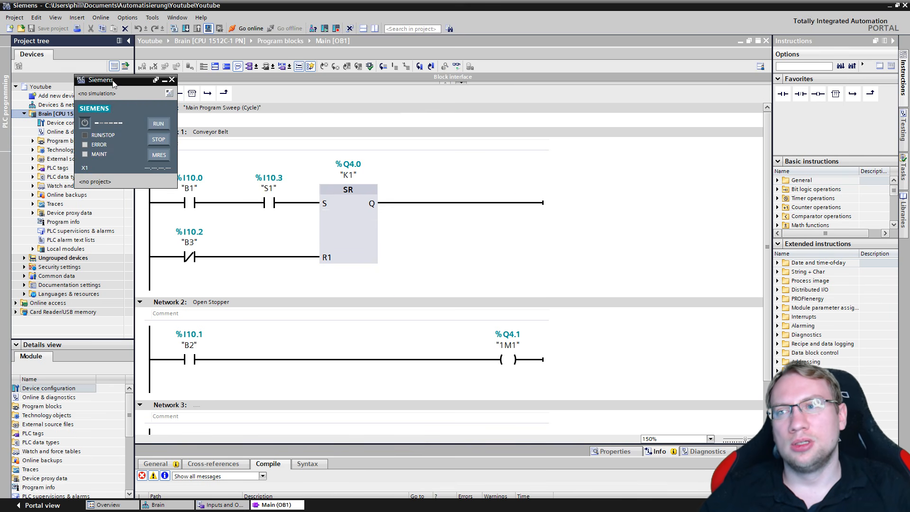
- Arrange the PLCSIM window and the Load preview dialog so they no longer overlap
left_click_drag(114, 82, 466, 165)
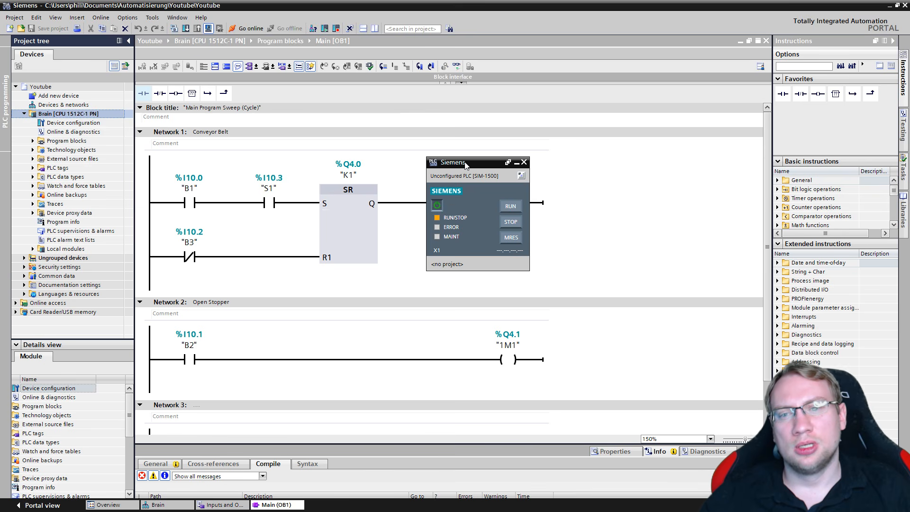
left_click_drag(466, 165, 488, 194)
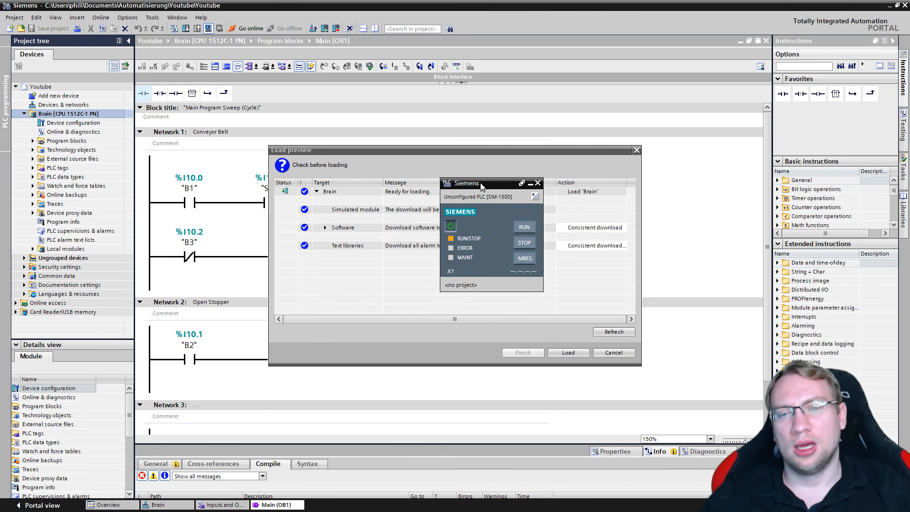
left_click_drag(488, 196, 448, 224)
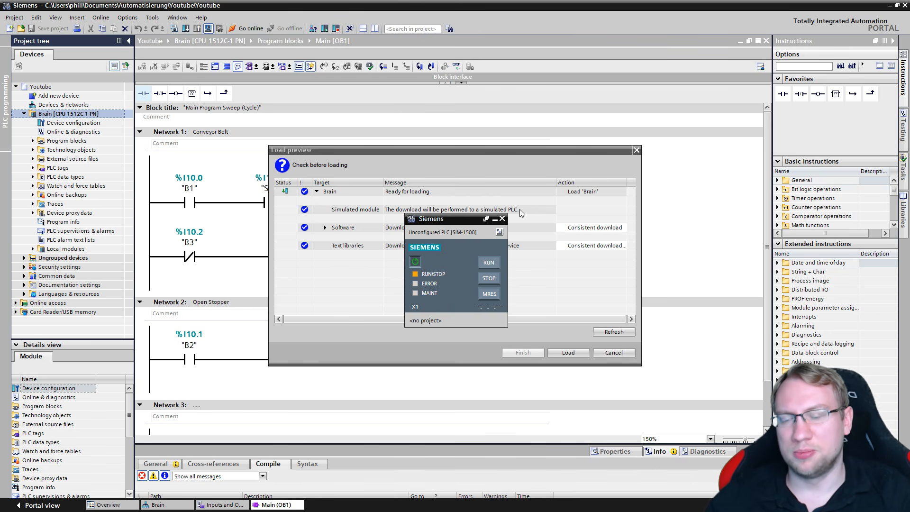
left_click_drag(432, 221, 735, 84)
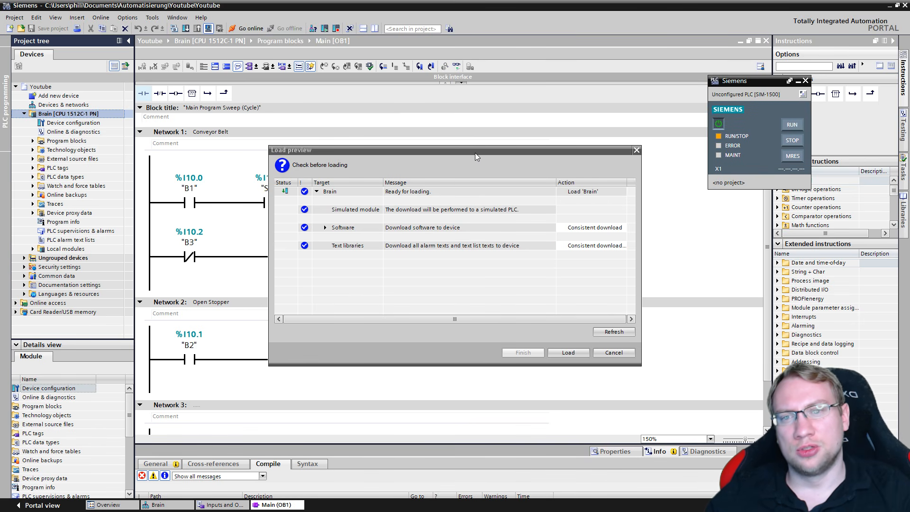
left_click_drag(475, 153, 498, 160)
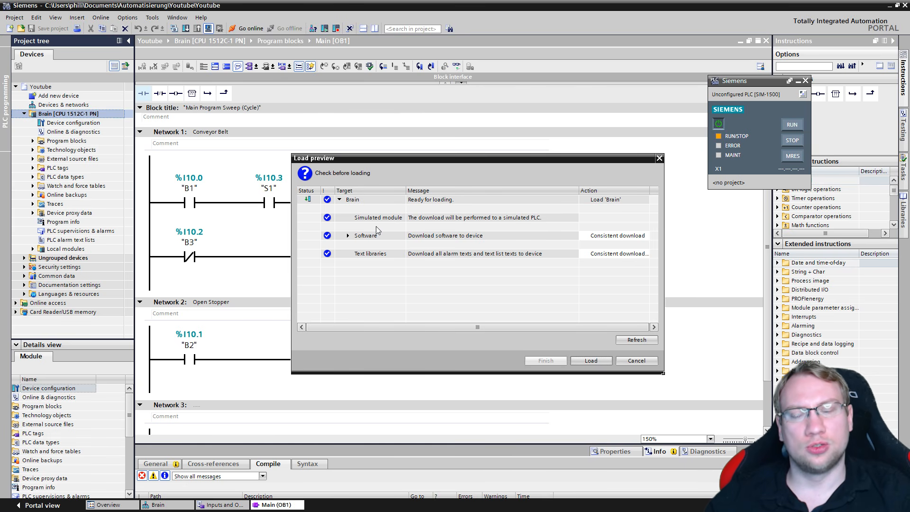
- Check the Software entry's download details and load the Brain project into the simulated PLC
left_click(347, 236)
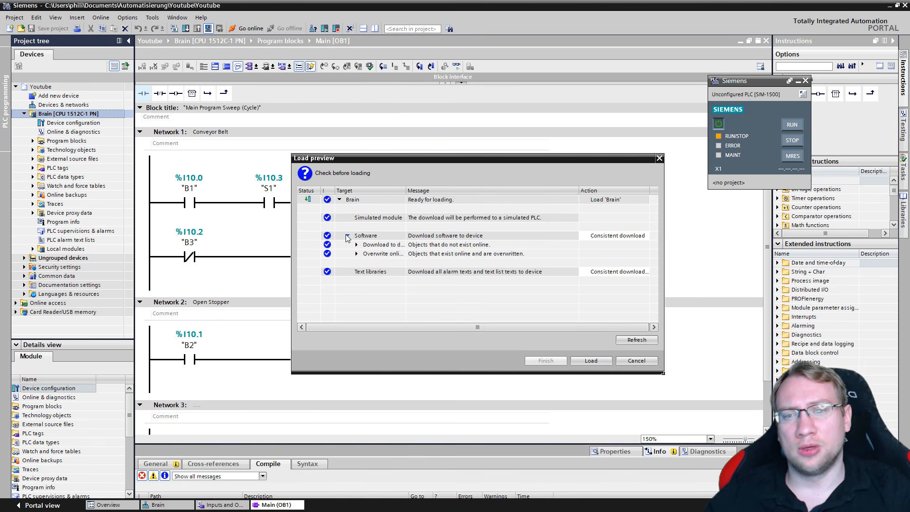
left_click(348, 235)
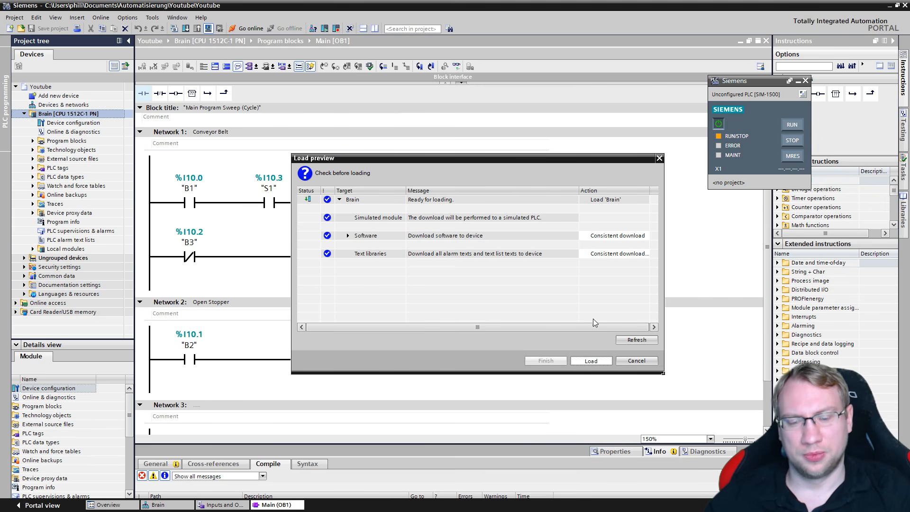
left_click(598, 359)
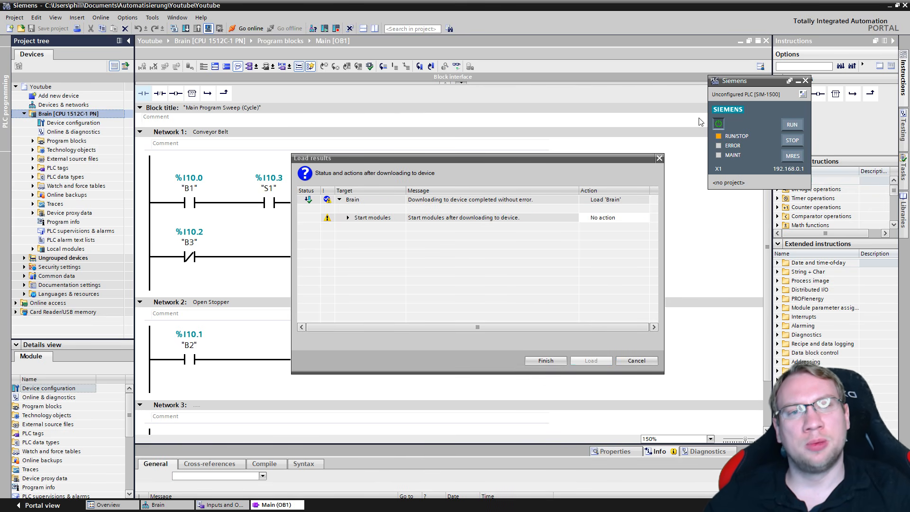
- Inspect the Start modules entry in the load results, keep its action at No action, and finish the download
left_click_drag(754, 85, 745, 128)
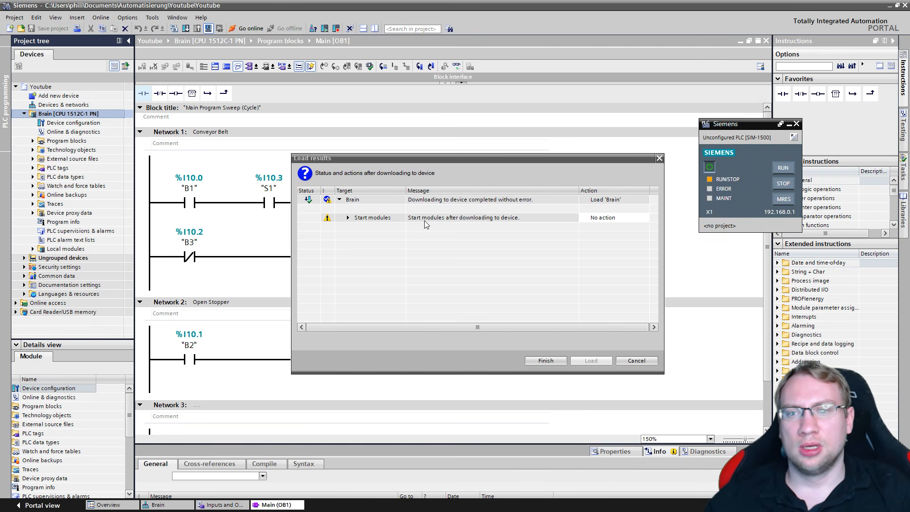
left_click(348, 218)
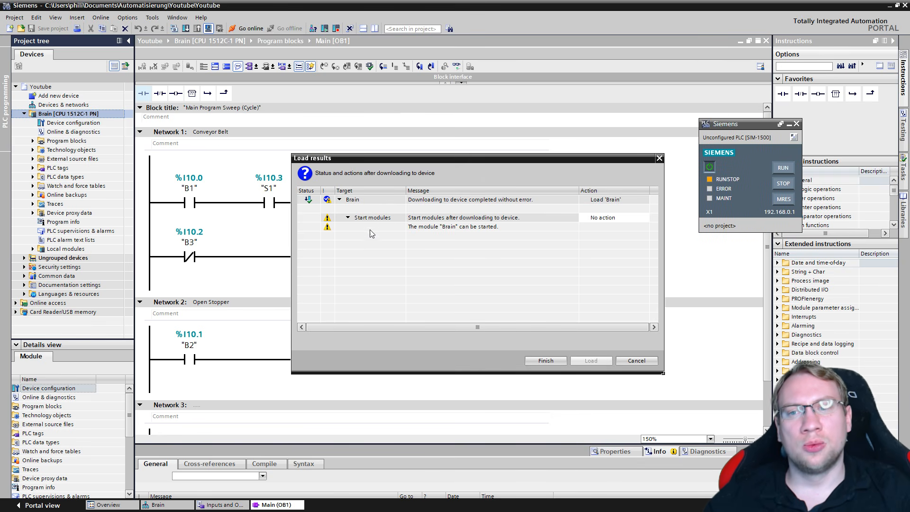
left_click(348, 218)
left_click(616, 218)
left_click(624, 218)
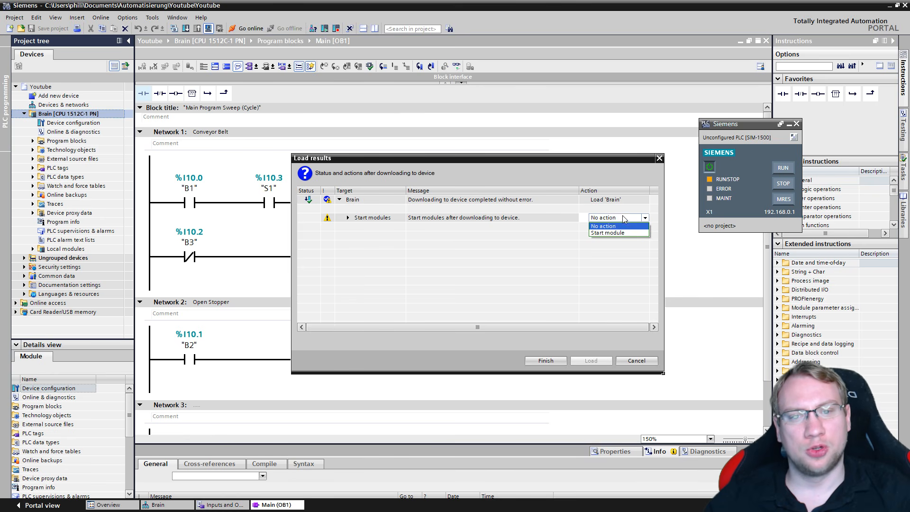
left_click(623, 218)
left_click(546, 360)
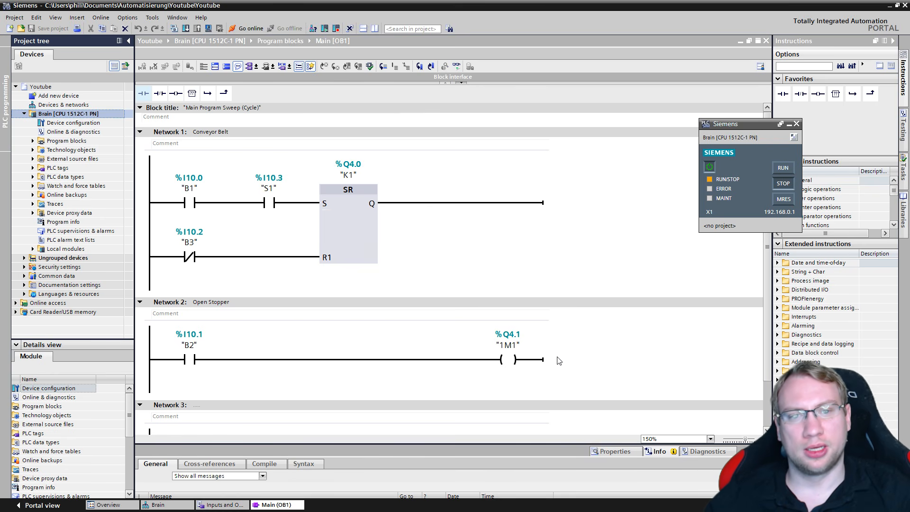
- Place the PLCSIM window beside the ladder networks, set the simulated CPU to RUN, and return to the Main [OB1] editor
left_click_drag(750, 130, 680, 161)
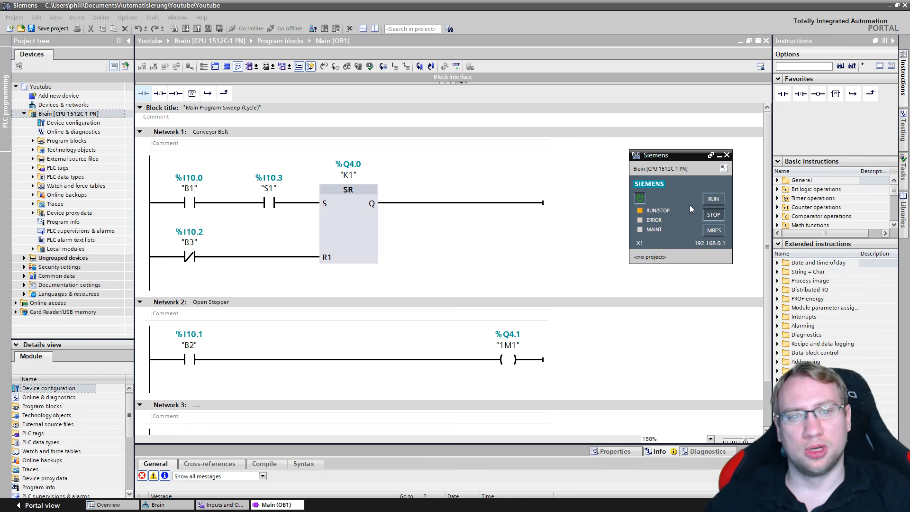
left_click(714, 200)
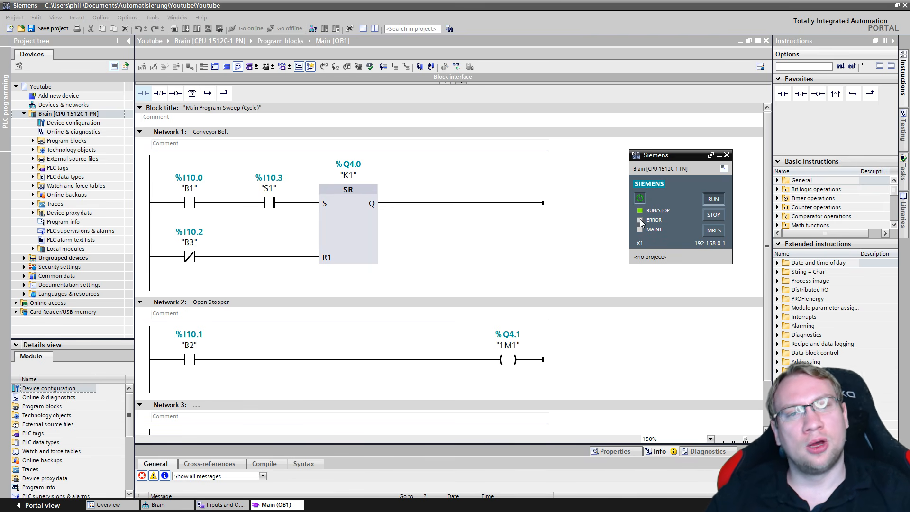
left_click(557, 189)
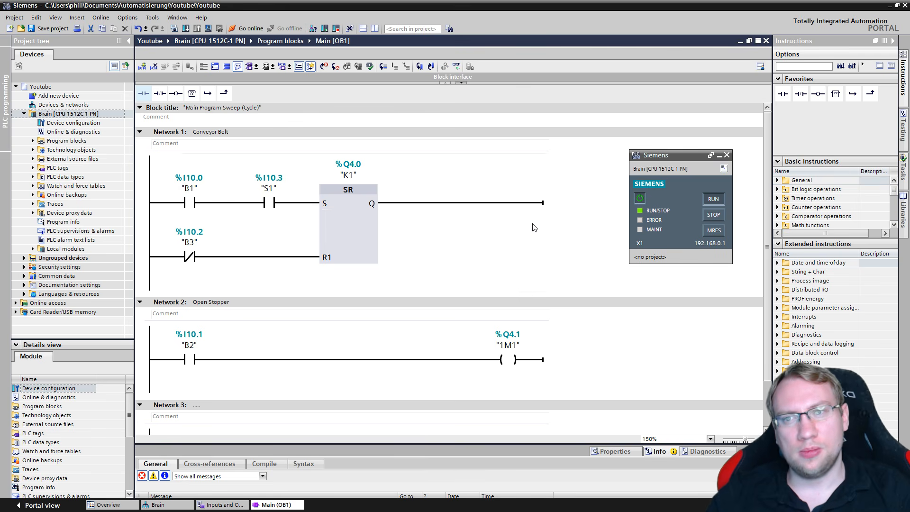
- Save the Youtube project, go online with the Brain CPU, and move the PLCSIM window closer to Network 1
left_click(48, 30)
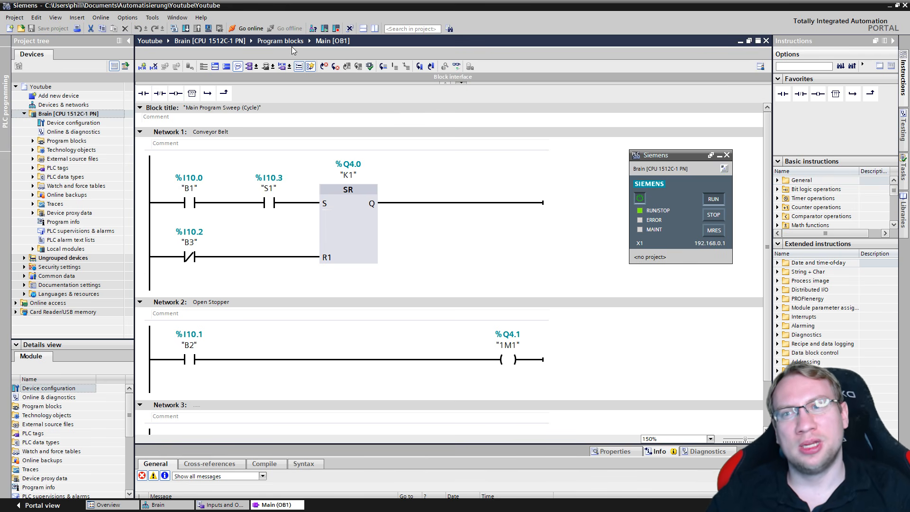
left_click(243, 29)
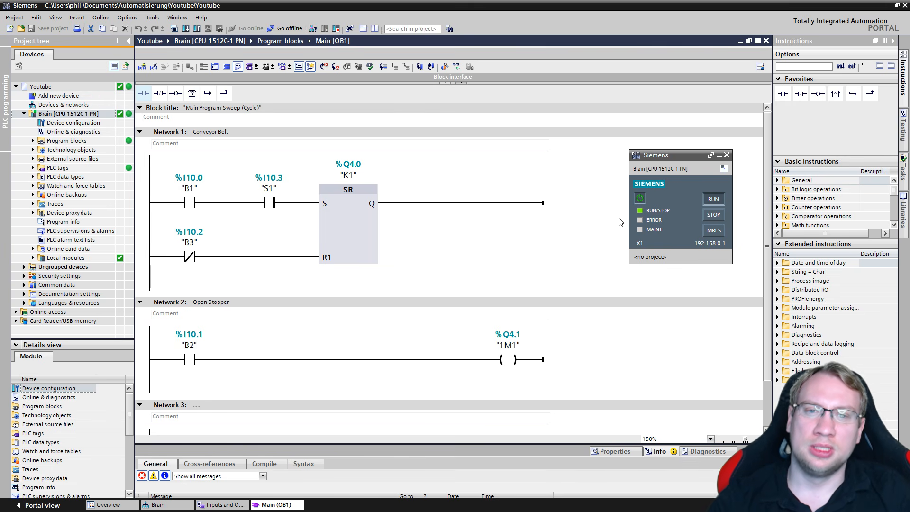
left_click_drag(675, 155, 643, 162)
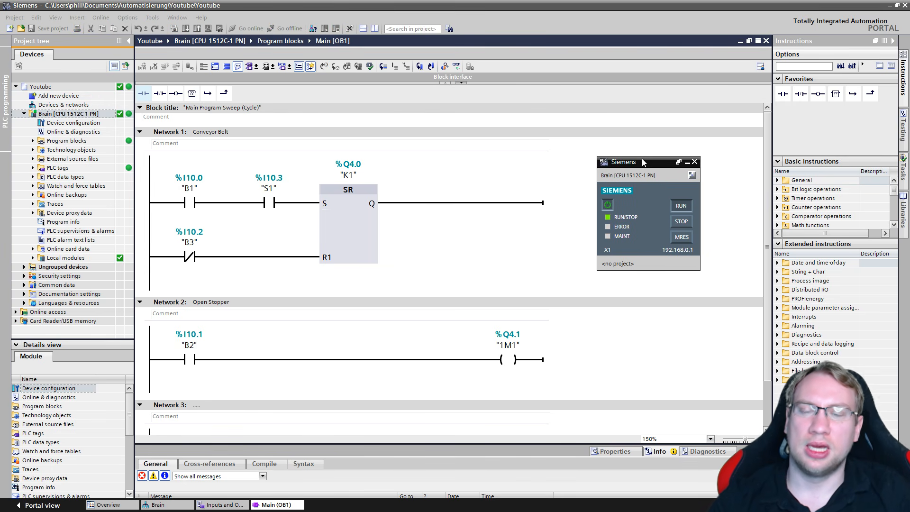
- Turn on monitoring for the Main [OB1] block and bring Networks 1 and 2 into view
left_click(488, 213)
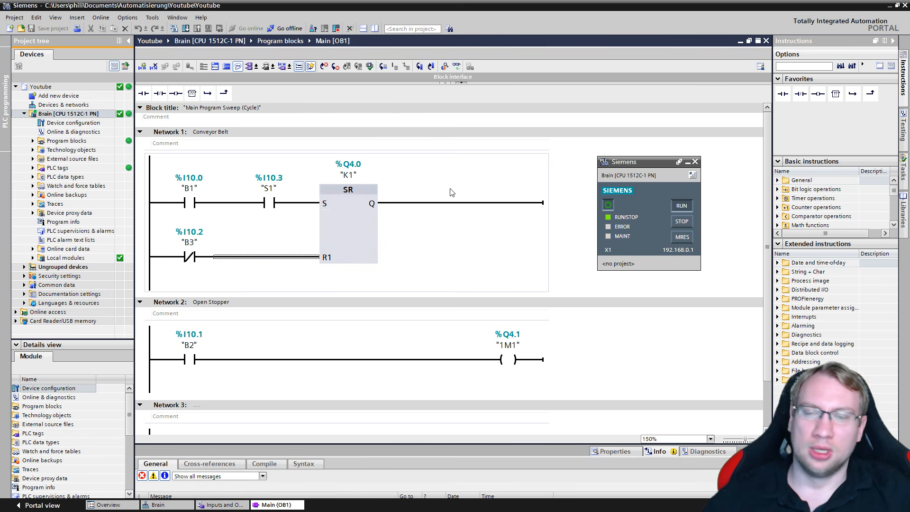
left_click(457, 68)
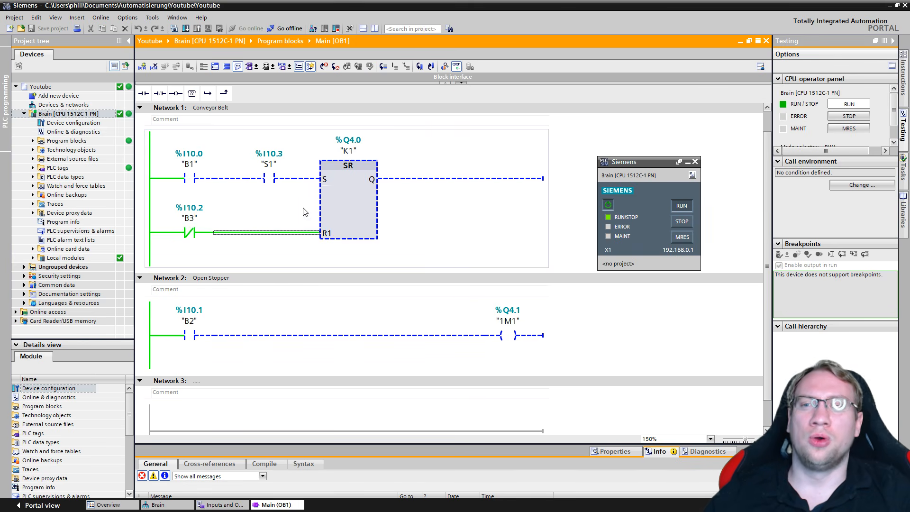
scroll(470, 248, "up", 1)
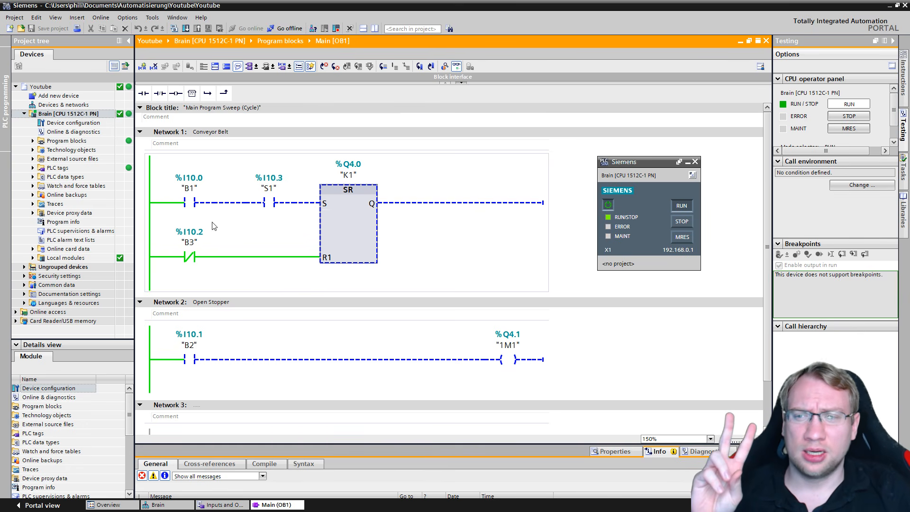
- Examine the monitored signal flow at contacts B1 and B3 in Network 1
left_click(196, 206)
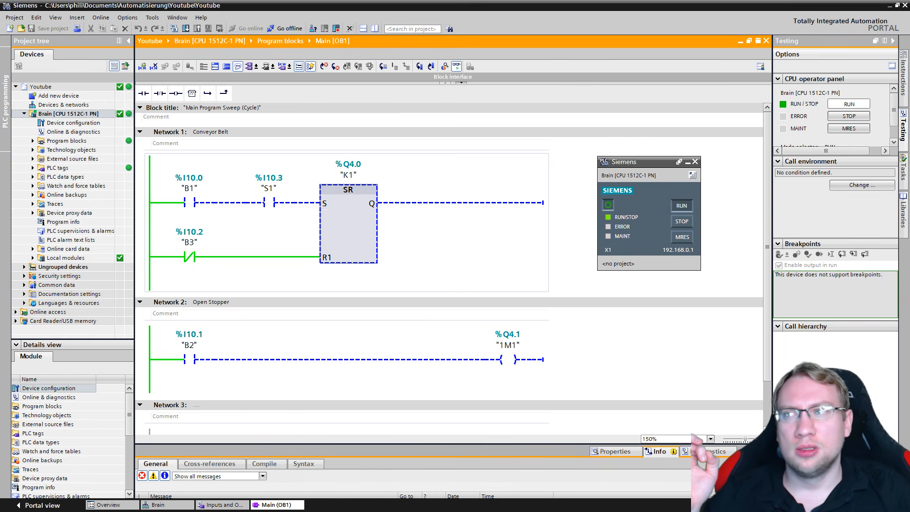
left_click_drag(0, 99, 0, 86)
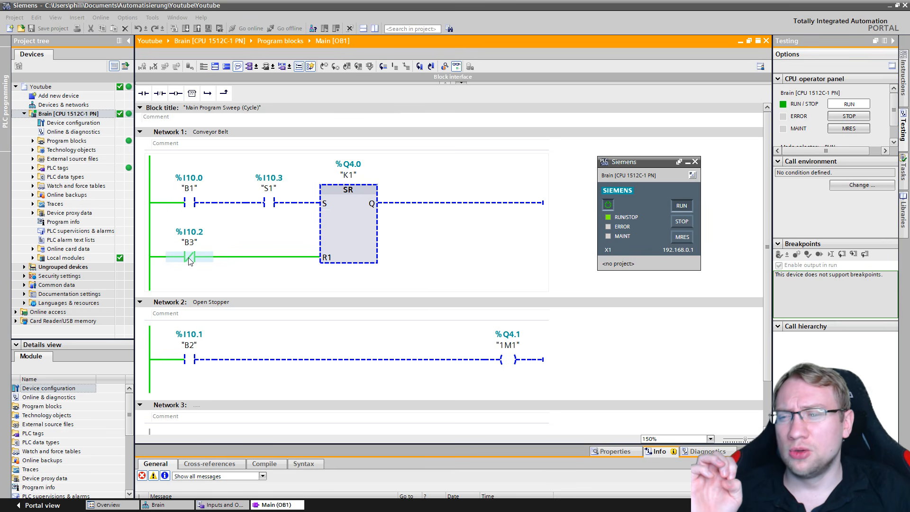
left_click(188, 260)
left_click(191, 243)
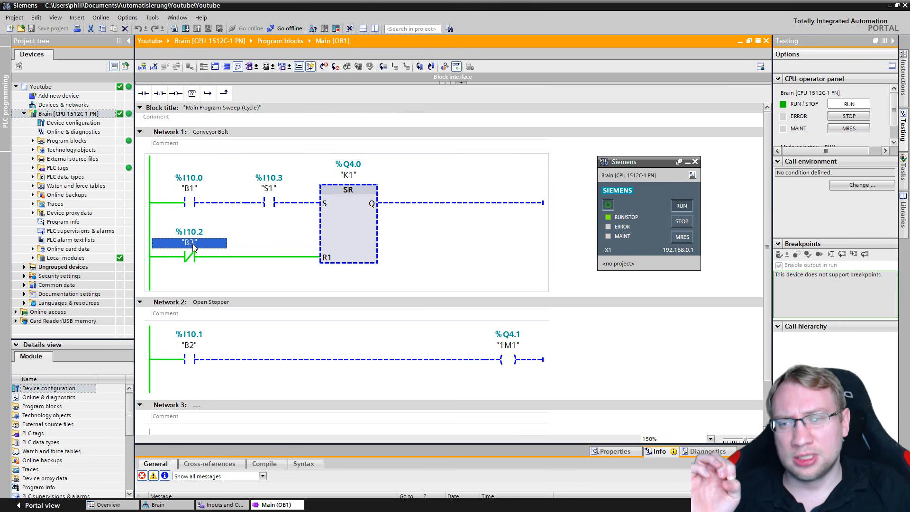
left_click(190, 258)
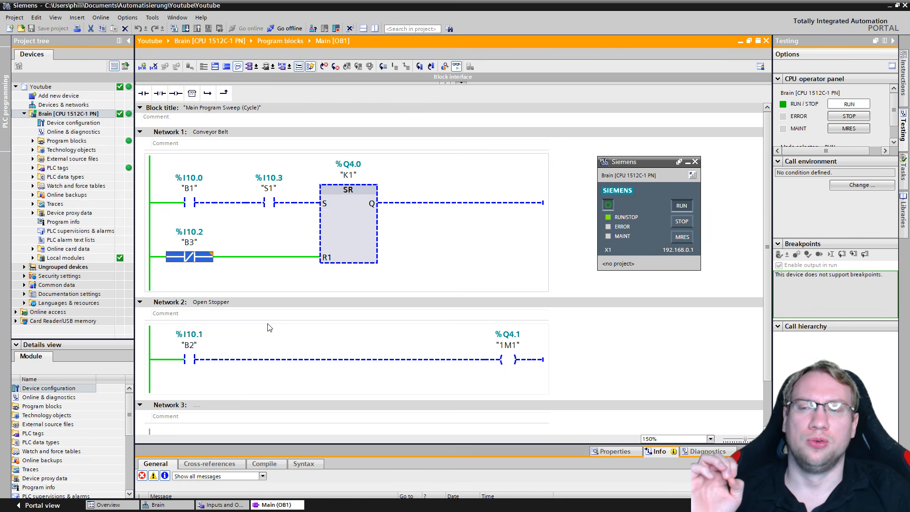
left_click(226, 271)
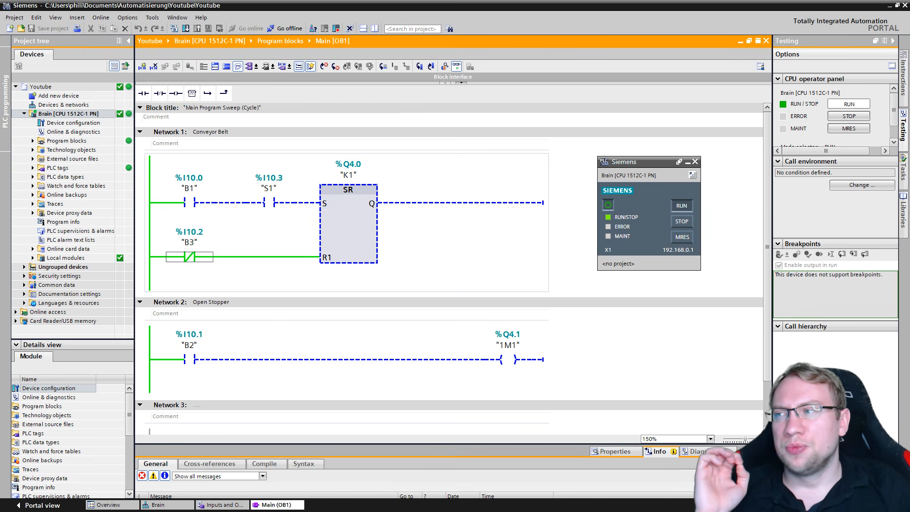
- Review the conveyor sketch in PowerPoint, place the green circle above the belt between B2 and B3, and return to the ladder editor
left_click_drag(1, 99, 518, 52)
left_click_drag(632, 163, 754, 238)
left_click(490, 137)
left_click_drag(487, 148, 450, 127)
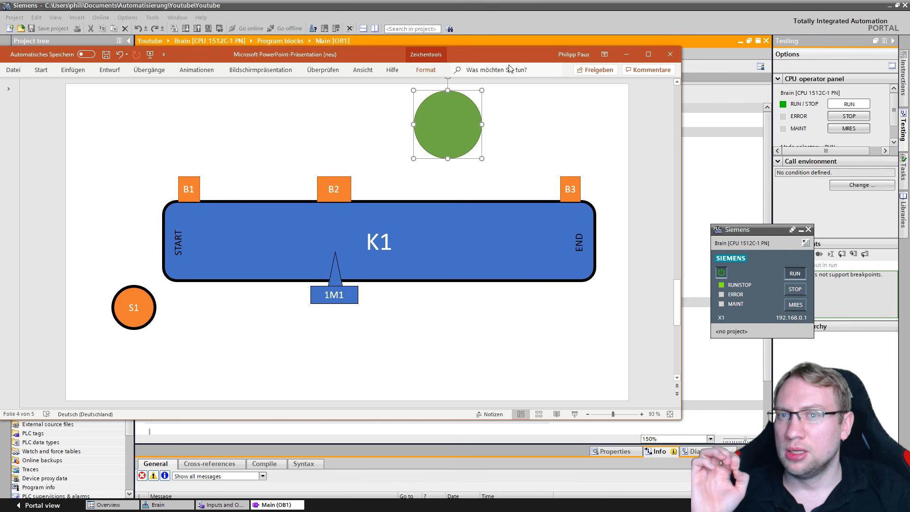
left_click(505, 109)
left_click_drag(518, 56, 0, 64)
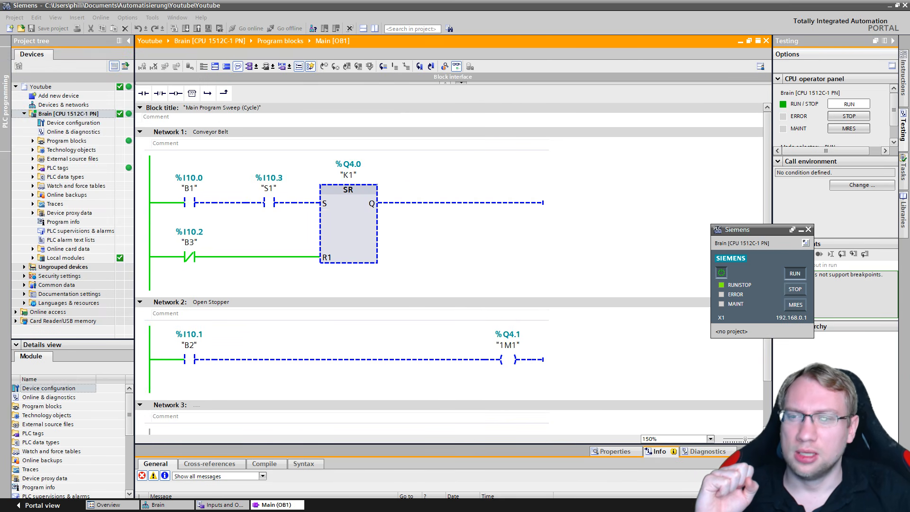
- Check the networks' contacts, switch PLCSIM to its project view, and position its window over the ladder editor
left_click(205, 363)
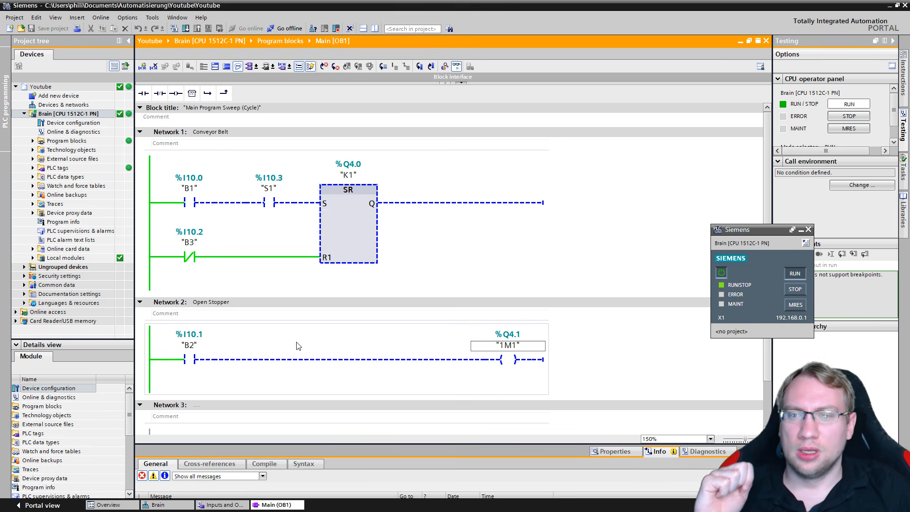
left_click(425, 246)
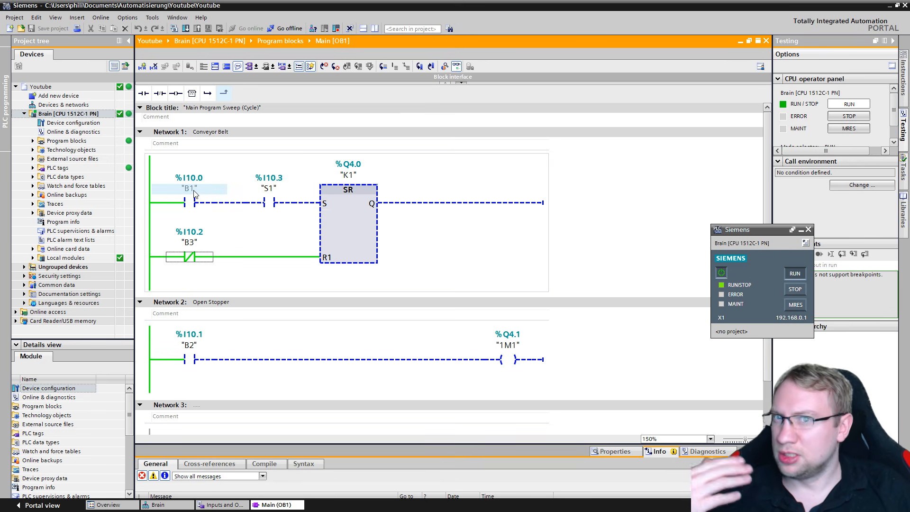
left_click_drag(739, 231, 445, 152)
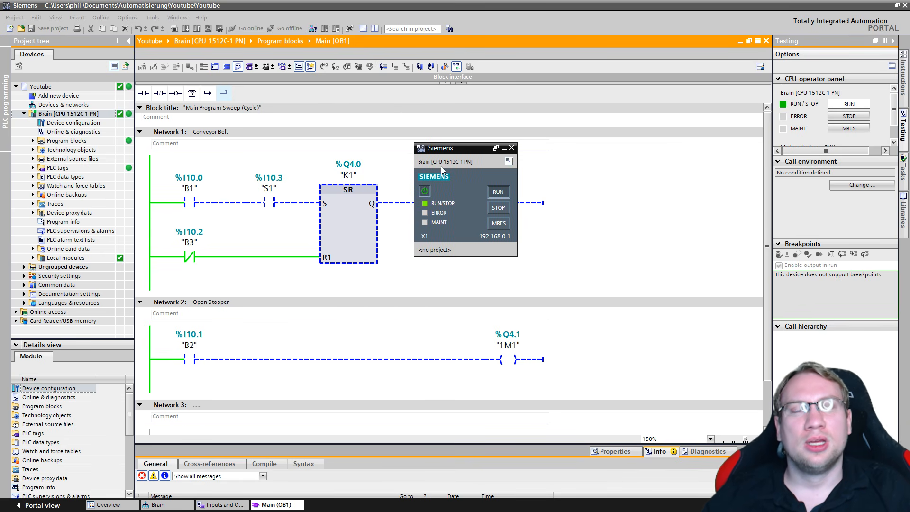
left_click(509, 162)
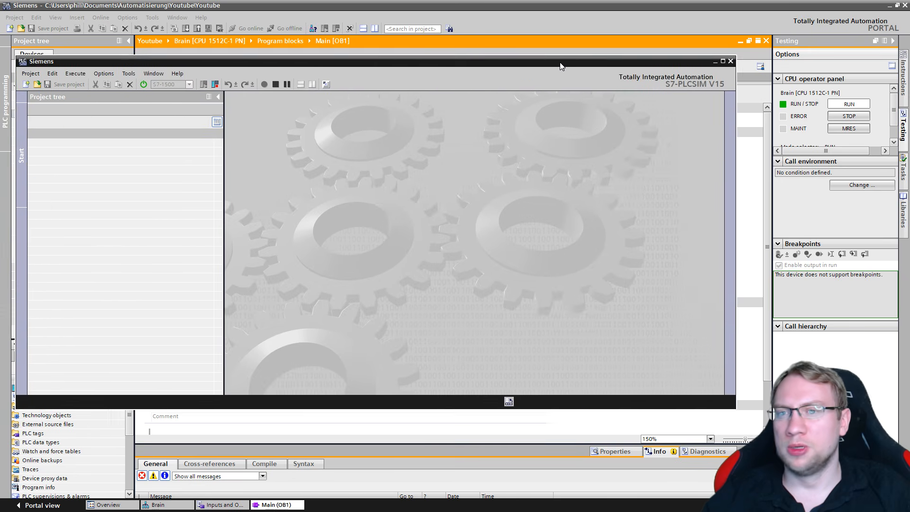
left_click_drag(560, 66, 646, 92)
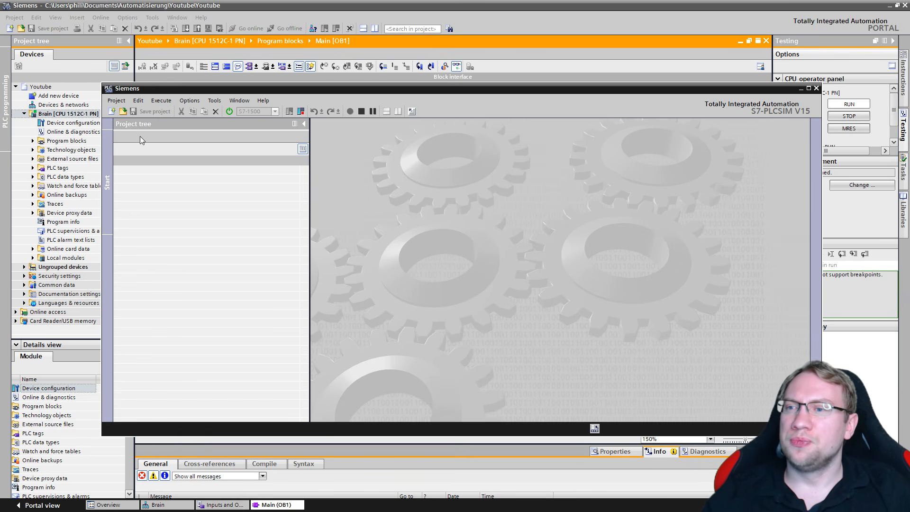
left_click_drag(187, 92, 186, 116)
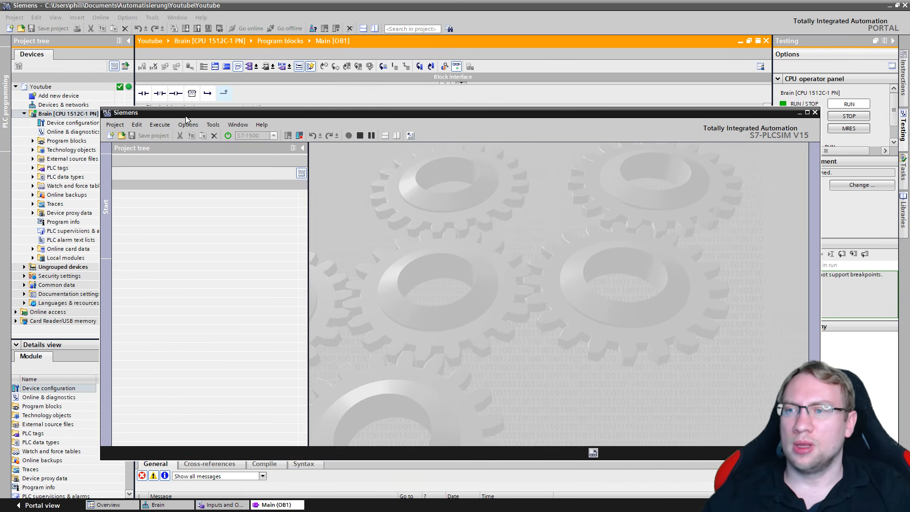
- Create a new PLCSIM project named Simulation Youtube
left_click(110, 137)
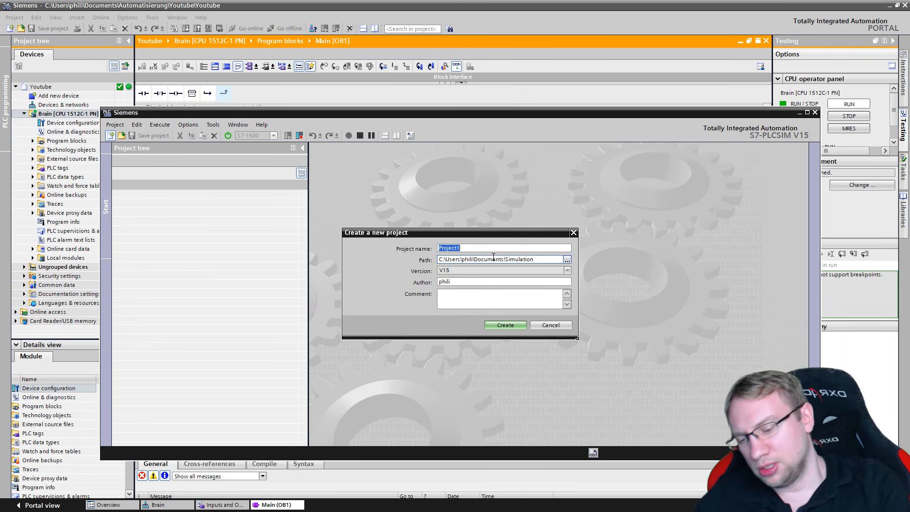
type("Simulation Youtube")
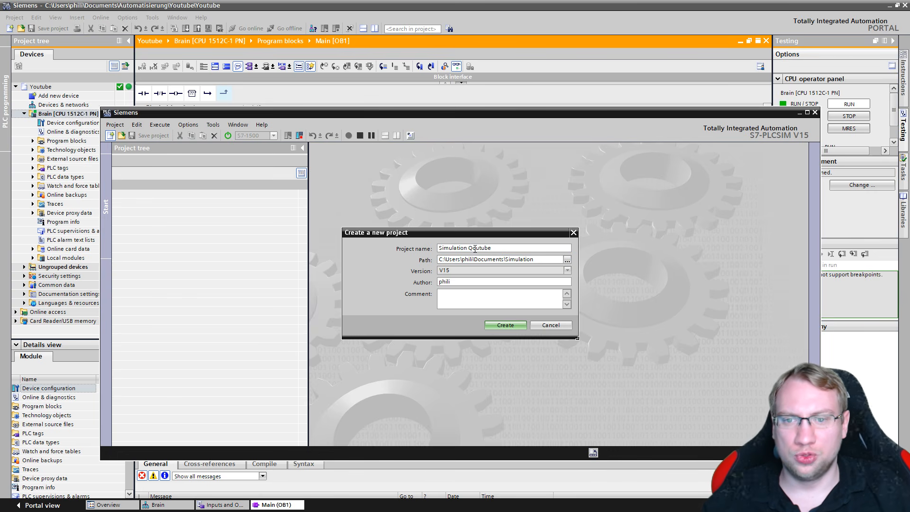
type("Y")
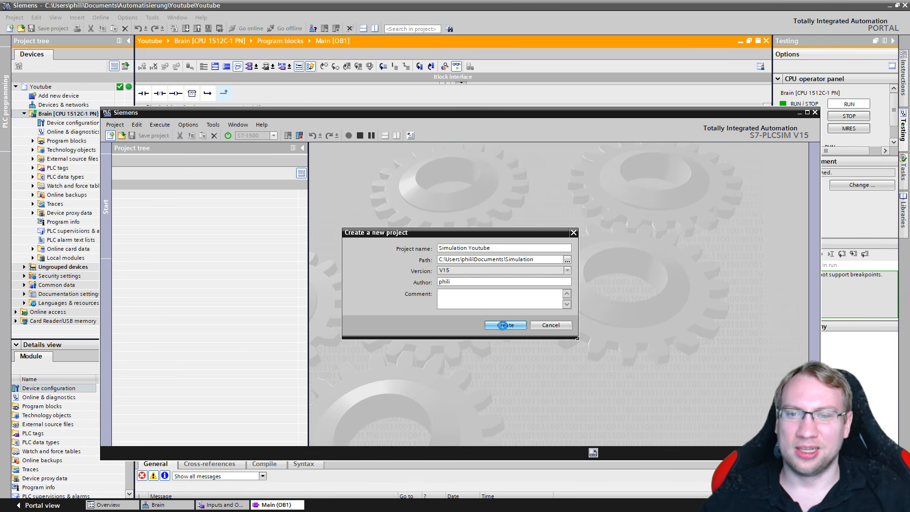
left_click(505, 325)
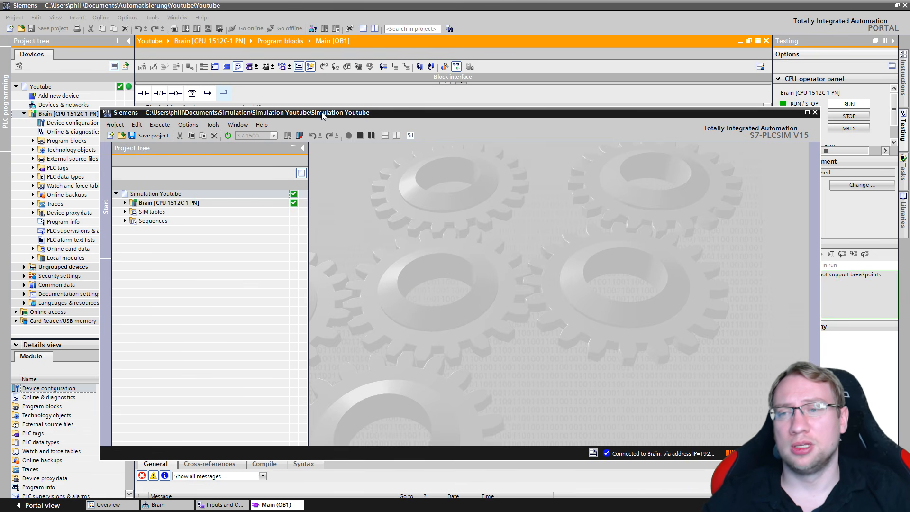
- Open the Brain CPU's device configuration in PLCSIM and widen the address table to show its Monitor/Modify column
left_click_drag(321, 116, 322, 105)
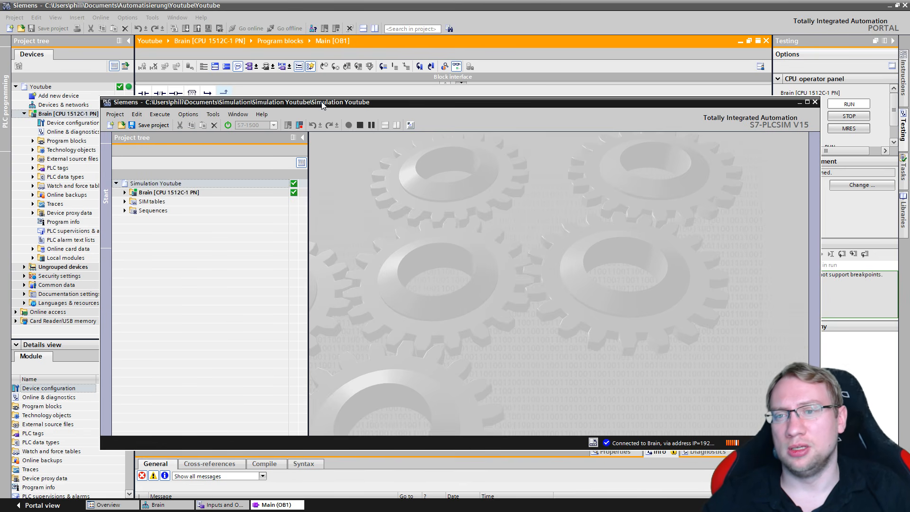
left_click(126, 193)
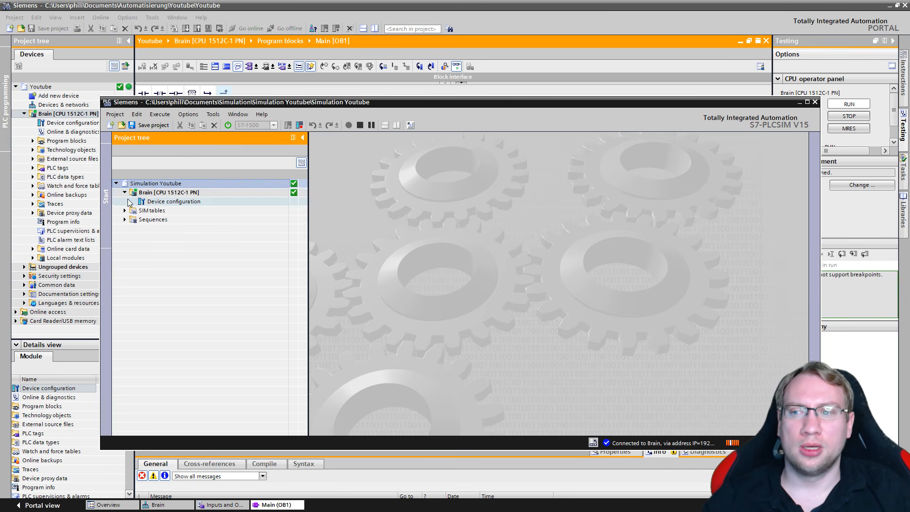
double_click(167, 202)
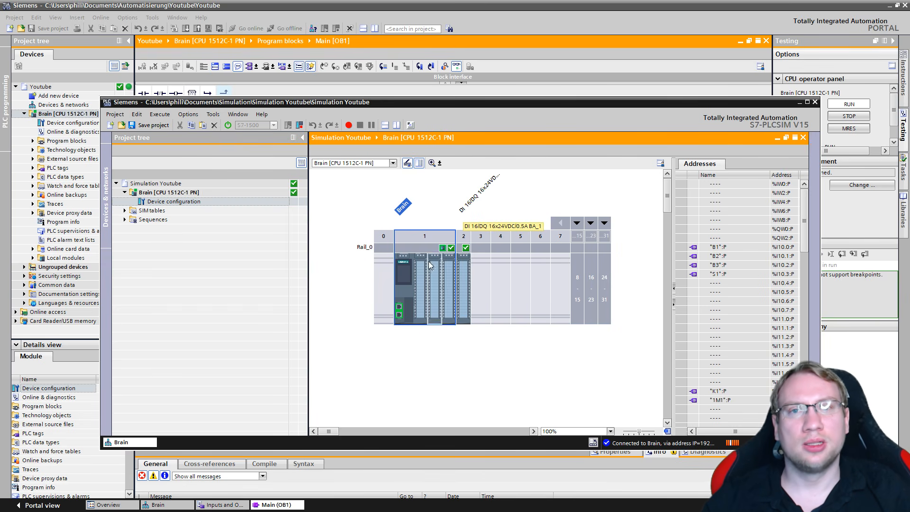
left_click_drag(673, 235, 582, 235)
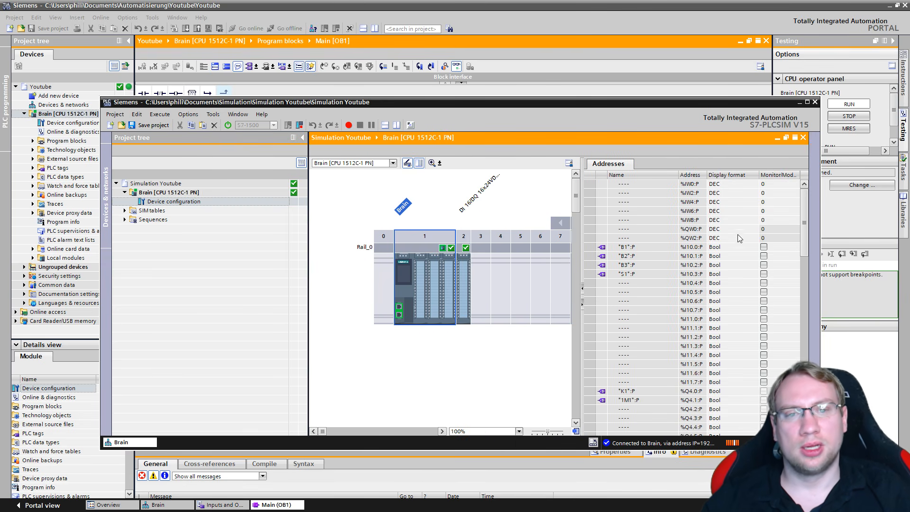
- Inspect the B1, B2, B3 and S1 entries in the address table and the rack's I/O modules
left_click(639, 251)
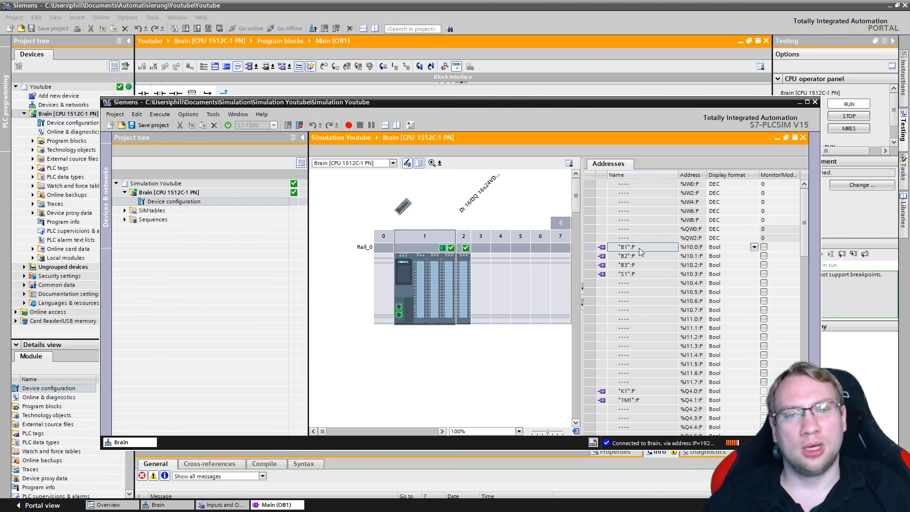
left_click(639, 258)
left_click(637, 276)
left_click(636, 265)
double_click(430, 298)
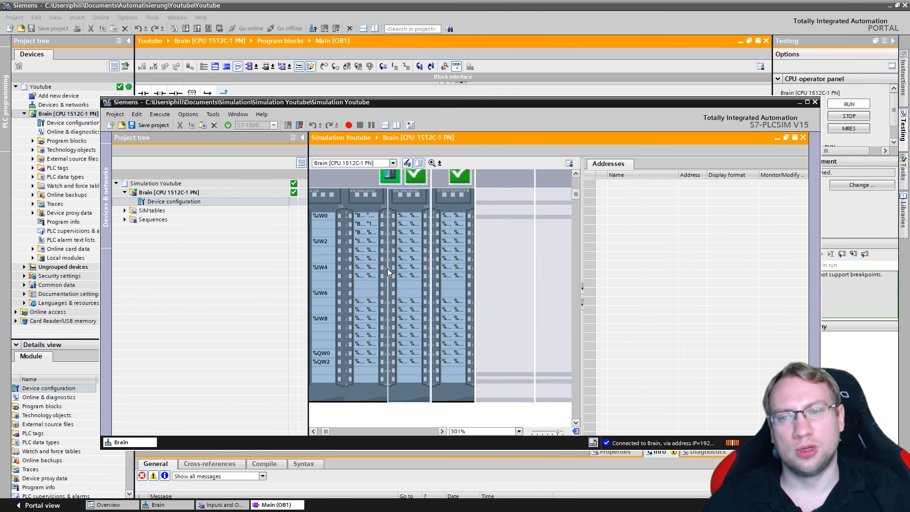
left_click(474, 242)
left_click(763, 184)
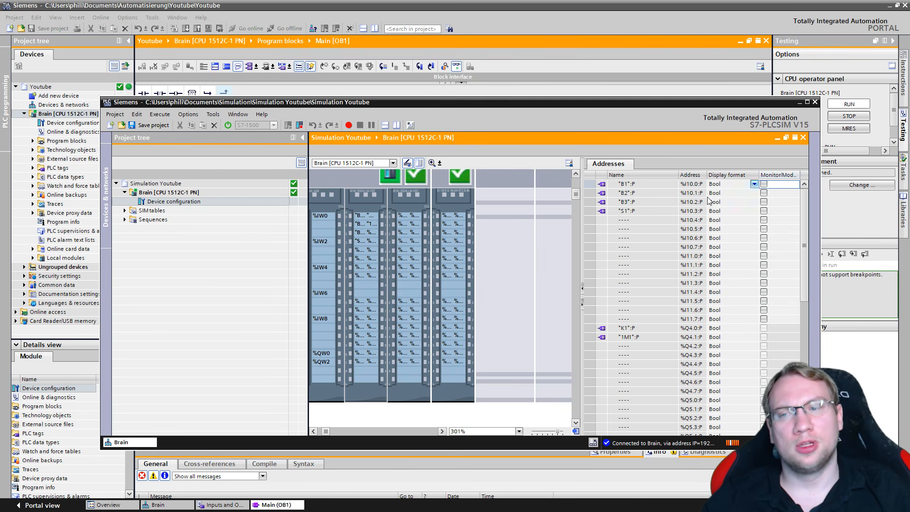
- Open SIM table_1 and add the tag "B1" in its first row
left_click(125, 211)
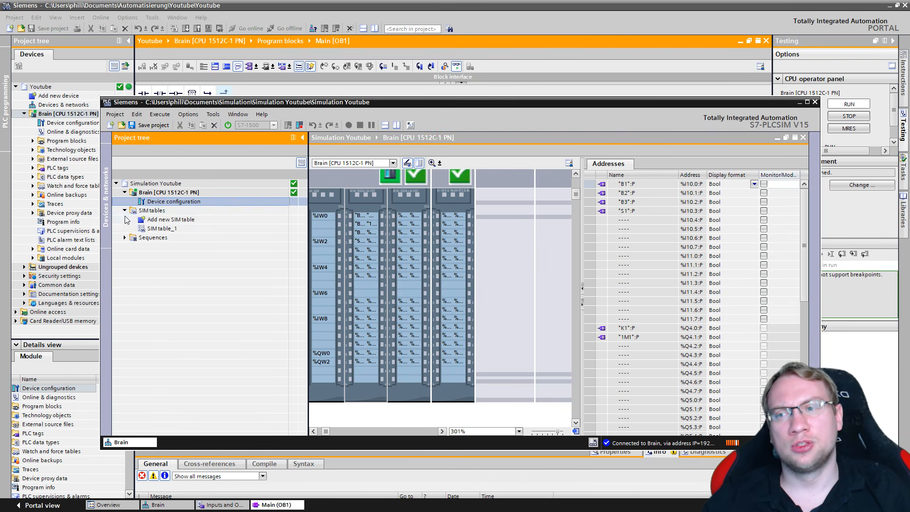
double_click(176, 231)
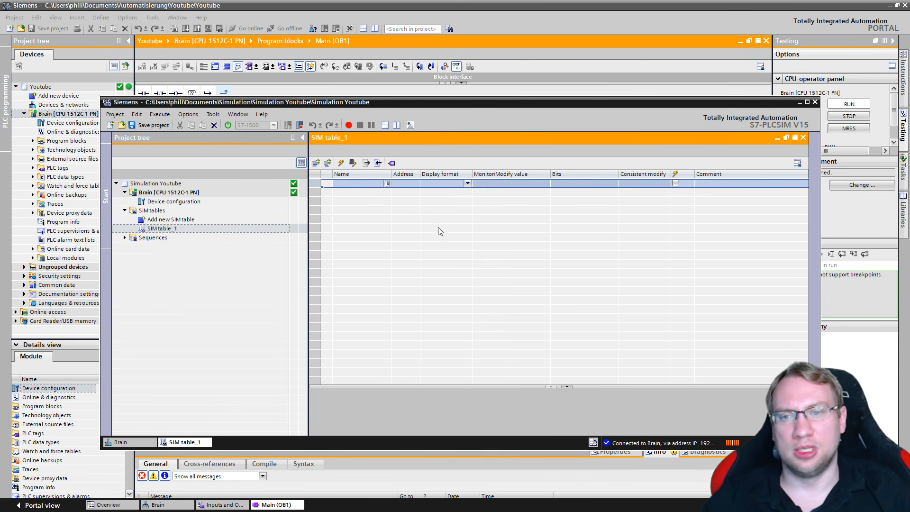
left_click(389, 184)
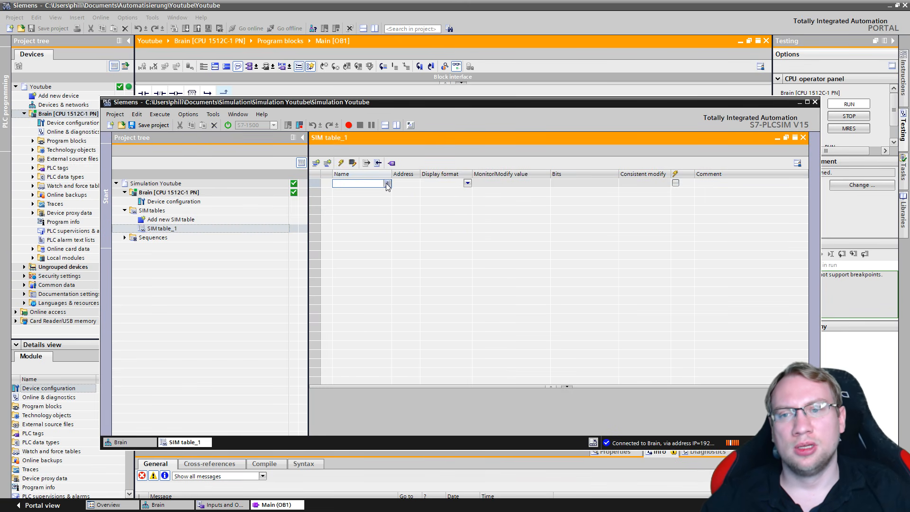
left_click(387, 183)
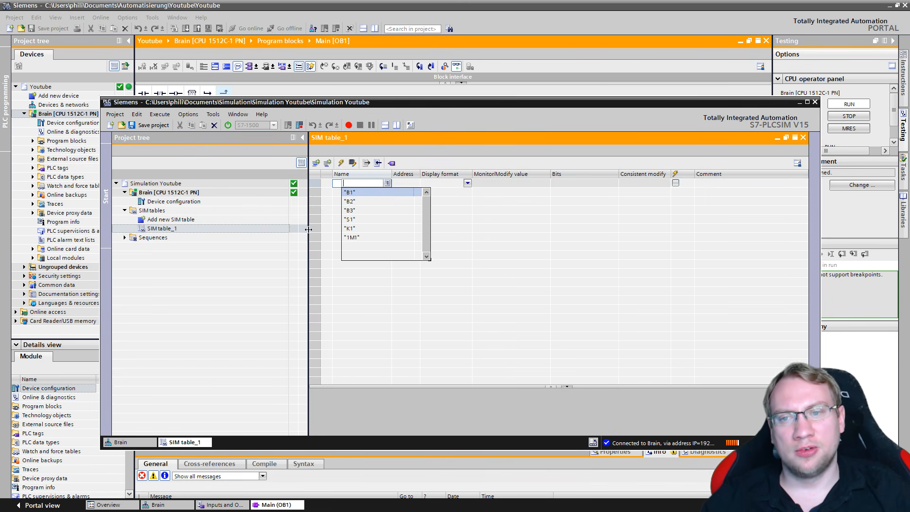
left_click(356, 192)
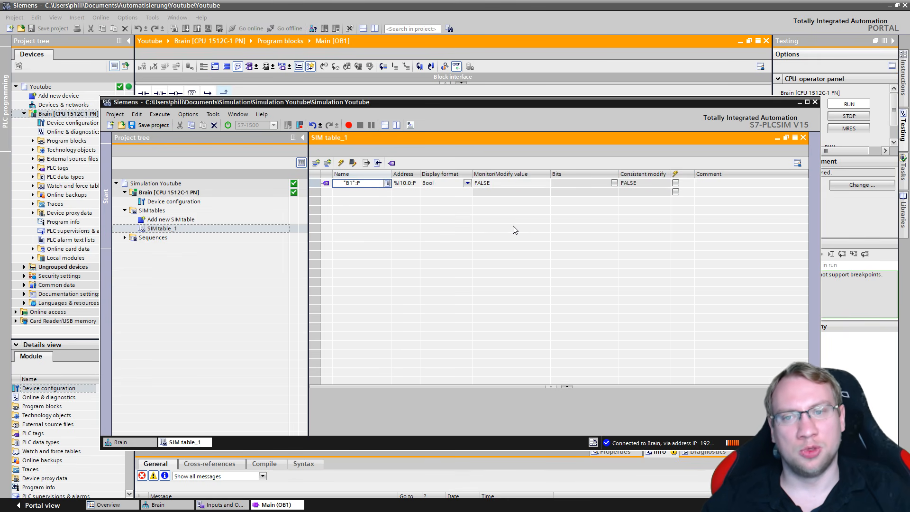
- Delete the "B1" row from SIM table_1 and load all project tags into the table
left_click(315, 183)
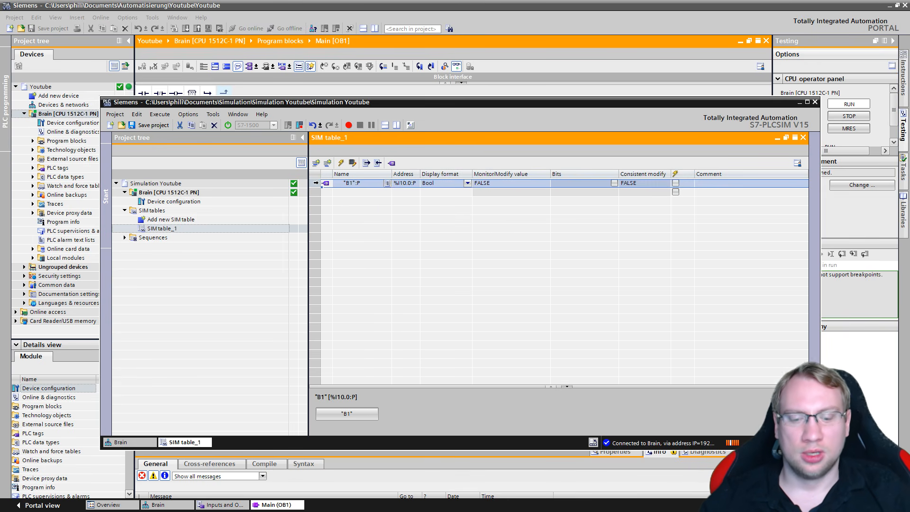
key("Delete")
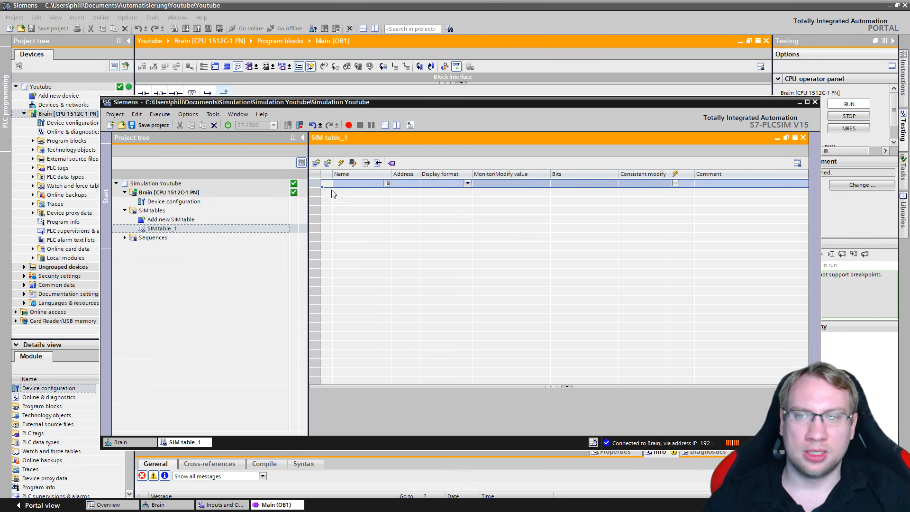
left_click(390, 164)
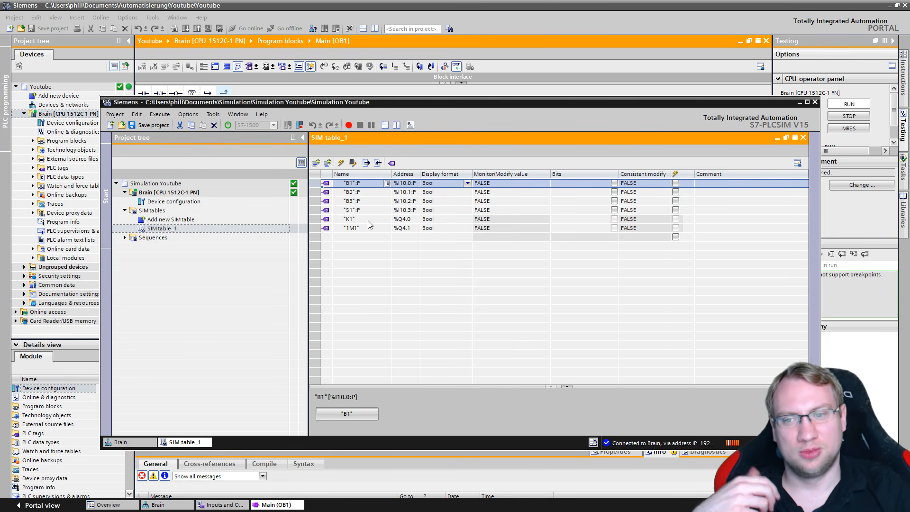
- Load the project tags a second time, then clear the duplicated rows of SIM table_1 and reload the tags once
left_click(391, 162)
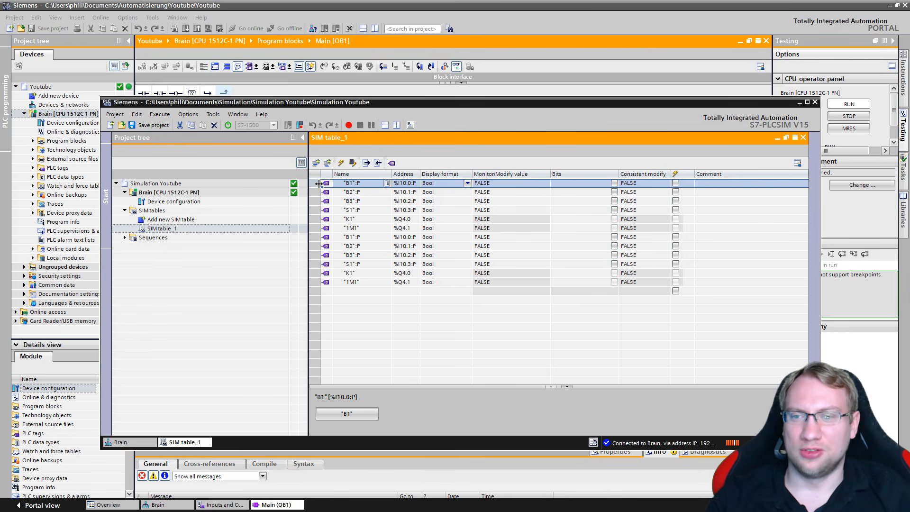
left_click_drag(316, 282, 303, 179)
key("Delete")
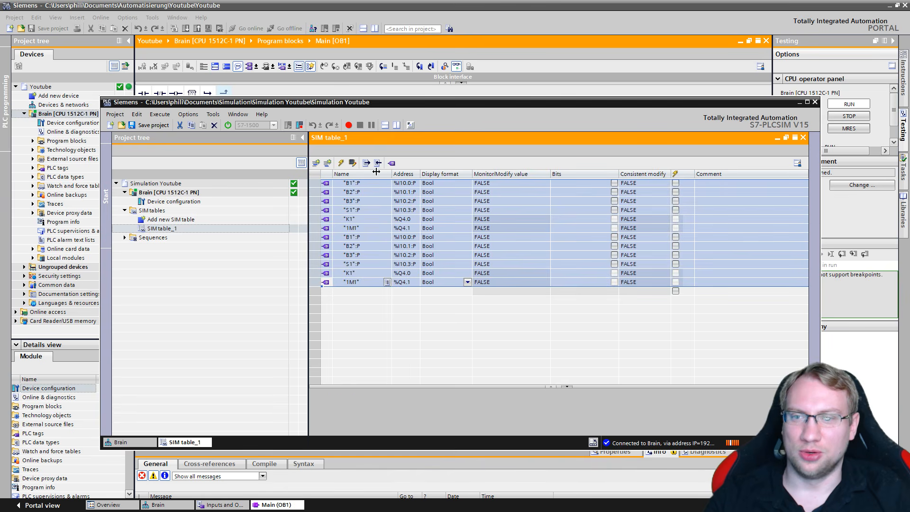
left_click(392, 164)
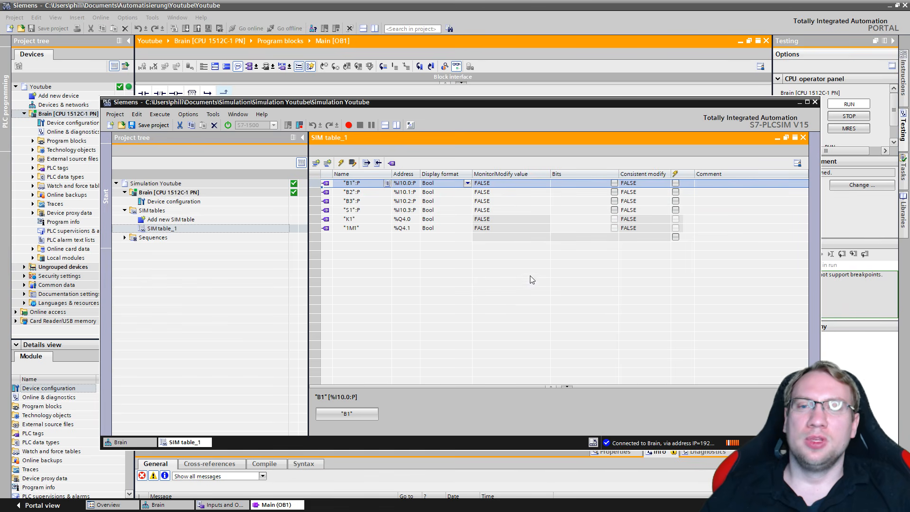
- Narrow the SIM table_1 columns and place a slightly narrower PLCSIM window below Network 1 of Main [OB1]
left_click_drag(550, 175, 536, 174)
left_click_drag(472, 175, 462, 174)
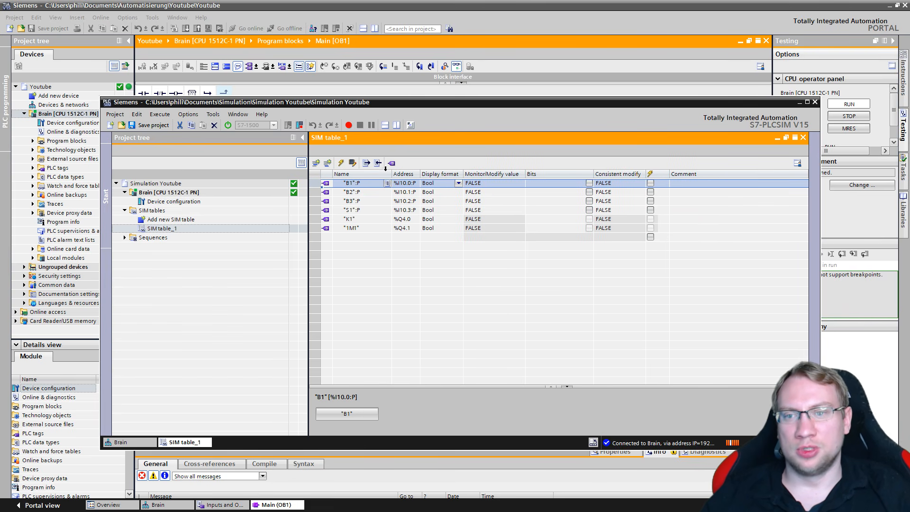
left_click_drag(393, 174, 372, 176)
left_click_drag(440, 104, 469, 175)
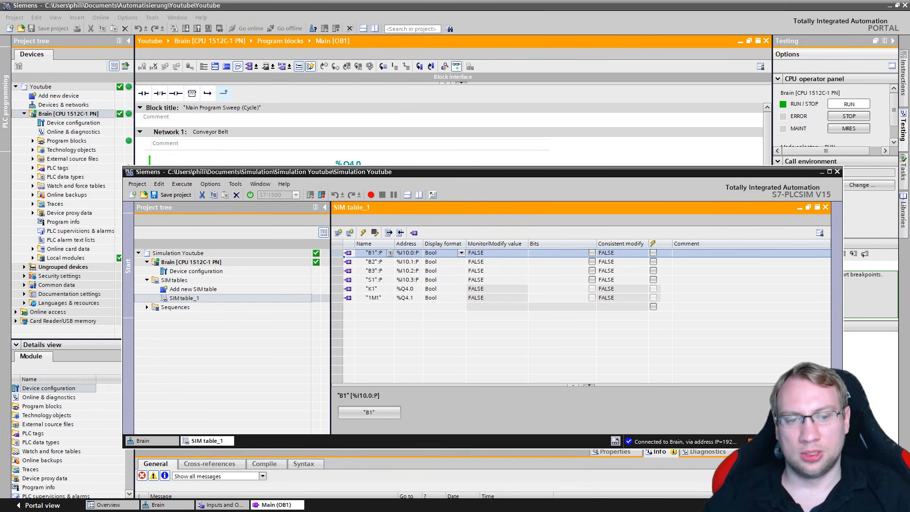
left_click_drag(842, 398, 822, 398)
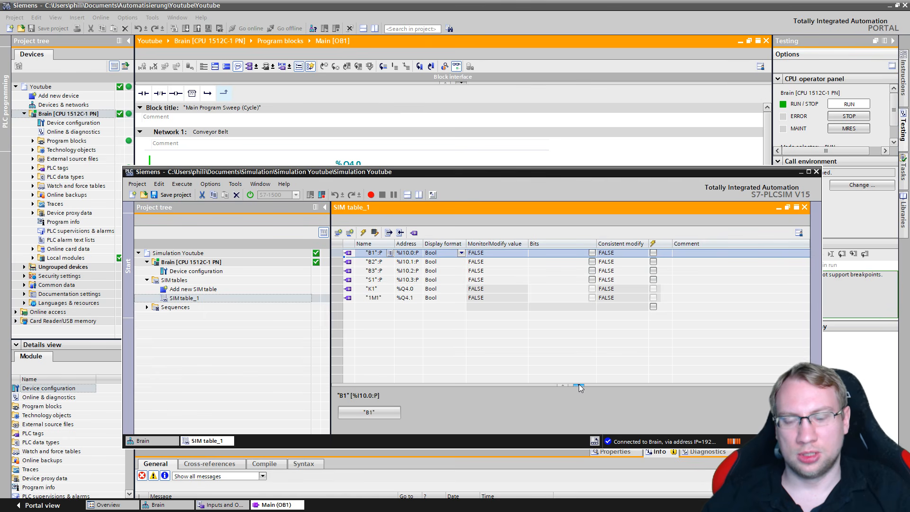
left_click_drag(484, 169, 462, 283)
- Switch to the PowerPoint conveyor sketch to check sensor B3 at the belt's end, then return to SIM table_1
left_click(355, 384)
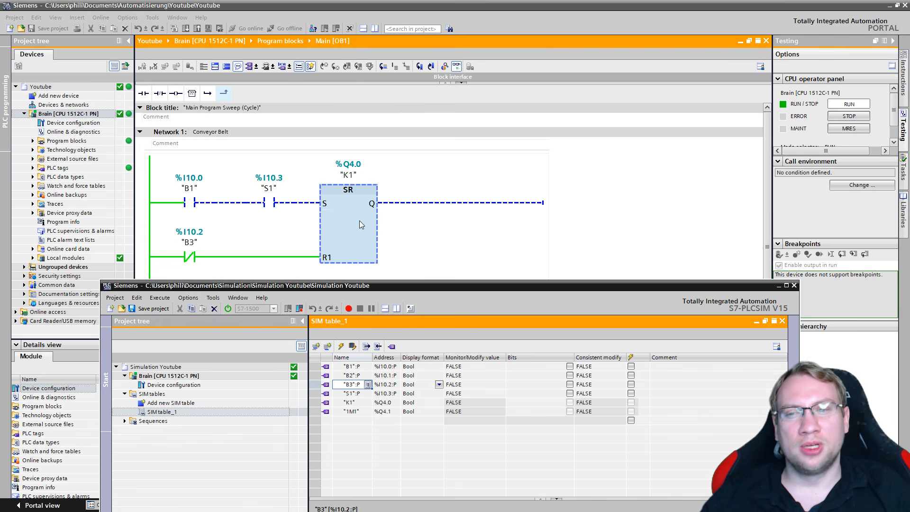
left_click_drag(0, 100, 663, 57)
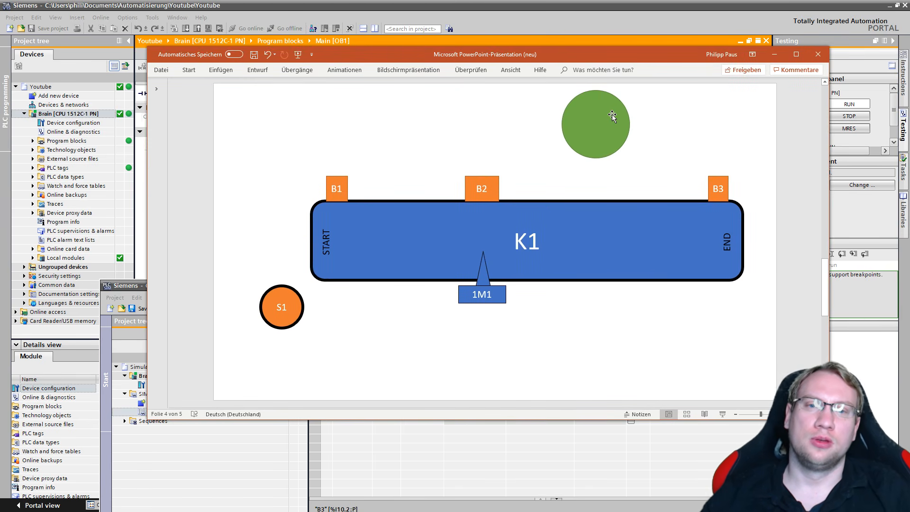
left_click(714, 182)
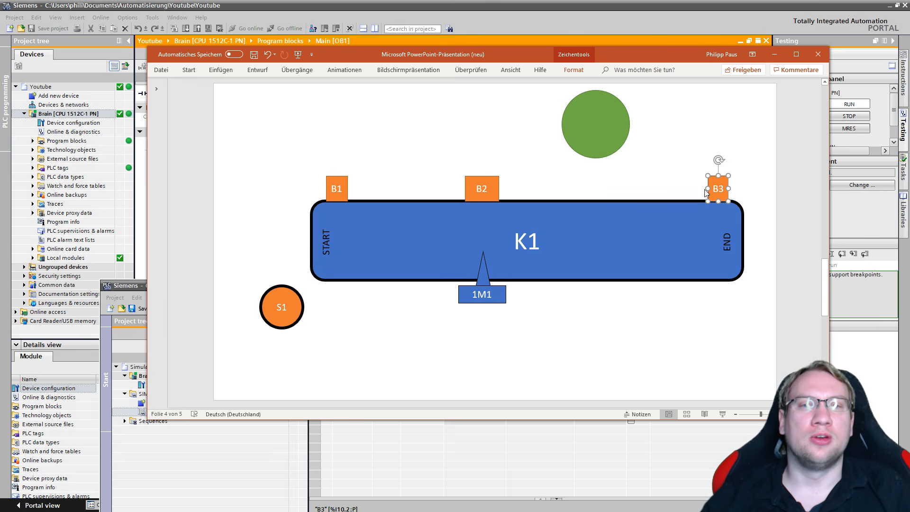
left_click_drag(658, 61, 0, 156)
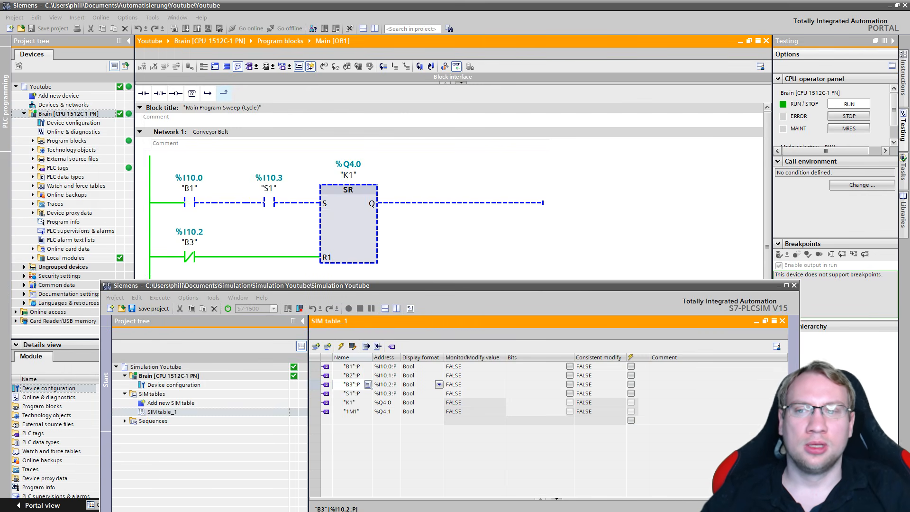
- Toggle the B3 input in SIM table_1 and leave it set to TRUE
left_click(417, 388)
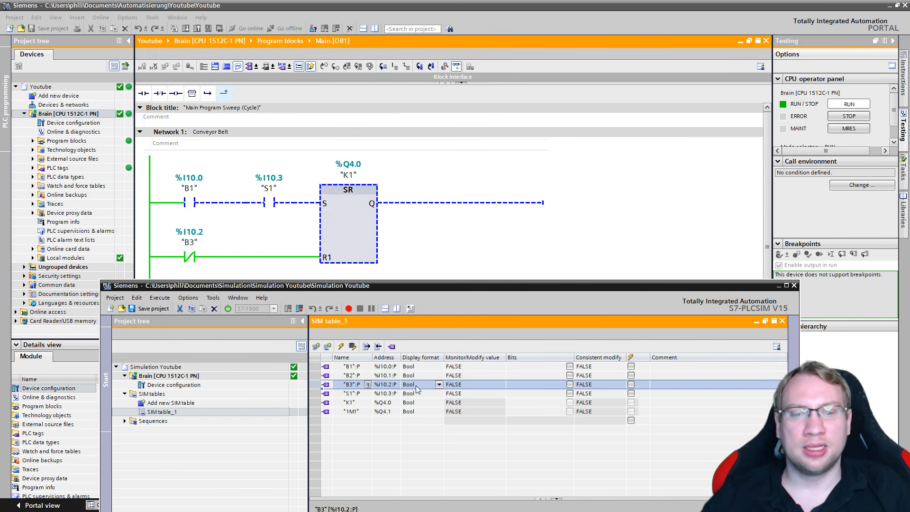
left_click(569, 385)
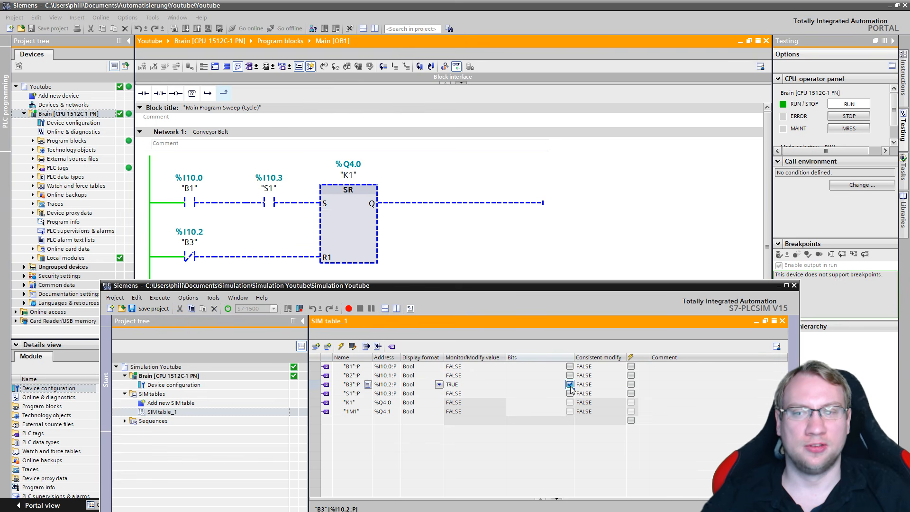
left_click(569, 384)
left_click(569, 384)
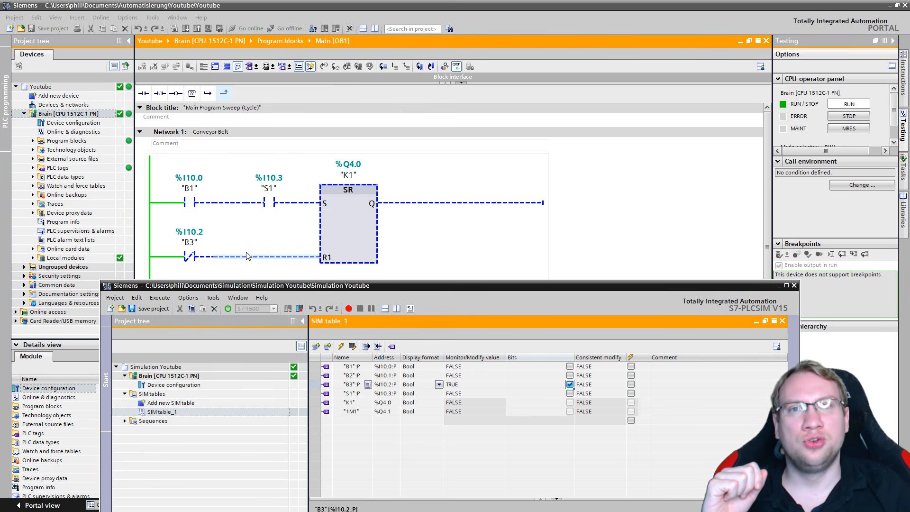
- Examine the normally closed B3 contact on the reset branch of Network 1 and return to SIM table_1
left_click(187, 244)
left_click(188, 243)
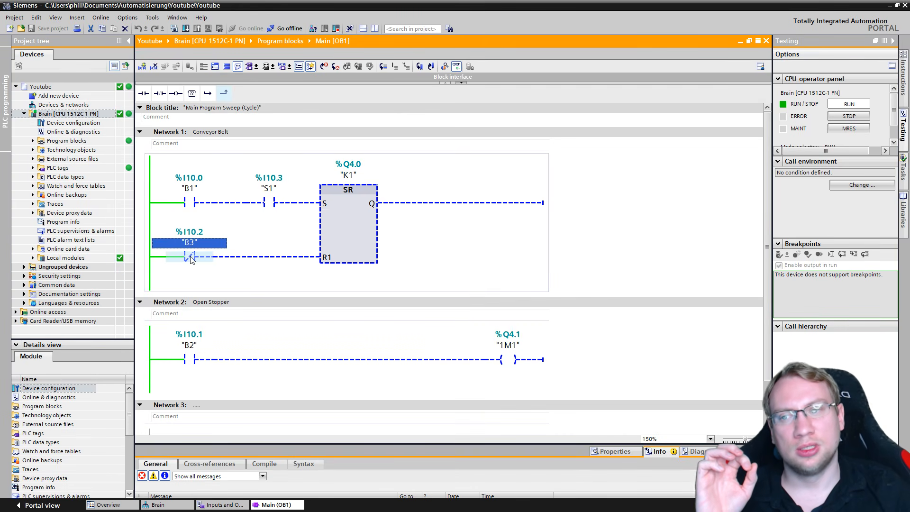
left_click(190, 258)
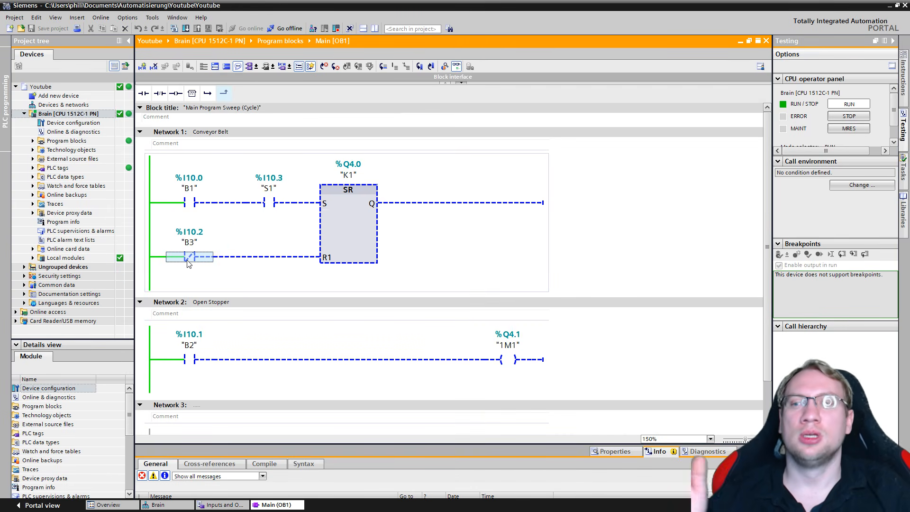
key("alt+Tab")
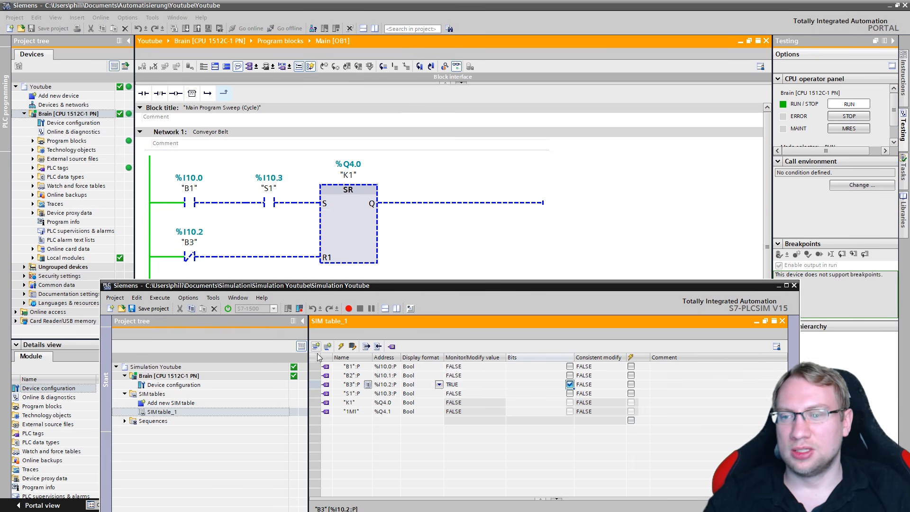
left_click(666, 405)
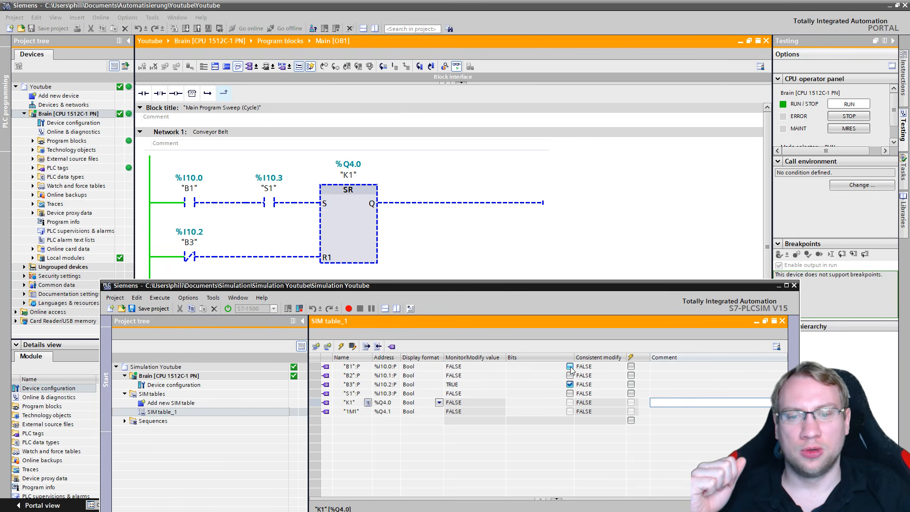
- Switch to PowerPoint, place the green circle at the start of conveyor K1 below sensor B1, and move the slide window away
key("alt+Tab")
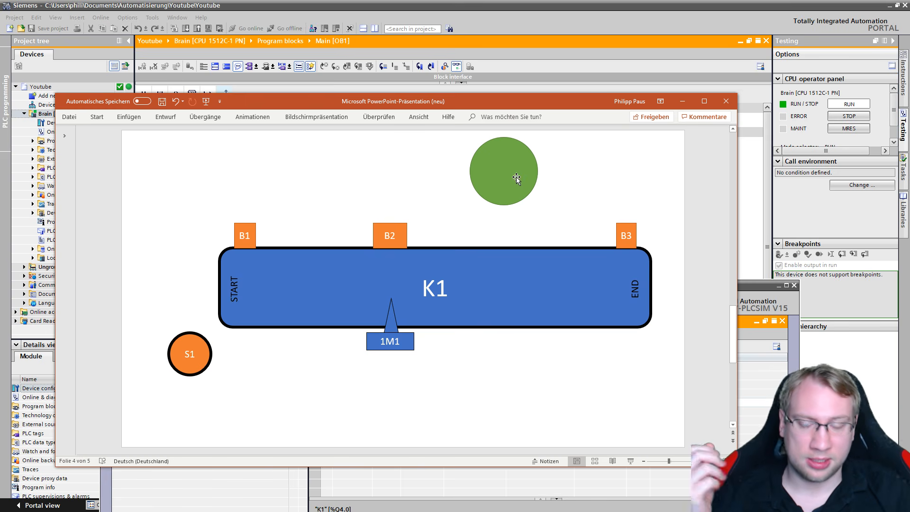
left_click_drag(493, 178, 245, 296)
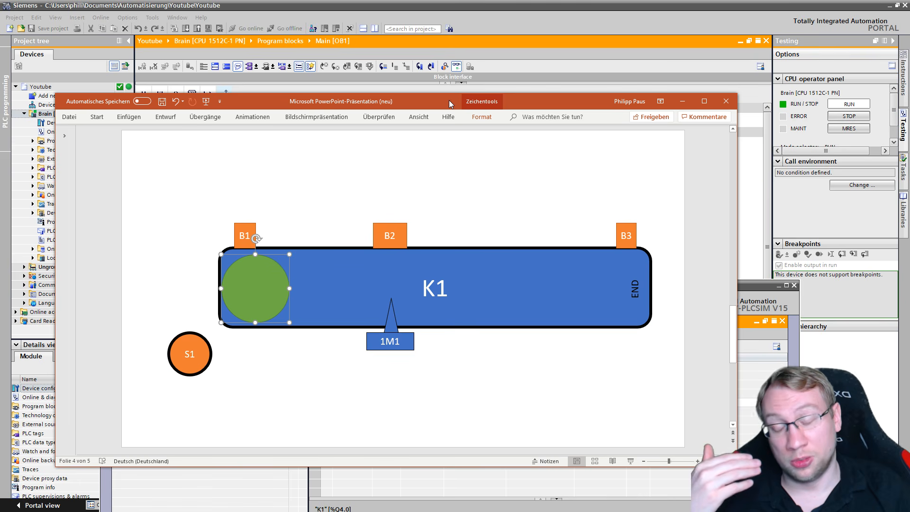
left_click_drag(448, 100, 0, 76)
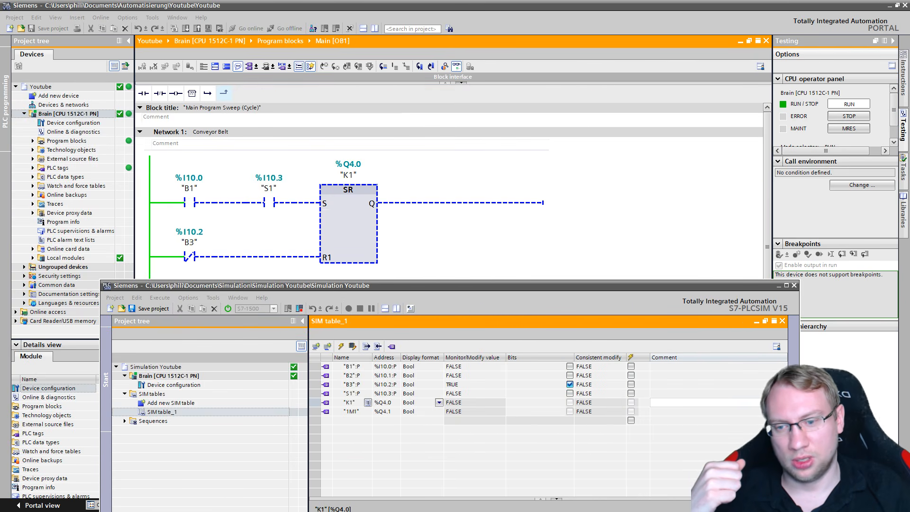
- Toggle the B1 input repeatedly in SIM table_1 while monitoring its contact in Network 1, and leave it TRUE
left_click(571, 369)
left_click(569, 367)
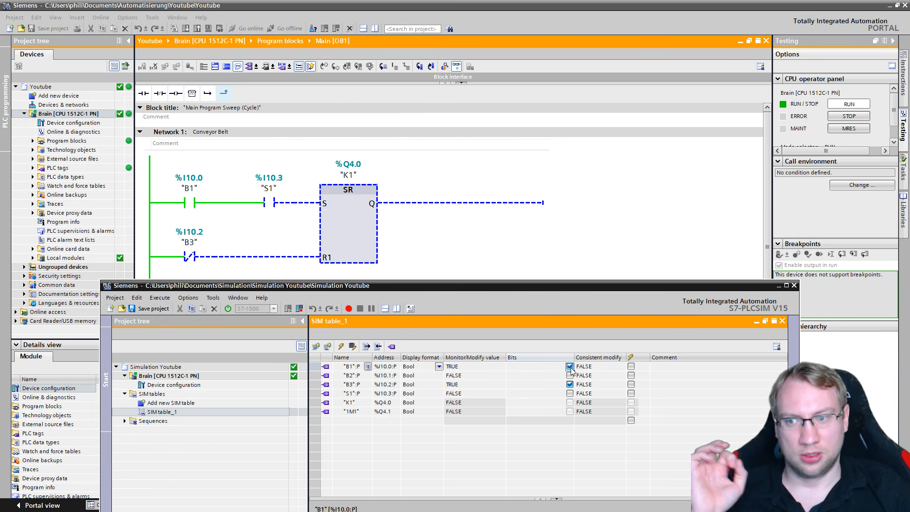
left_click(570, 367)
left_click(570, 367)
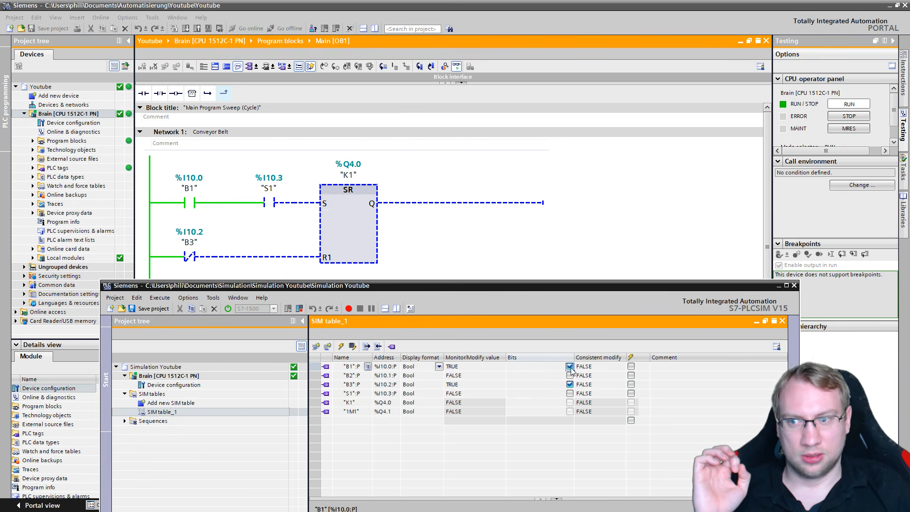
left_click(571, 368)
left_click(571, 368)
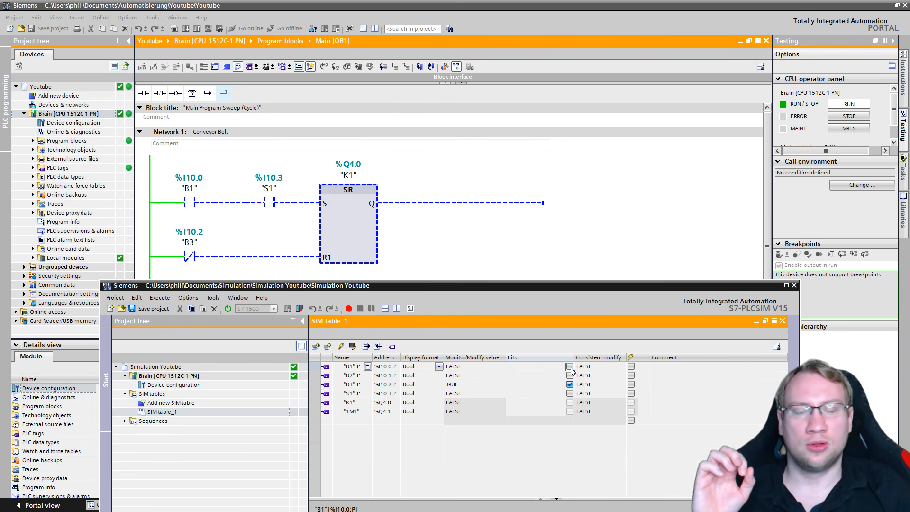
left_click(570, 367)
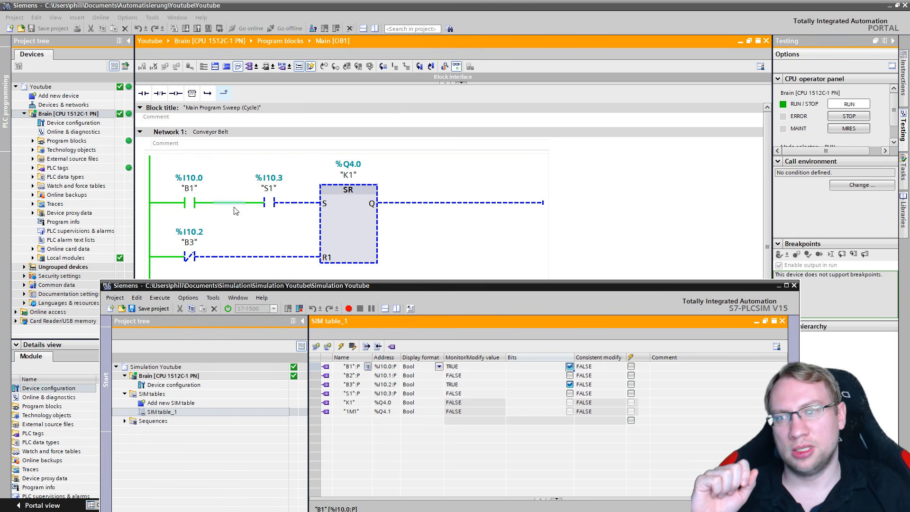
left_click(569, 367)
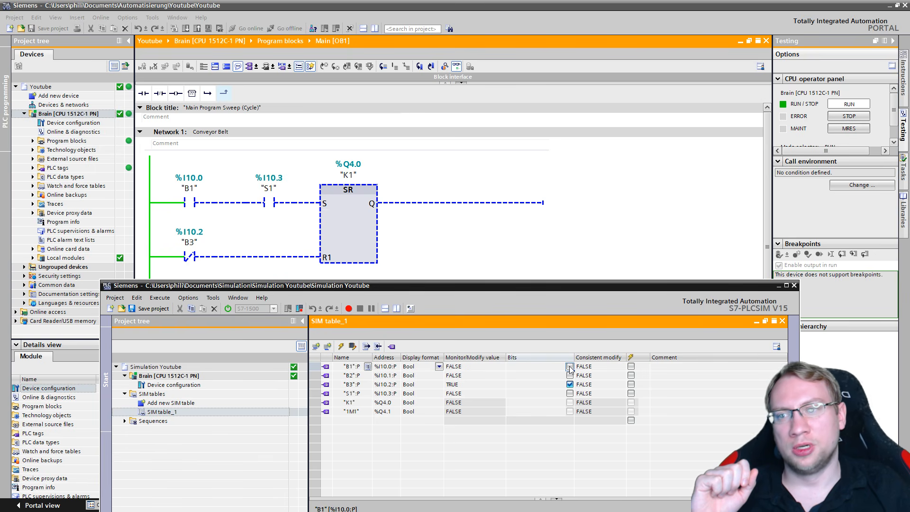
left_click(570, 367)
left_click(570, 367)
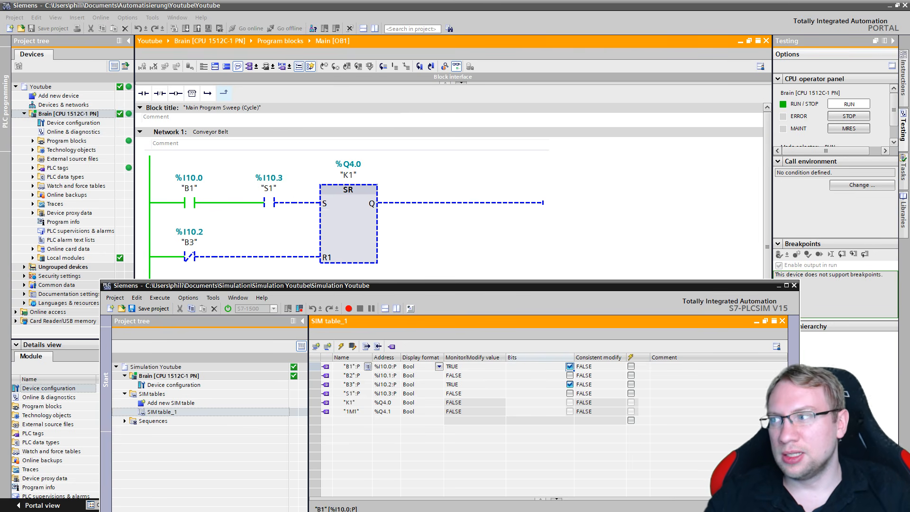
- Switch to the PowerPoint sketch to check button S1 beside the conveyor, then return to SIM table_1
key("alt+Tab")
left_click(306, 377)
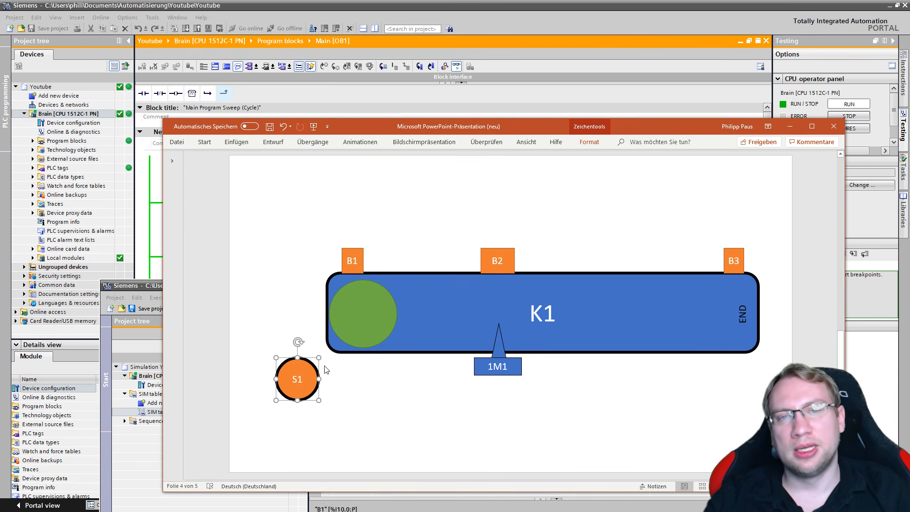
left_click(458, 403)
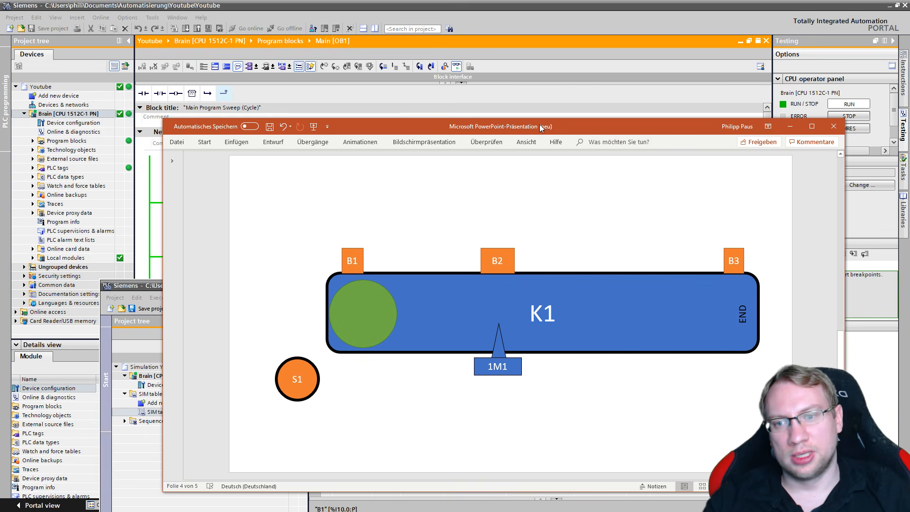
left_click_drag(542, 128, 0, 82)
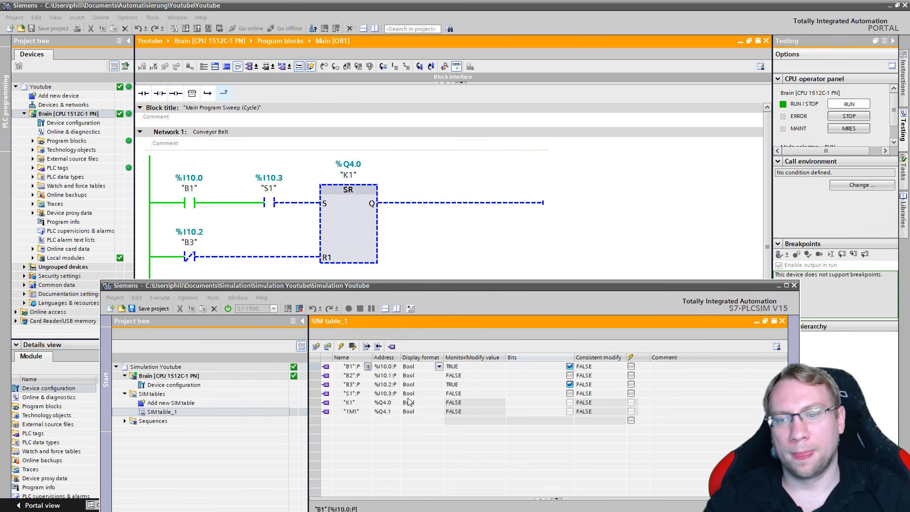
- Set the S1 input to TRUE in SIM table_1, then check the SR block and the K1 output row
left_click(570, 392)
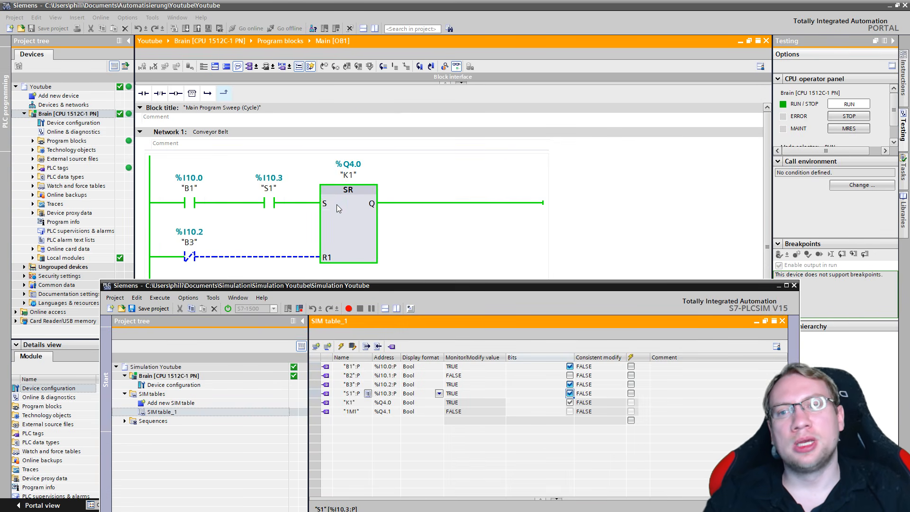
left_click(370, 195)
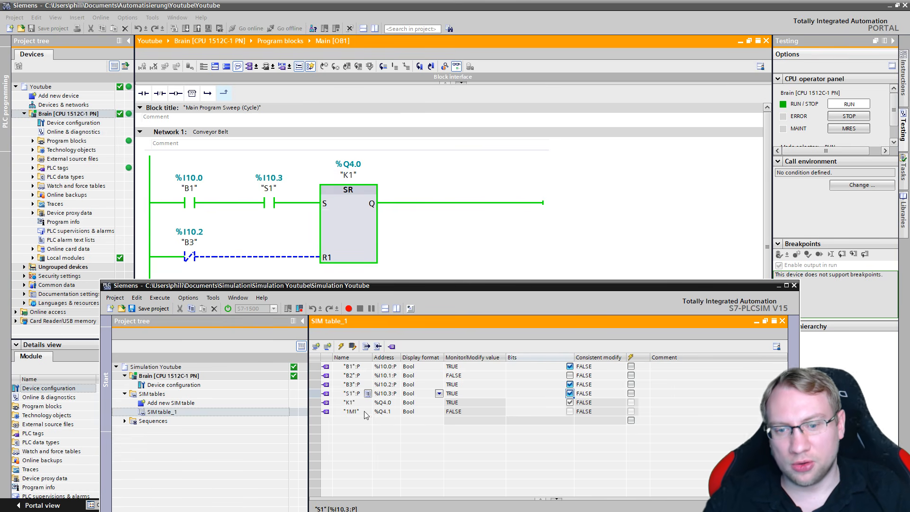
left_click(322, 405)
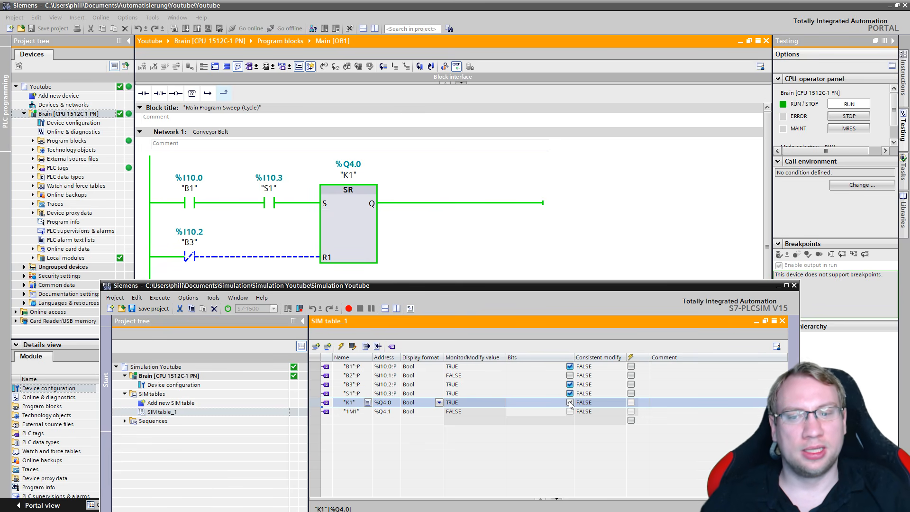
- Switch to PowerPoint, move the green circle along K1 from sensor B1 toward B2, and move the slide window away
left_click_drag(0, 89, 594, 89)
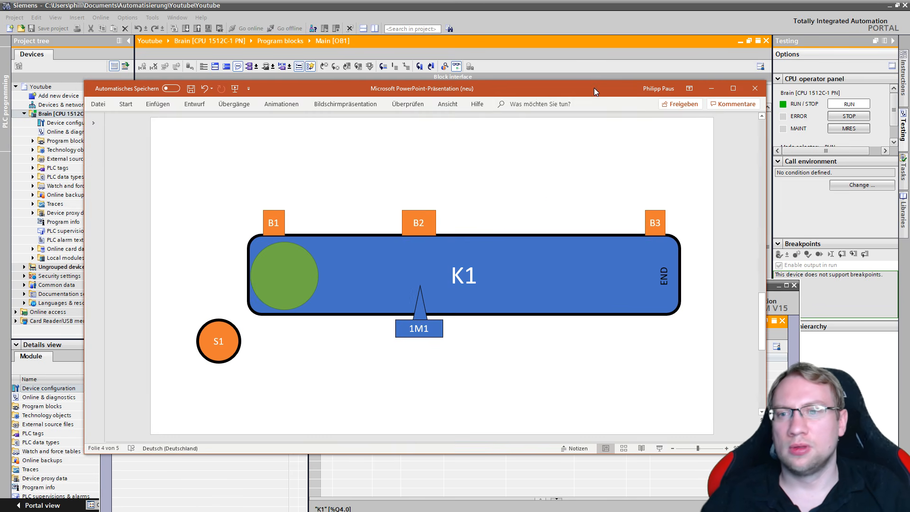
left_click_drag(279, 270, 346, 265)
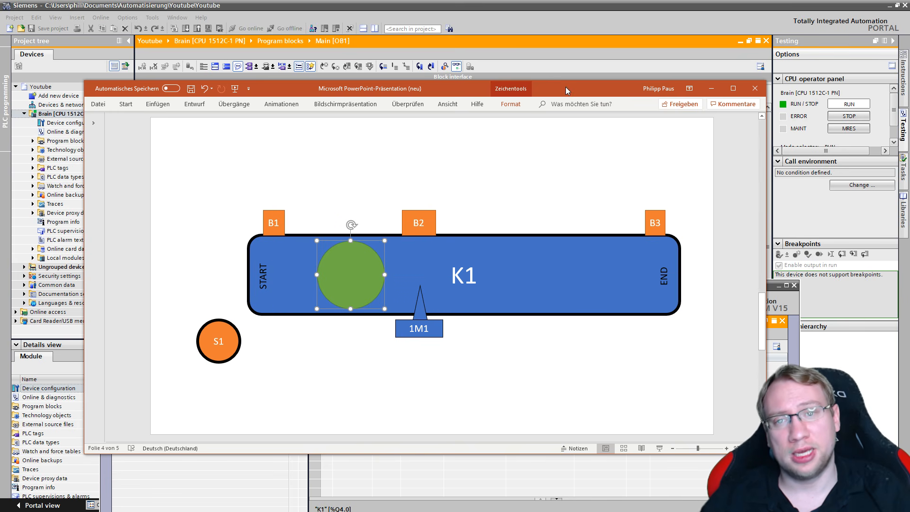
left_click_drag(567, 91, 0, 94)
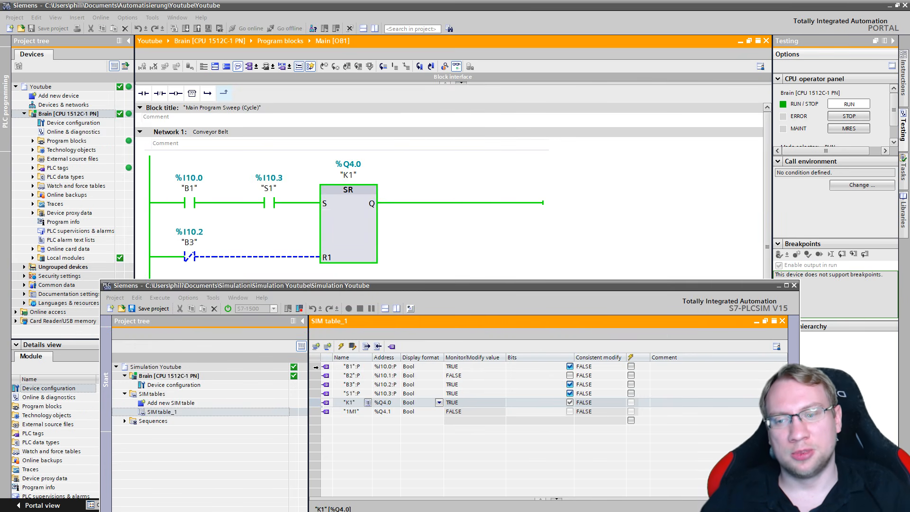
- Set the B1 and S1 inputs to FALSE in SIM table_1 while monitoring K1 in Network 1
left_click(421, 367)
left_click(569, 366)
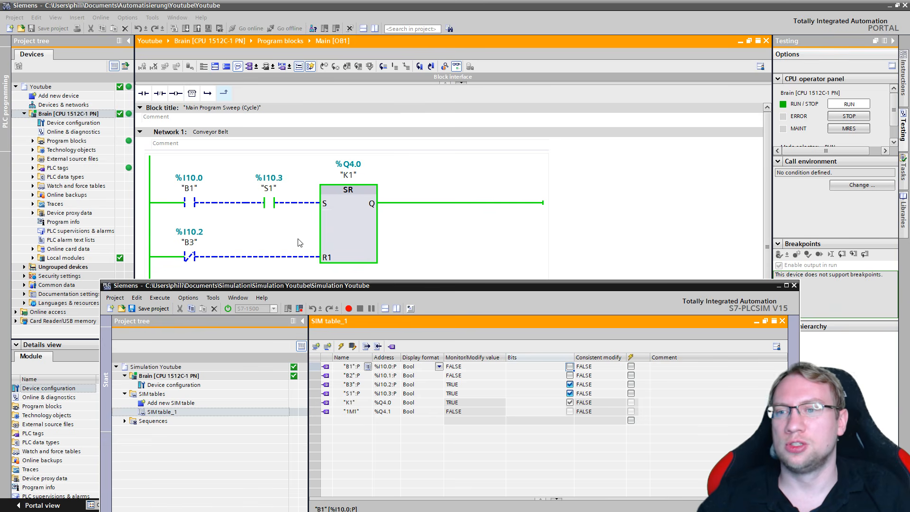
left_click(569, 393)
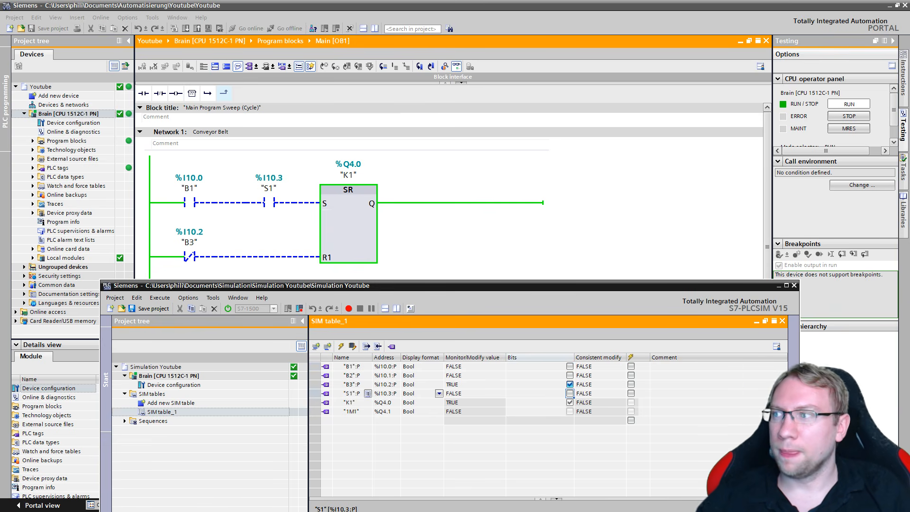
- Bring back the PowerPoint sketch, advance the green circle to the 1M1 stopper below B2, and move the slide window away
left_click_drag(0, 85, 508, 85)
left_click_drag(314, 274, 347, 272)
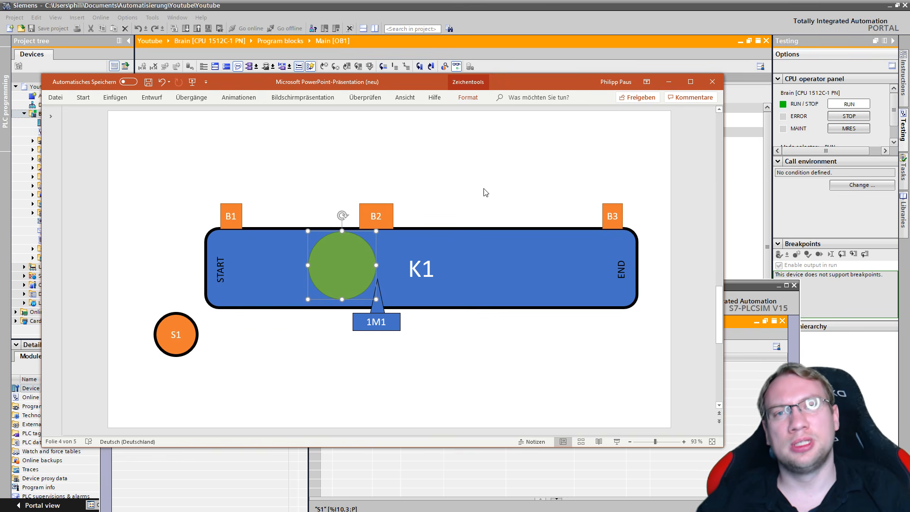
left_click_drag(527, 85, 0, 62)
- Arrange Network 2 of Main [OB1] above the PLCSIM window and highlight the B2 and 1M1 rows in SIM table_1
left_click(552, 237)
scroll(544, 233, "down", 1)
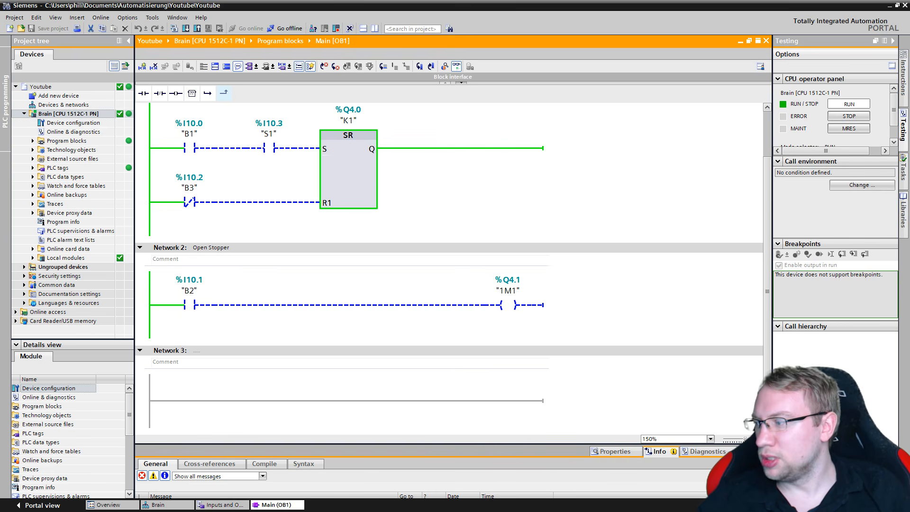
key("alt+Tab")
left_click_drag(382, 283, 363, 334)
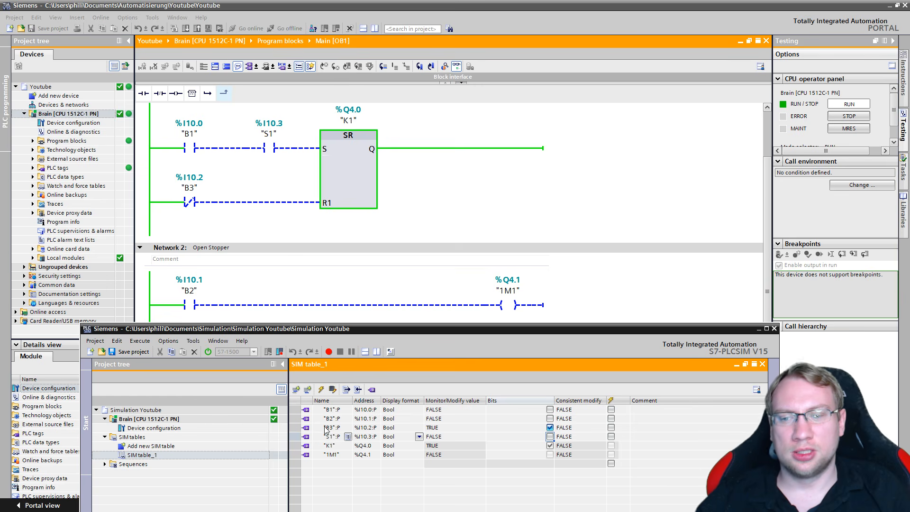
left_click(308, 421)
left_click(290, 419)
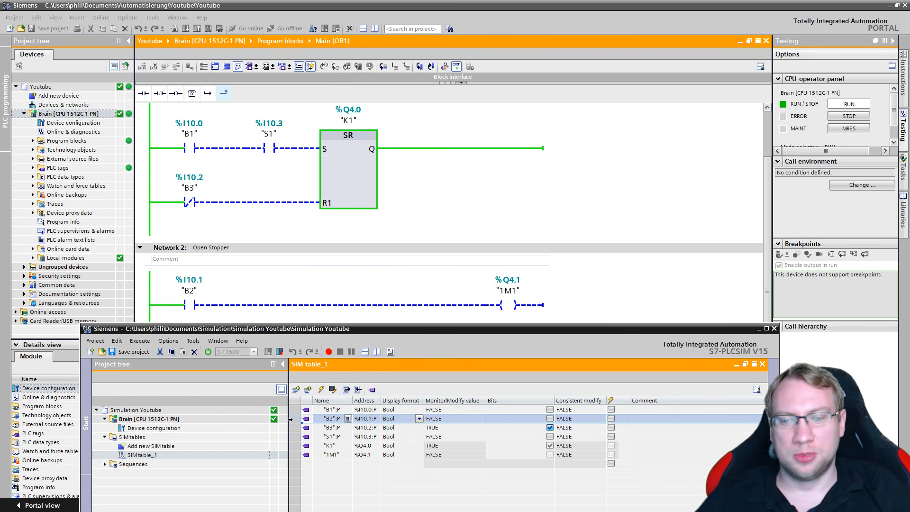
left_click(293, 455, "ctrl")
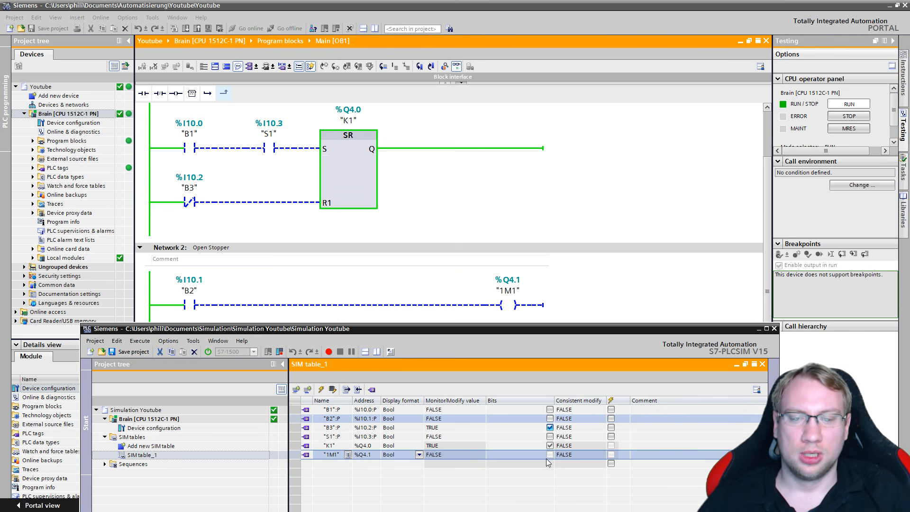
- Toggle the B2 input repeatedly in SIM table_1 while monitoring output 1M1, and leave it FALSE
left_click(550, 418)
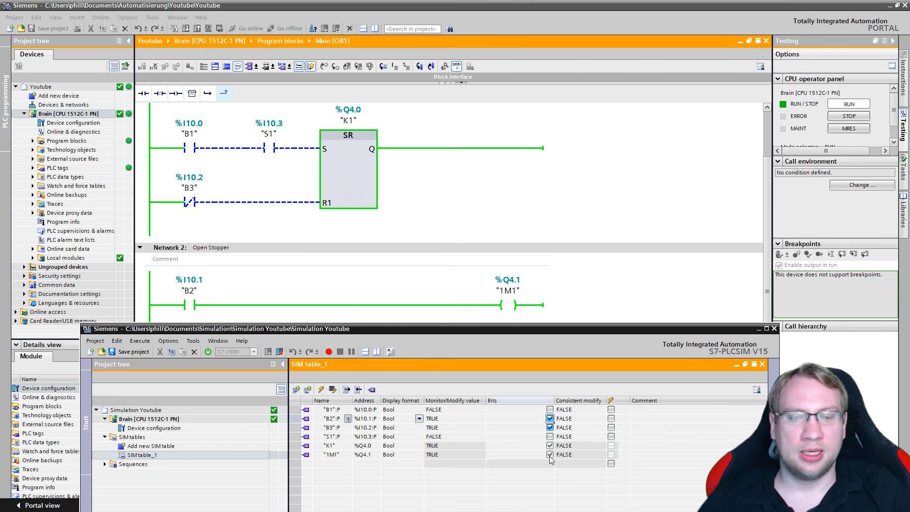
left_click(549, 418)
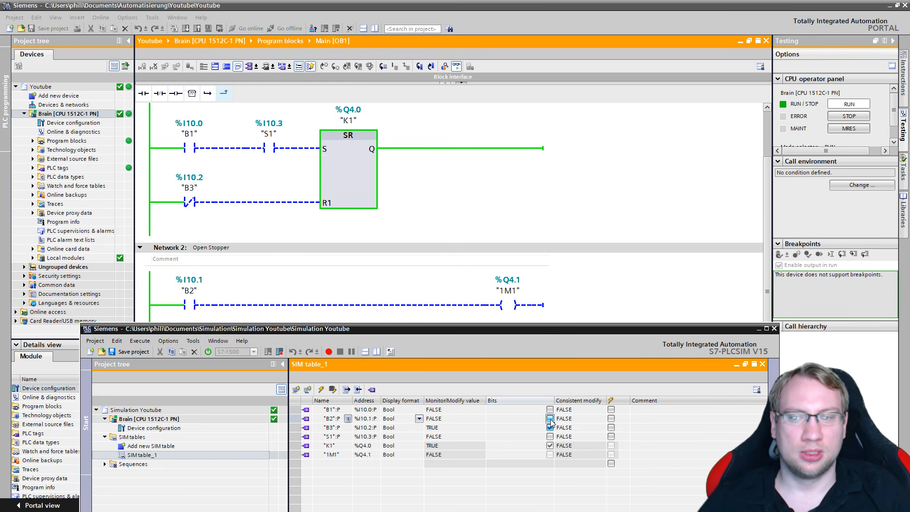
left_click(550, 419)
left_click(549, 419)
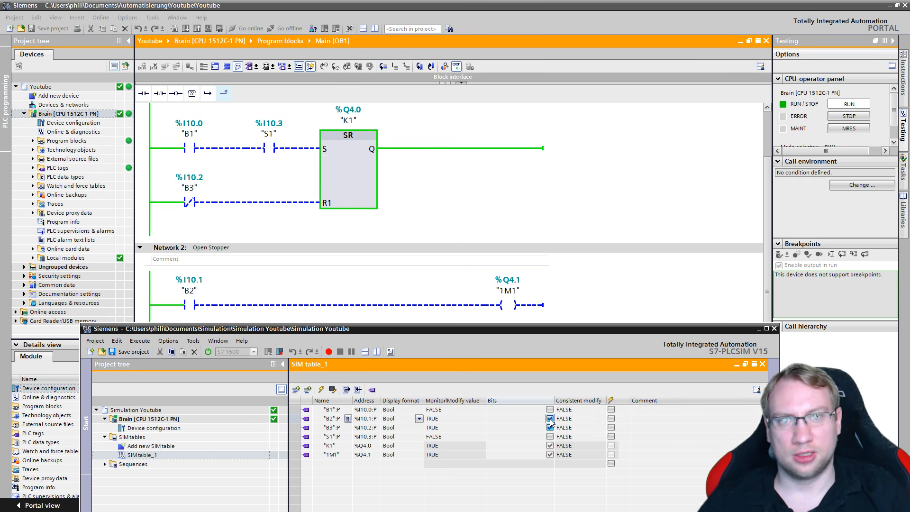
left_click(549, 419)
left_click(549, 419)
- Bring back the PowerPoint window and resize it to fit above SIM table_1
left_click_drag(0, 97, 0, 113)
left_click(481, 123)
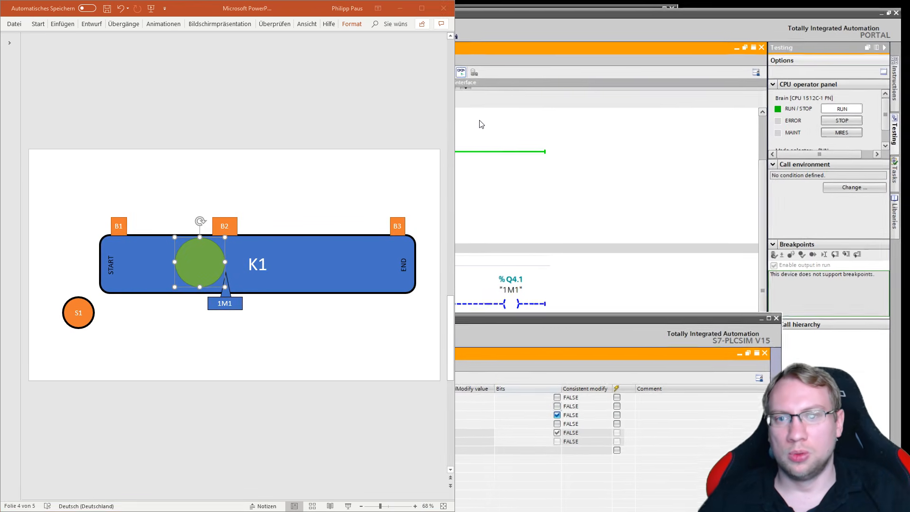
left_click_drag(322, 5, 590, 50)
left_click_drag(728, 419, 650, 320)
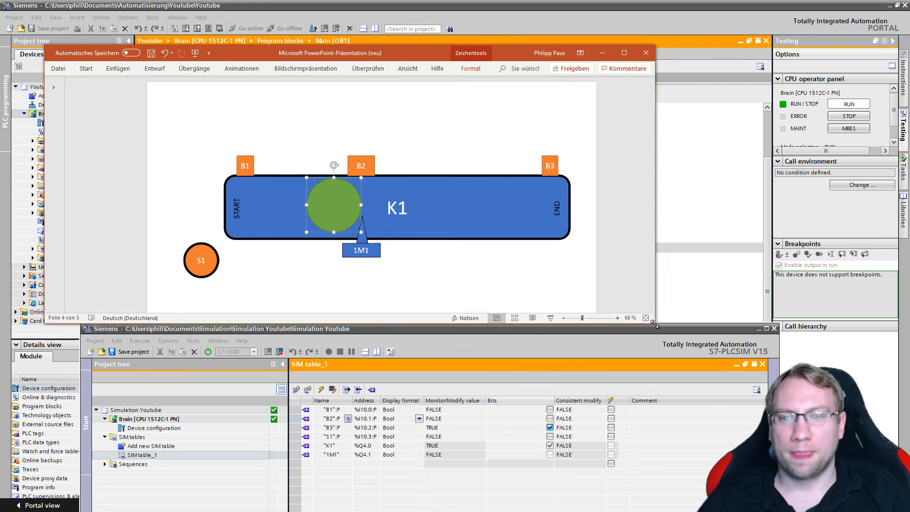
- Set the B2 input to TRUE in SIM table_1, then lower the 1M1 stopper out of conveyor K1 in the sketch
left_click(549, 418)
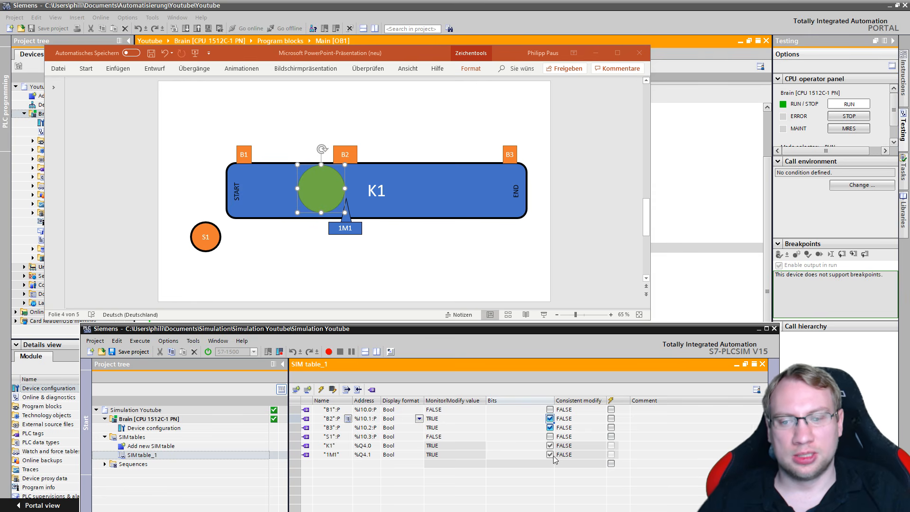
left_click_drag(417, 270, 305, 181)
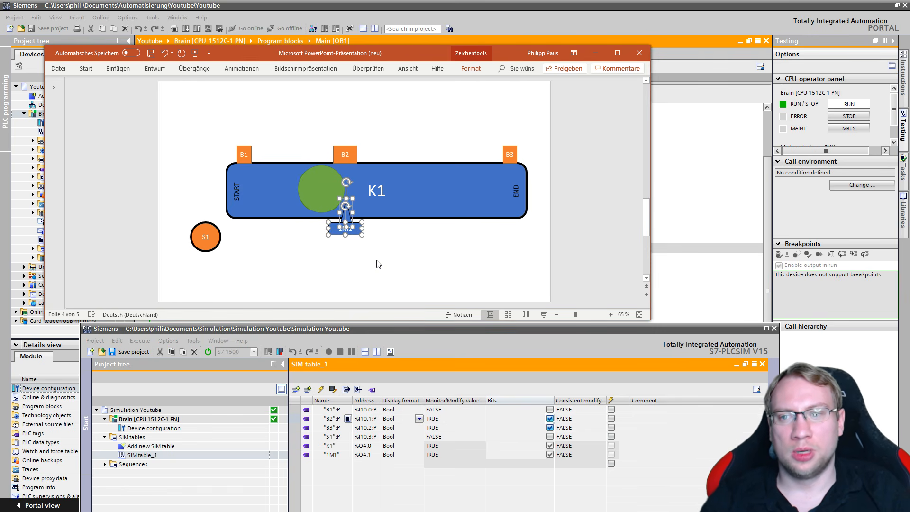
key("Down")
key("Down")
key("Down")
key("Down")
key("Down")
key("Down")
key("Down")
left_click(427, 257)
- Highlight the K1 row in SIM table_1, then move the green circle along the conveyor to the end below sensor B3
left_click(548, 446)
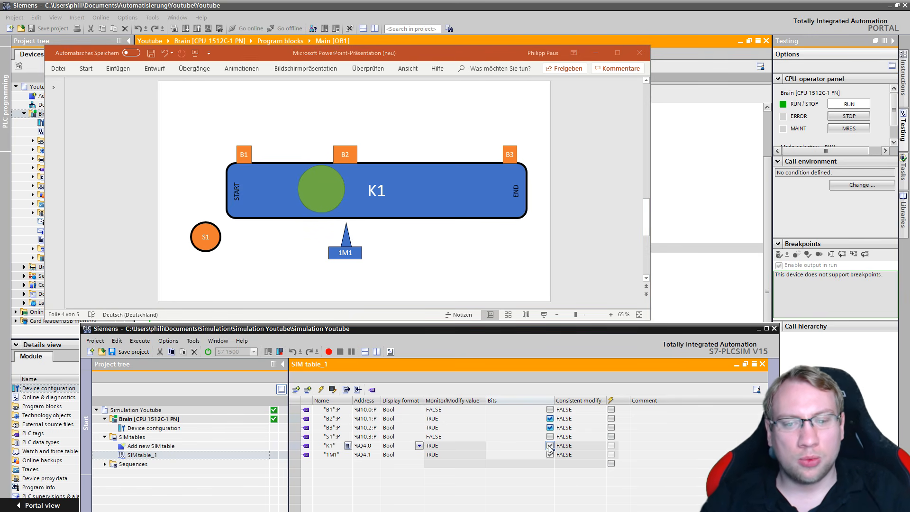
left_click(295, 443)
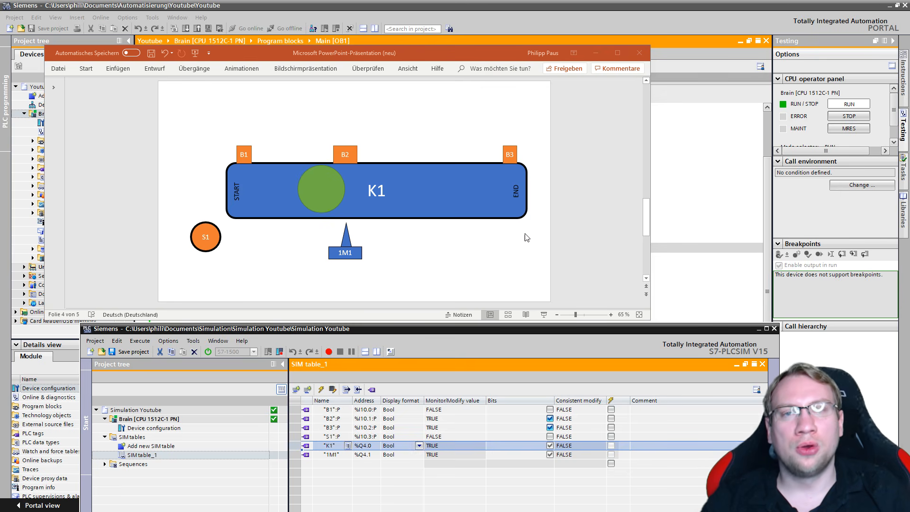
left_click(329, 191)
key("Right")
key("Right")
key("Right")
key("Right")
key("Right")
key("Right")
key("Right")
key("Right")
key("Right")
key("Right")
key("Right")
key("Right")
key("Right")
key("Right")
key("Right")
key("Right")
key("Right")
key("Right")
key("Right")
key("Right")
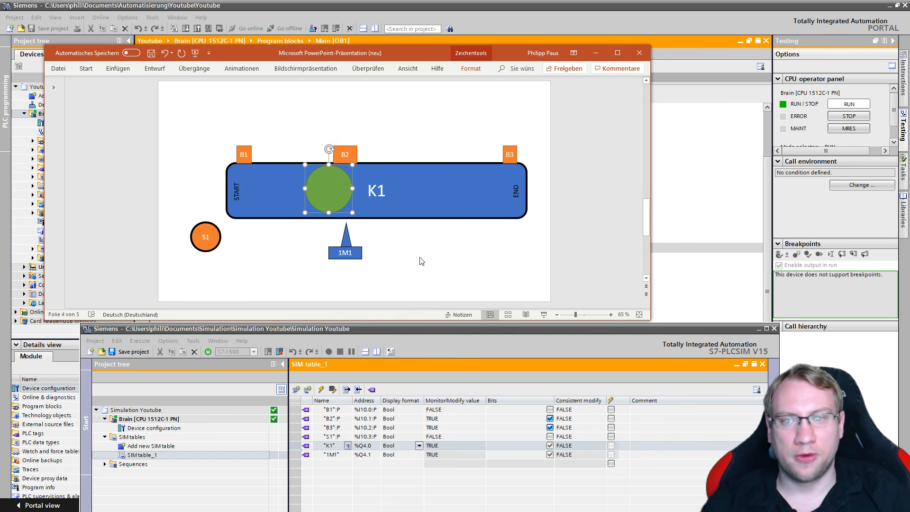
key("Right")
key("Right")
key("Right")
key("Right")
key("Right")
key("Right")
key("Right")
key("Right")
key("Right")
key("Right")
key("Right")
key("Right")
key("Right")
key("Right")
key("Right")
key("Right")
key("Right")
key("Right")
key("Right")
key("Right")
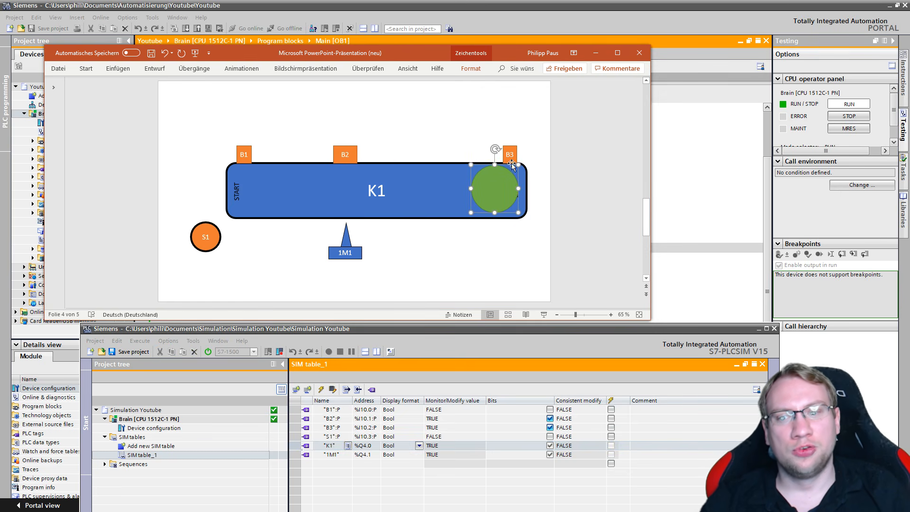
left_click(543, 245)
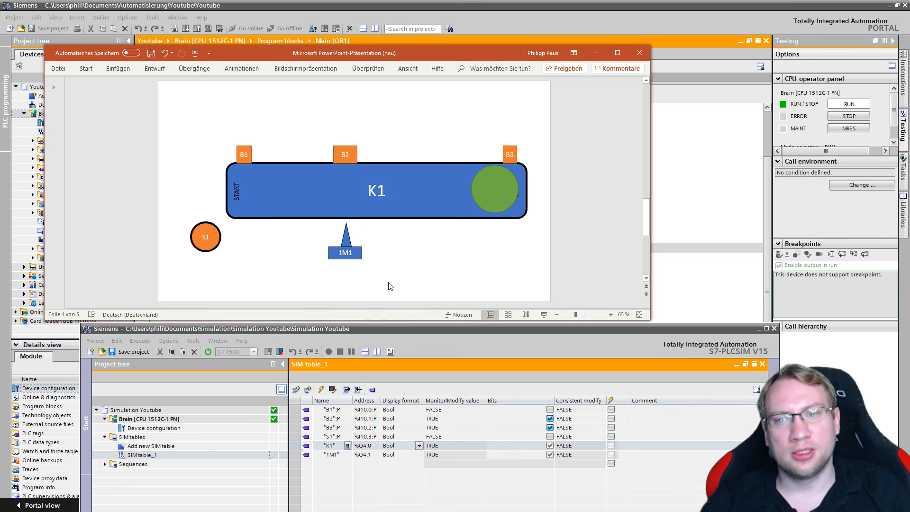
- Place the green circle just past sensor B2 on the conveyor and set the B2 input to FALSE in SIM table_1
left_click_drag(389, 282, 302, 197)
left_click_drag(504, 201, 387, 202)
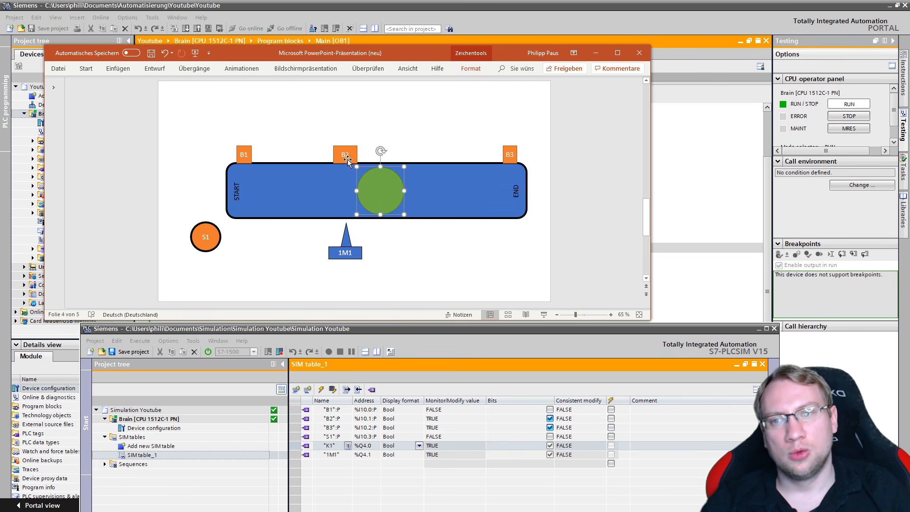
left_click(549, 418)
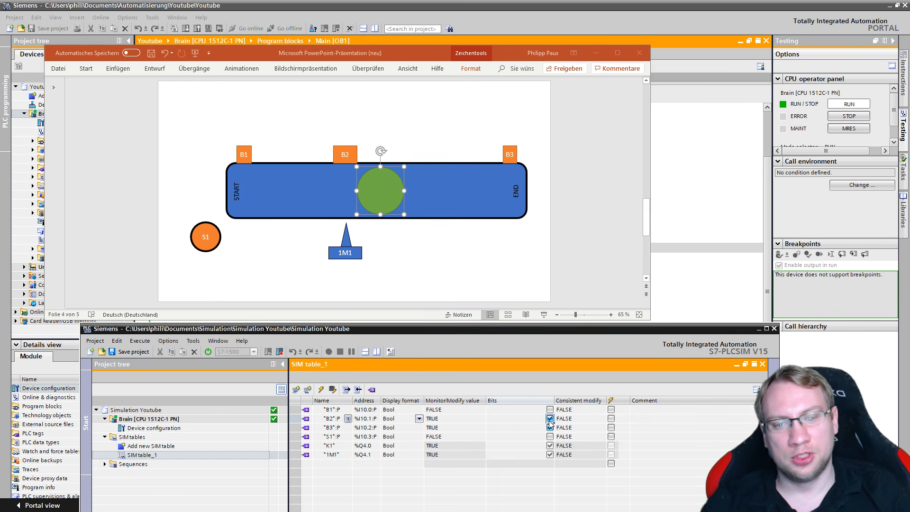
- Raise the 1M1 label and triangle together so the stopper reaches back into conveyor K1
left_click_drag(384, 291, 291, 205)
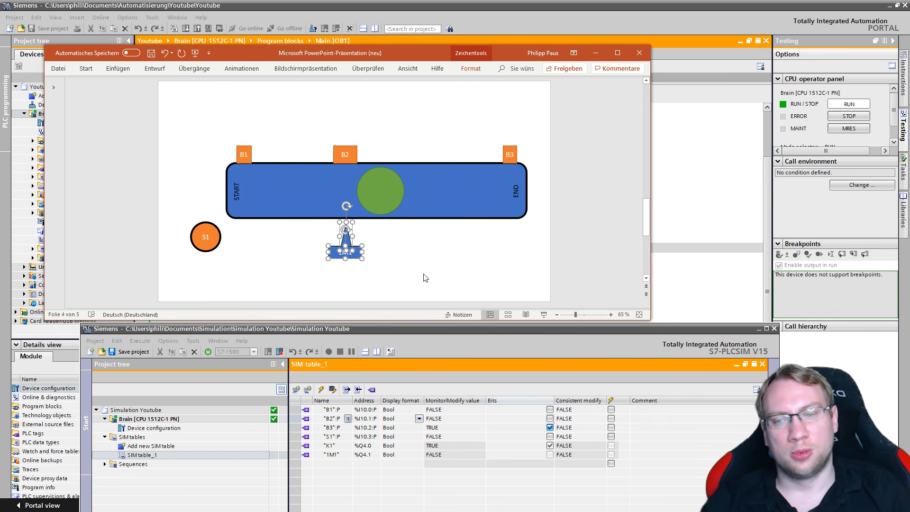
key("Up")
key("Up")
key("Up")
key("Up")
key("Up")
key("Up")
key("Up")
key("Up")
key("Up")
key("Up")
key("Up")
key("Up")
left_click(407, 285)
- Move the green circle from just past B2 to the conveyor's end below sensor B3
left_click(386, 186)
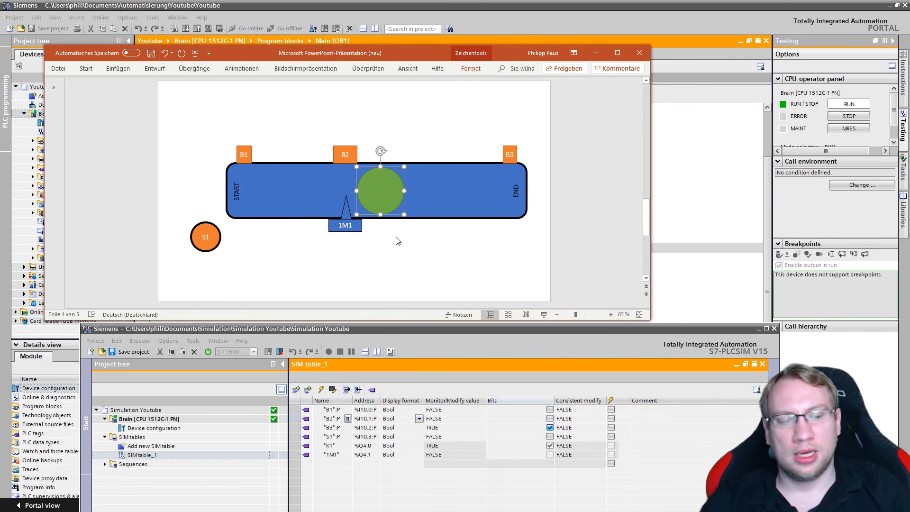
key("Right")
key("Right")
key("Right")
key("Right")
key("Right")
key("Right")
key("Right")
key("Right")
key("Right")
key("Right")
key("Right")
key("Right")
key("Right")
key("Right")
key("Right")
key("Right")
key("Right")
key("Right")
key("Right")
key("Right")
key("Right")
key("Right")
key("Right")
key("Right")
key("Right")
key("Right")
key("Right")
key("Right")
key("Right")
key("Right")
key("Right")
key("Right")
key("Right")
key("Right")
key("Right")
key("Right")
key("Right")
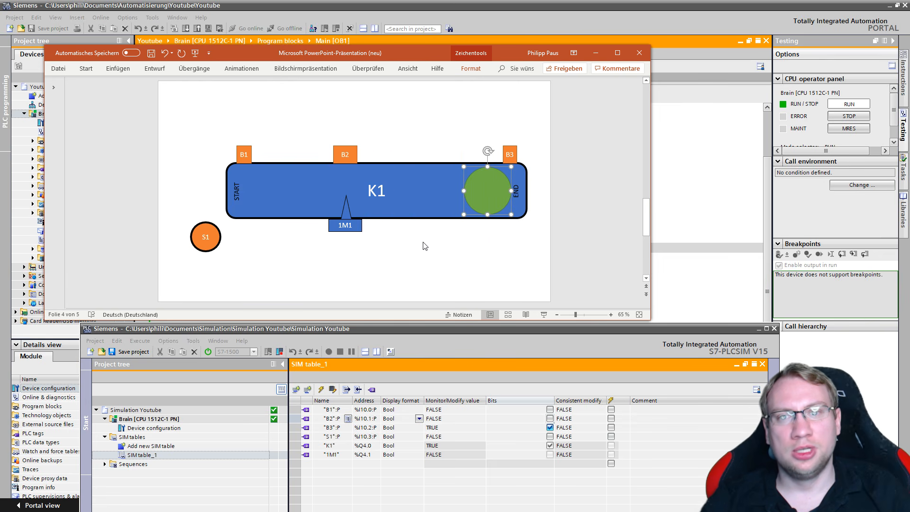
- Set the B3 input to FALSE in SIM table_1 and move the slide window away to check the SR block's reset
left_click(316, 428)
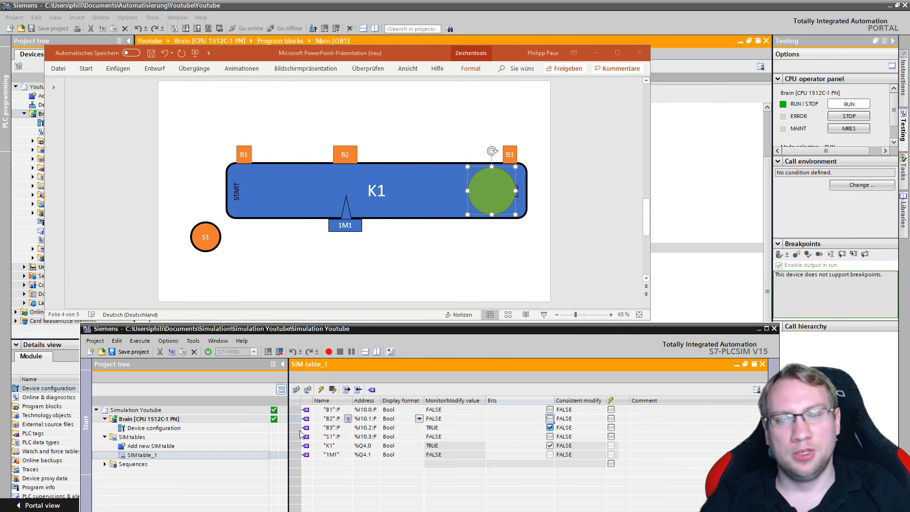
left_click(549, 427)
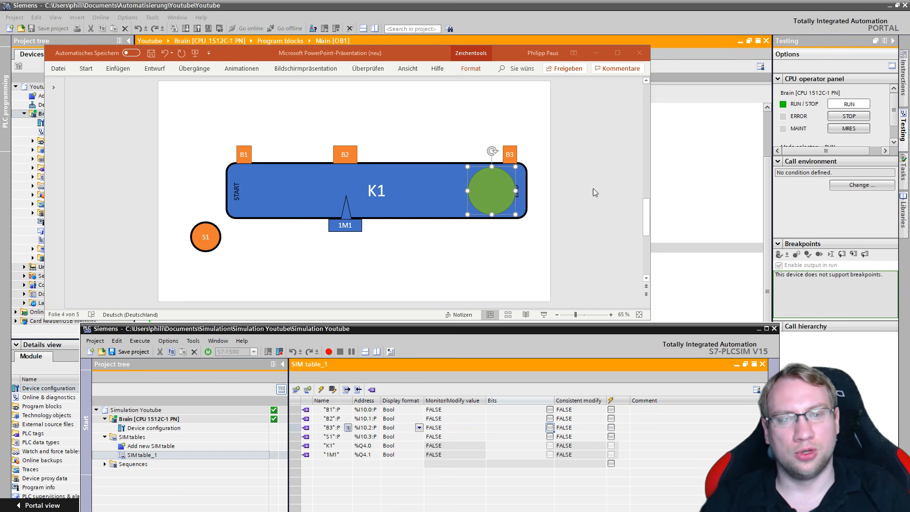
left_click_drag(516, 51, 0, 126)
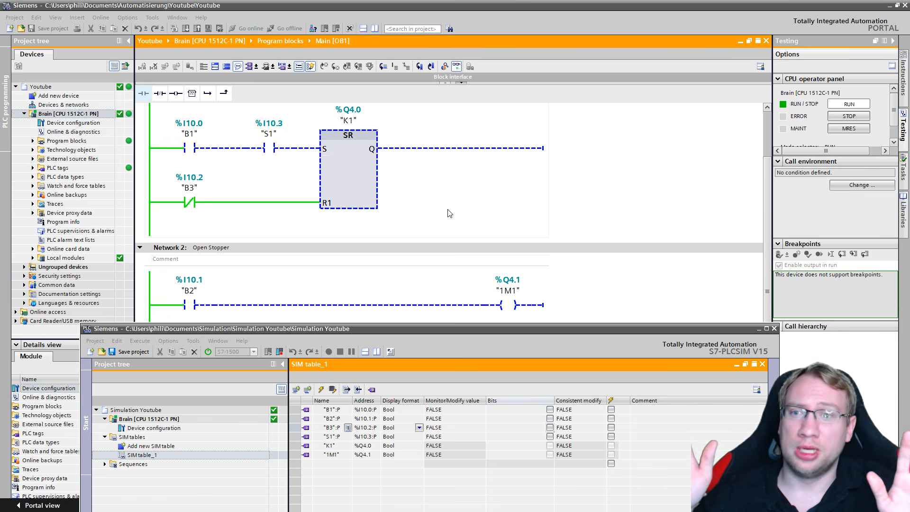
- Switch the B1, B2, B3 and S1 inputs to TRUE and back to FALSE in SIM table_1, then set B3 to TRUE
left_click(549, 409)
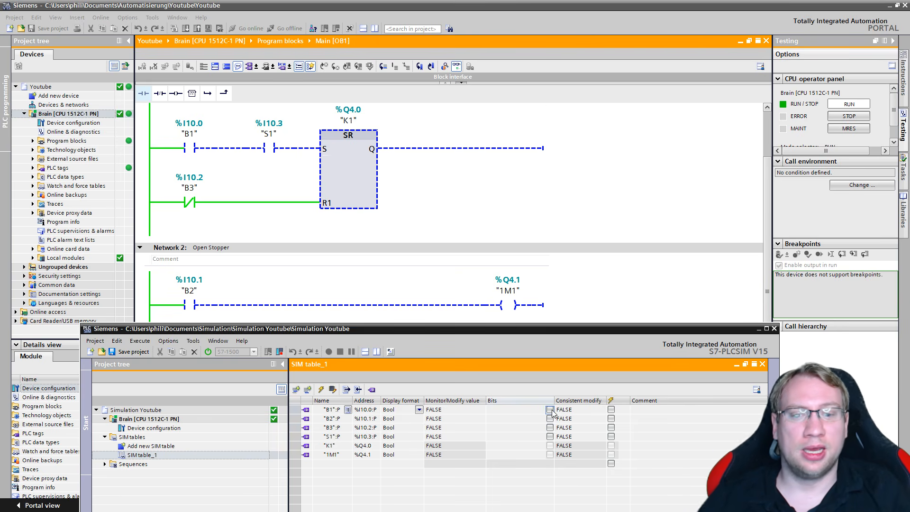
left_click(550, 418)
left_click(549, 427)
left_click(550, 436)
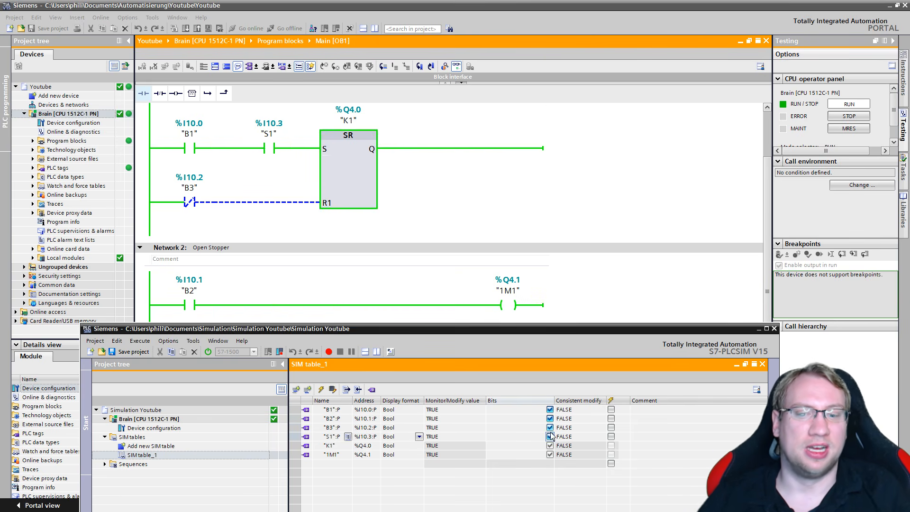
left_click(549, 418)
left_click(549, 409)
left_click(550, 427)
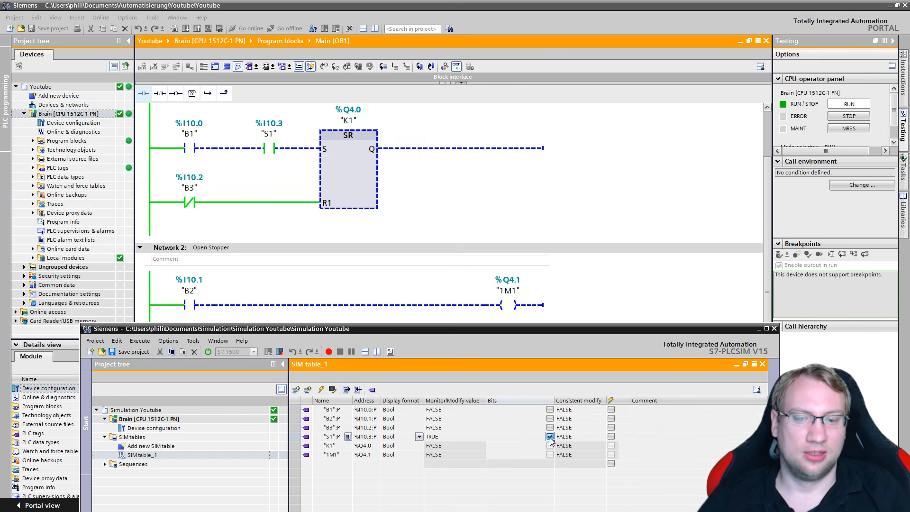
left_click(550, 436)
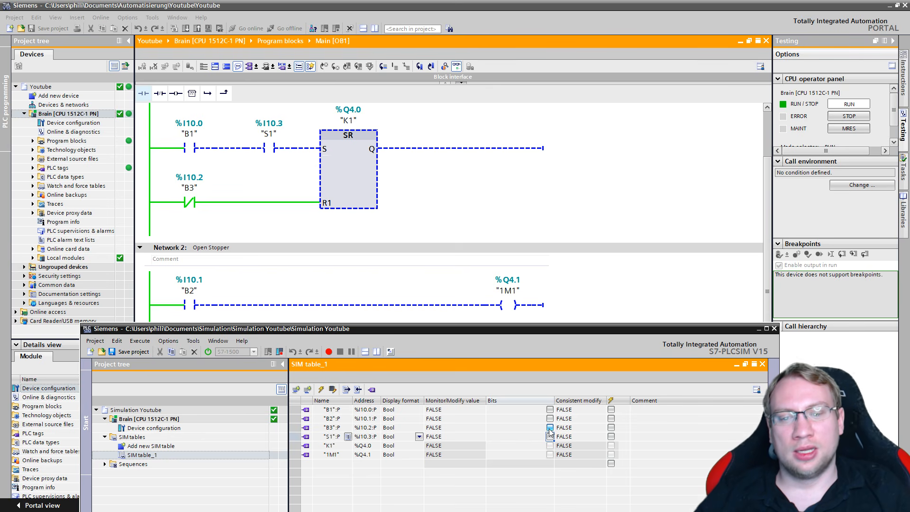
left_click(550, 427)
- Bring back the PowerPoint sketch and place the green circle in front of the conveyor's start, above button S1
left_click_drag(0, 156, 631, 110)
left_click_drag(617, 242, 294, 231)
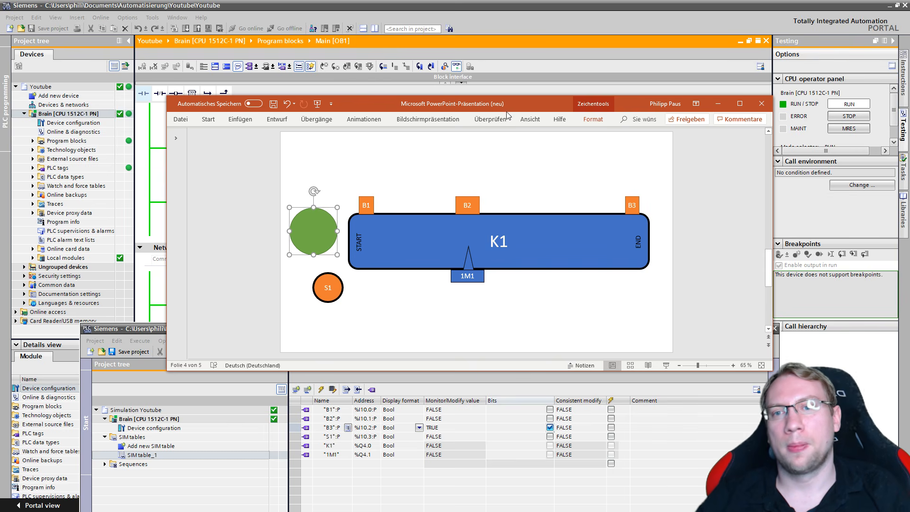
- Move the PowerPoint sketch away and bring the PLCSIM window up over the ladder program
left_click_drag(505, 107, 0, 108)
left_click(525, 194)
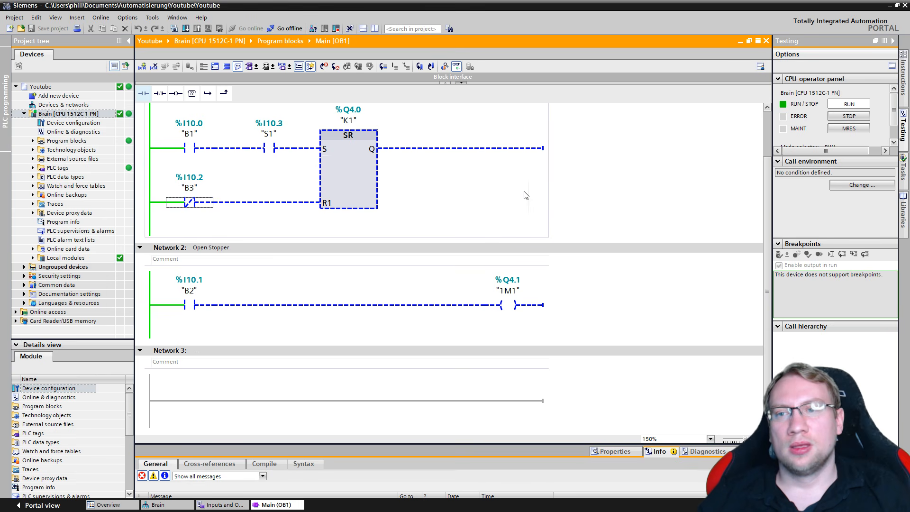
key("alt+Tab")
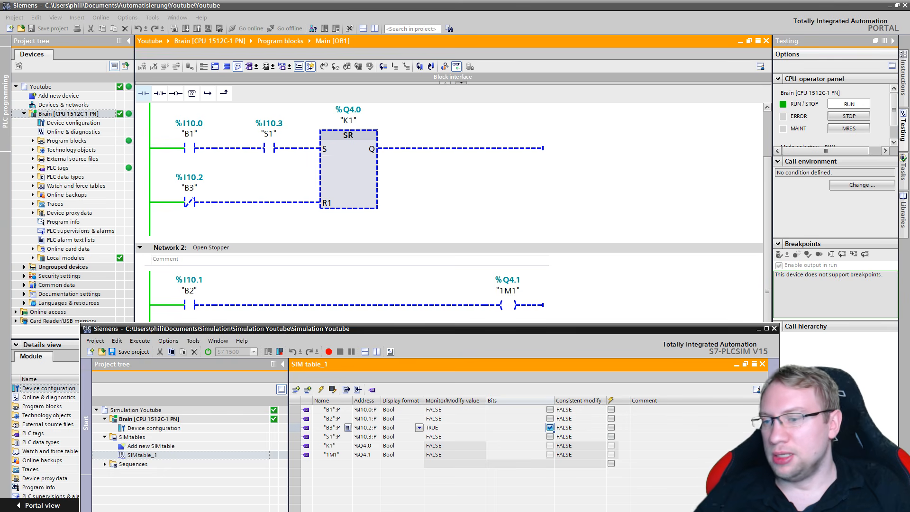
left_click_drag(318, 330, 347, 215)
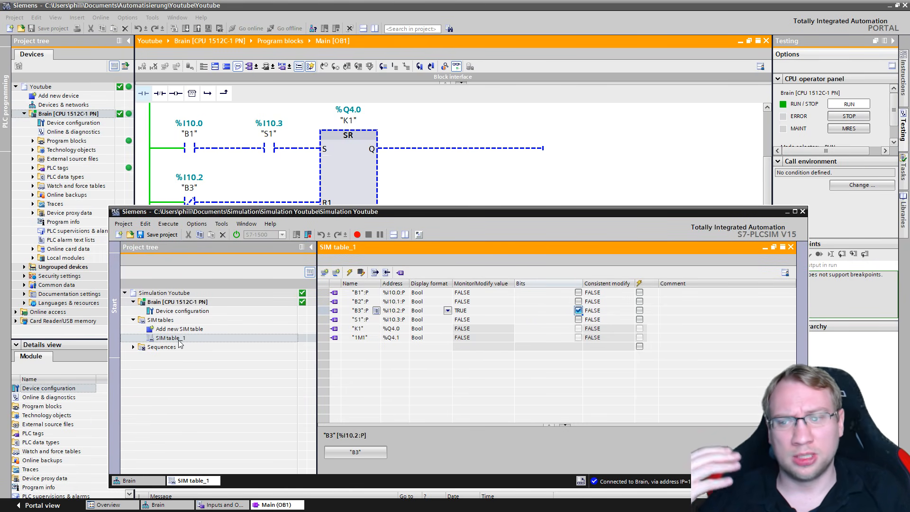
- Maximize the PLCSIM window and open Sequence_1 from the project's sequences
left_click(191, 349)
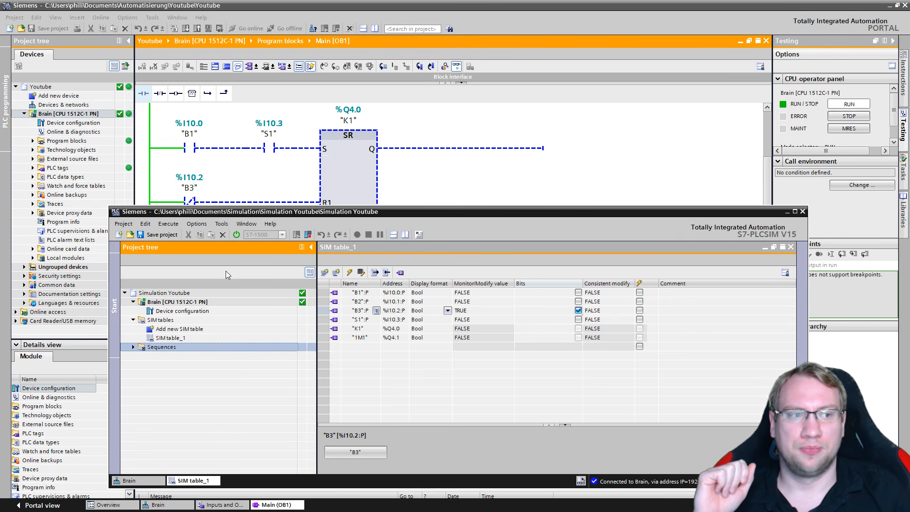
double_click(261, 212)
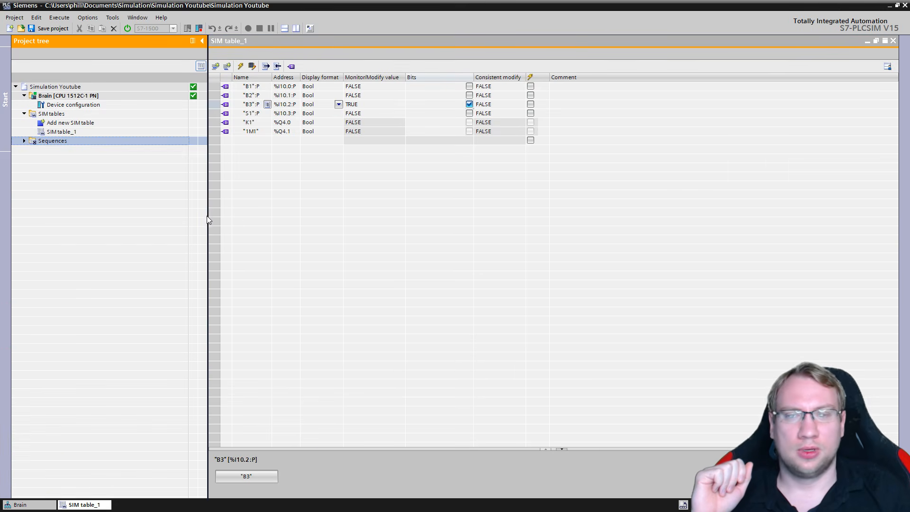
left_click(24, 141)
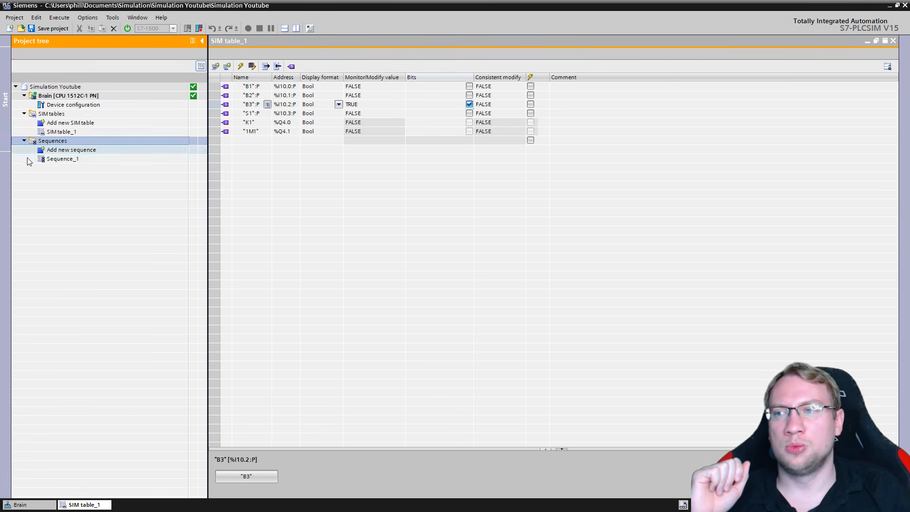
double_click(57, 159)
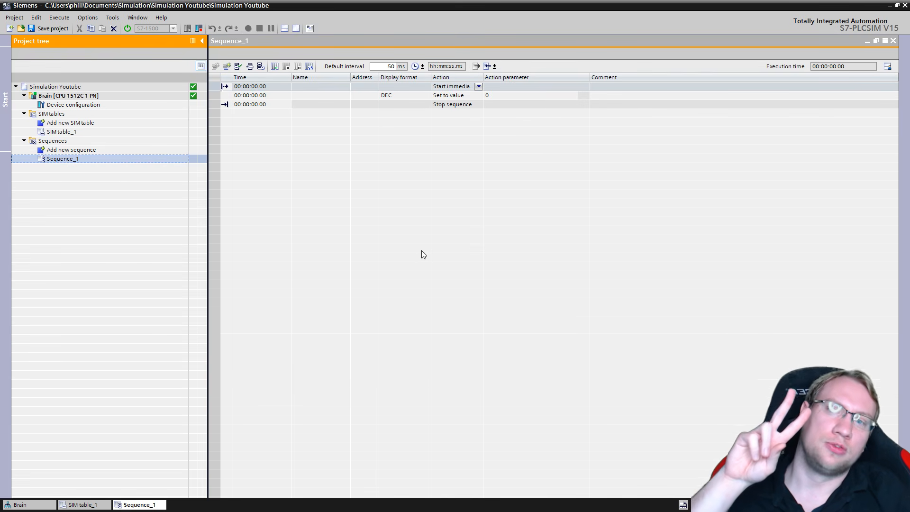
- Change the start action of Sequence_1 to Trigger condition
left_click(210, 87)
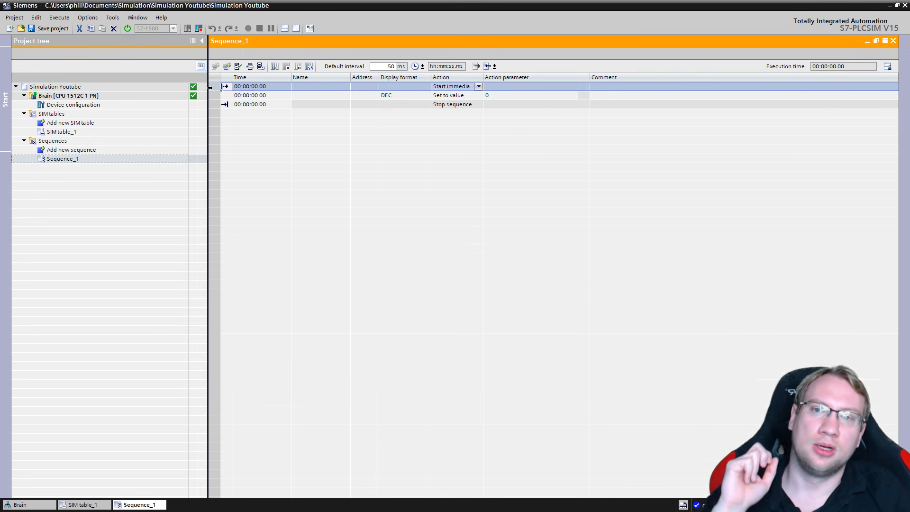
left_click(479, 86)
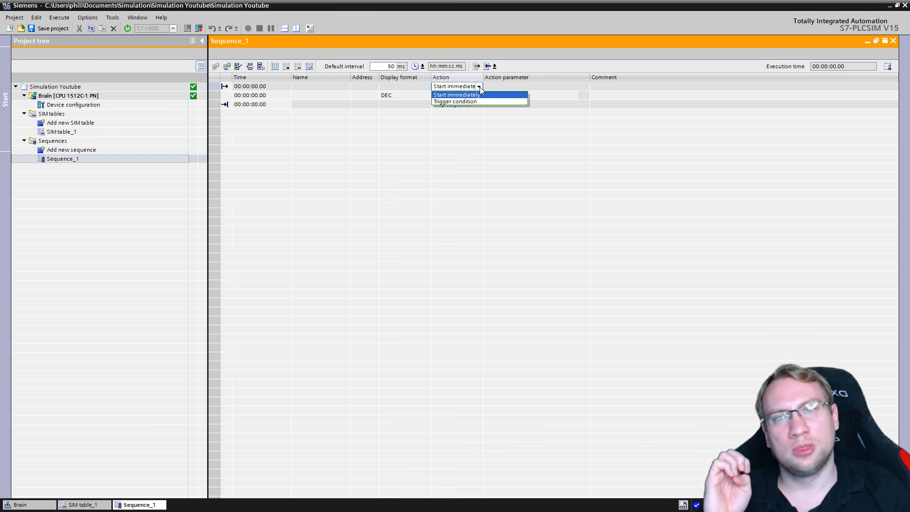
left_click(459, 101)
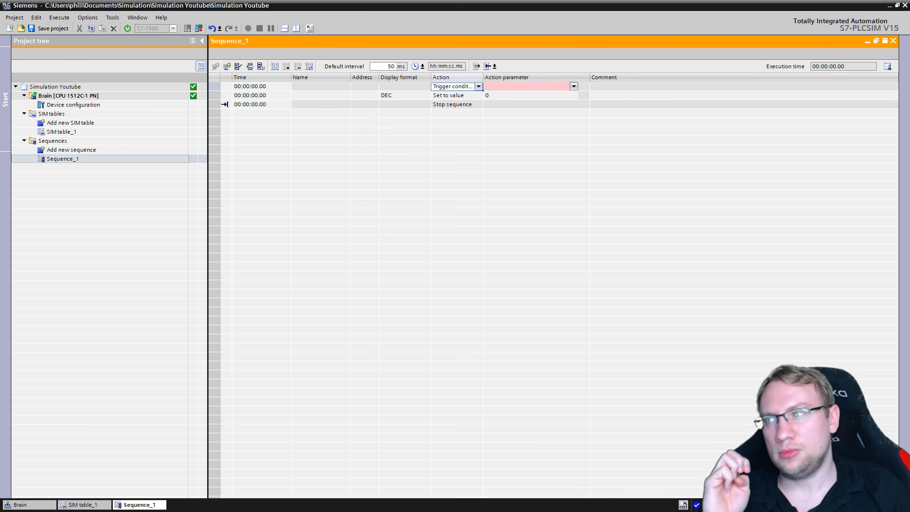
- Bring in the PowerPoint sketch, move the green circle onto the conveyor's start below B1, and move the window away again
left_click_drag(0, 130, 551, 143)
left_click(373, 225)
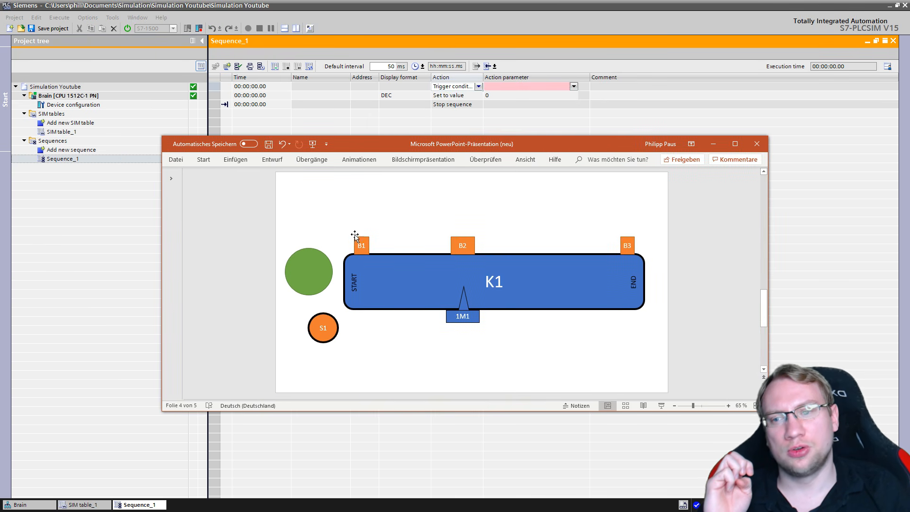
left_click_drag(328, 288, 374, 279)
left_click_drag(425, 147, 0, 160)
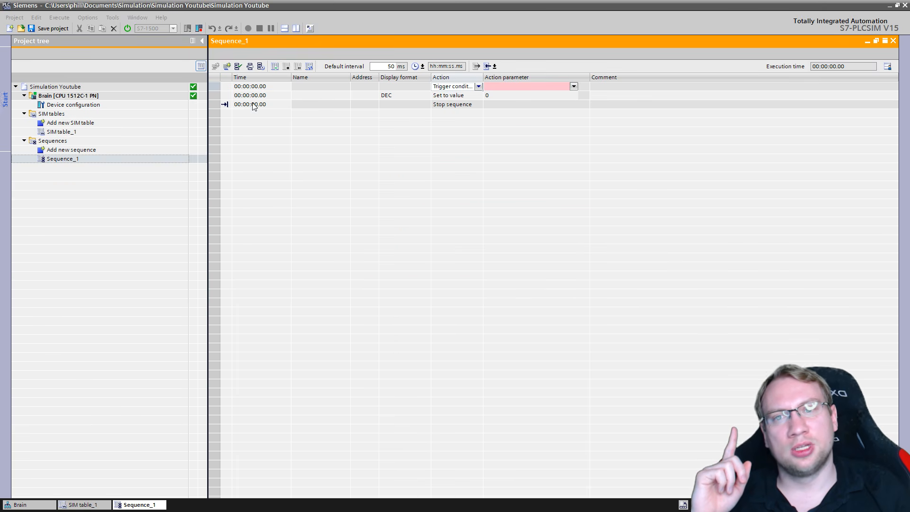
- Define the start trigger of Sequence_1 as "K1" = TRUE
left_click(574, 85)
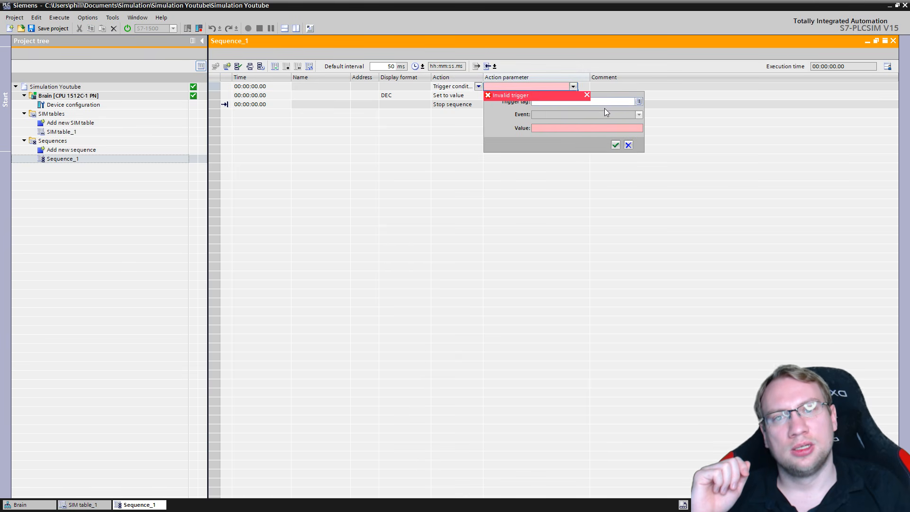
left_click(638, 102)
left_click(545, 147)
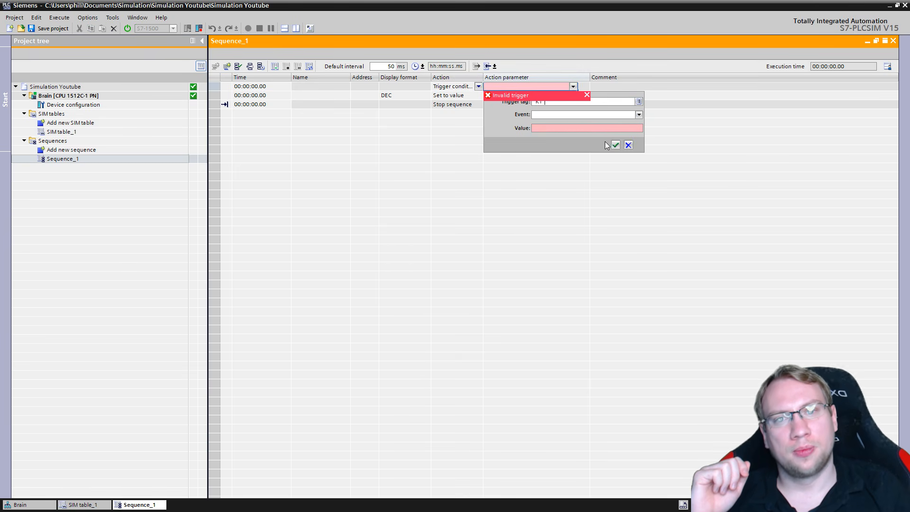
left_click(612, 144)
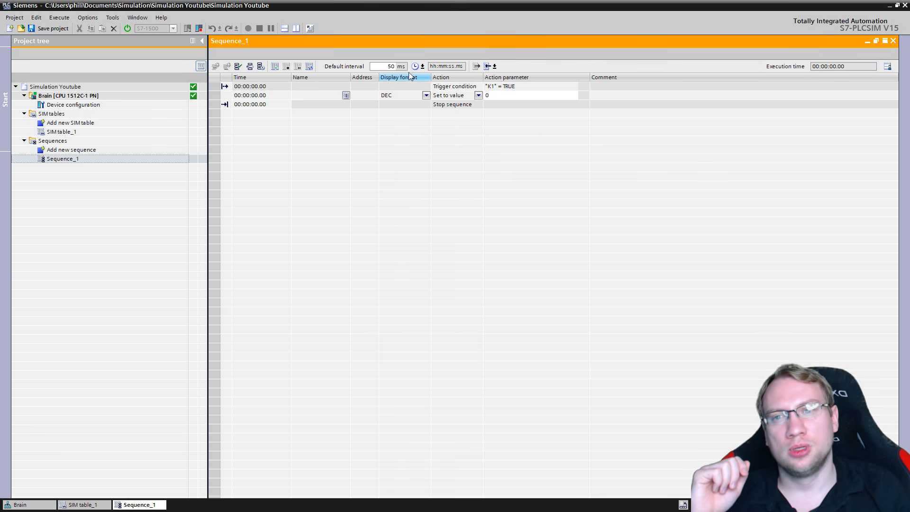
- Switch the sequence's time format to seconds and set the default interval to 5 s
left_click(422, 67)
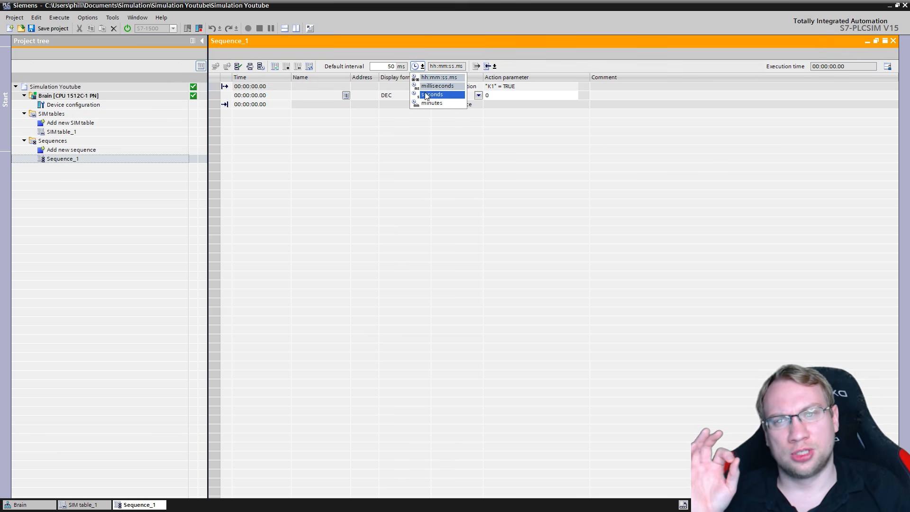
left_click(428, 97)
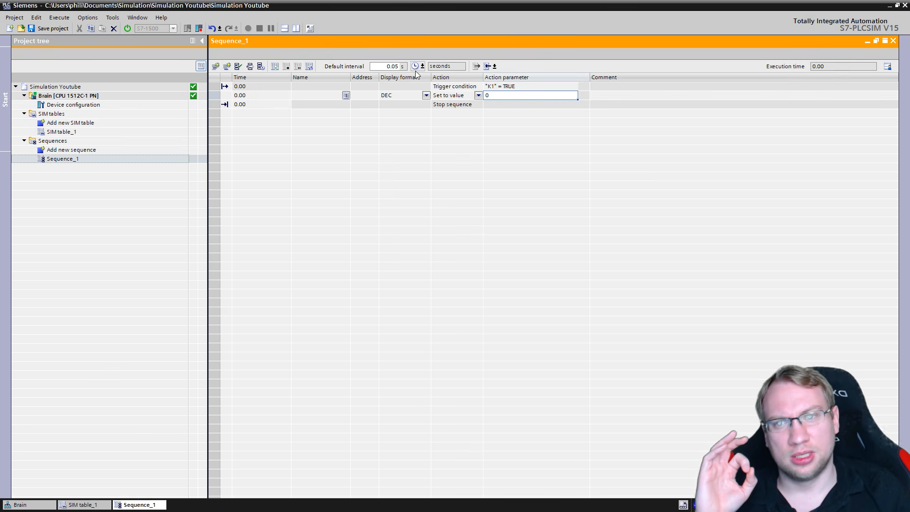
left_click_drag(388, 68, 413, 71)
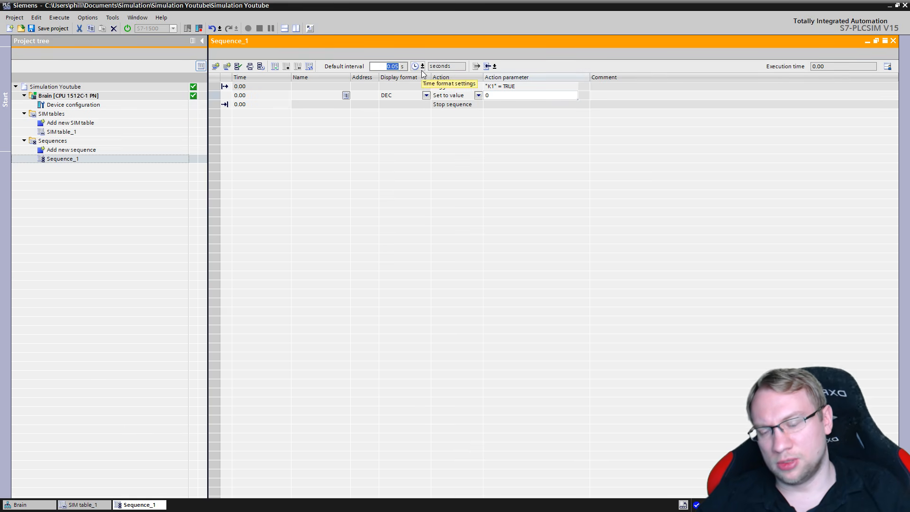
type("3")
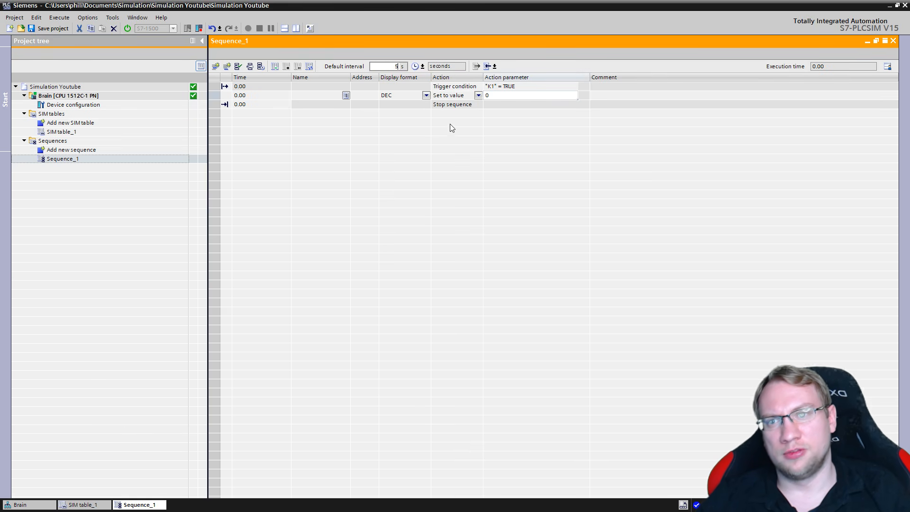
left_click(449, 131)
left_click(402, 95)
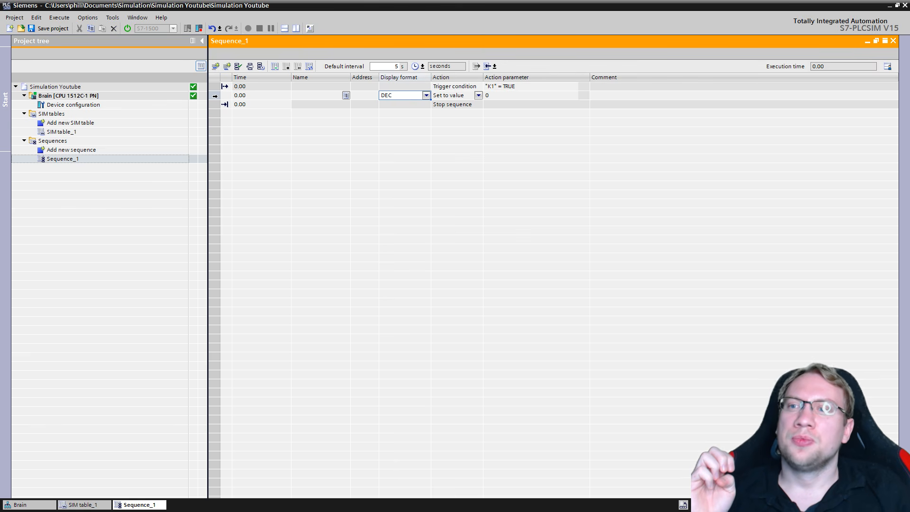
left_click(243, 96)
- Bring in the PowerPoint sketch, move the green circle between B1 and B2, and select the B1 sensor
left_click_drag(0, 160, 642, 158)
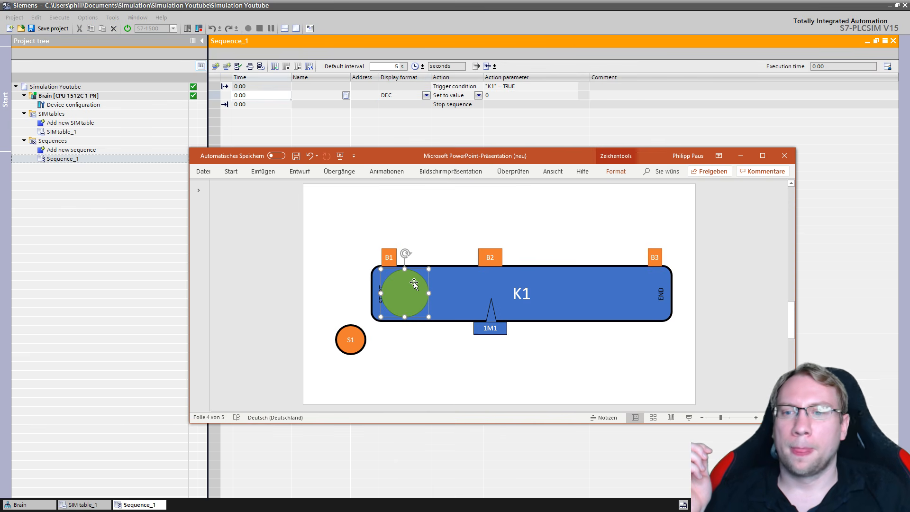
left_click_drag(405, 293, 435, 290)
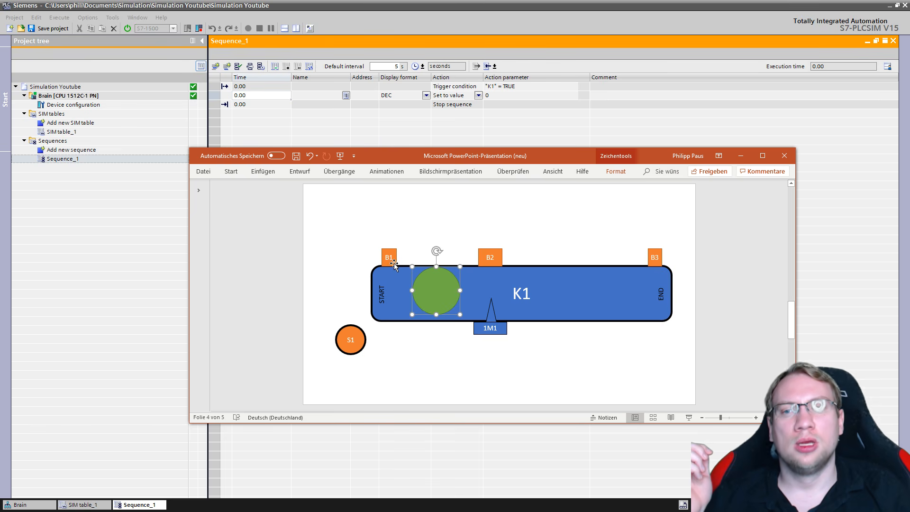
left_click(394, 262)
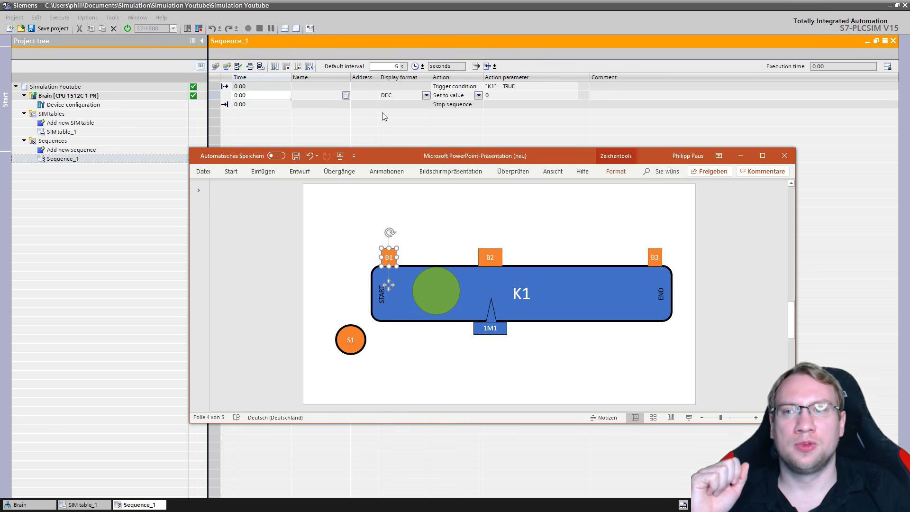
- Assign "B1":P to the sequence entry at 0.00 s, and delete that entry so only the empty 5.00 s entry remains
left_click(312, 106)
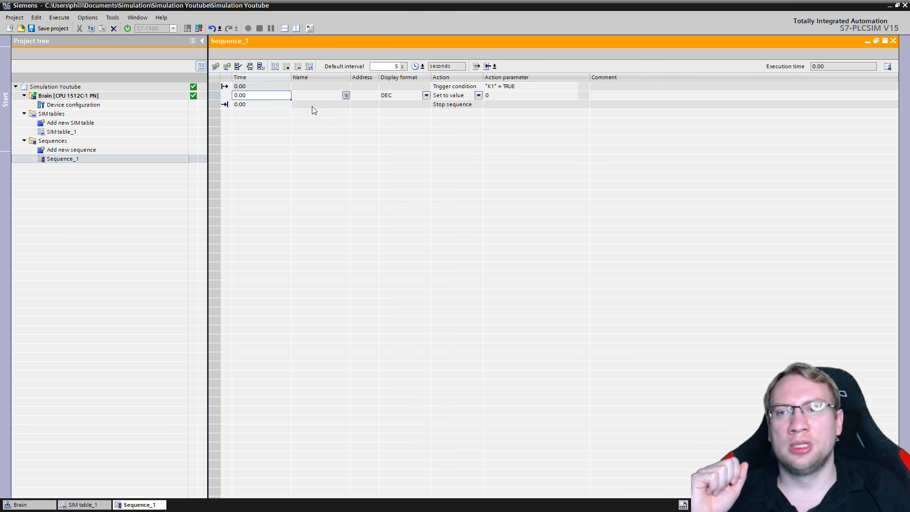
left_click(344, 96)
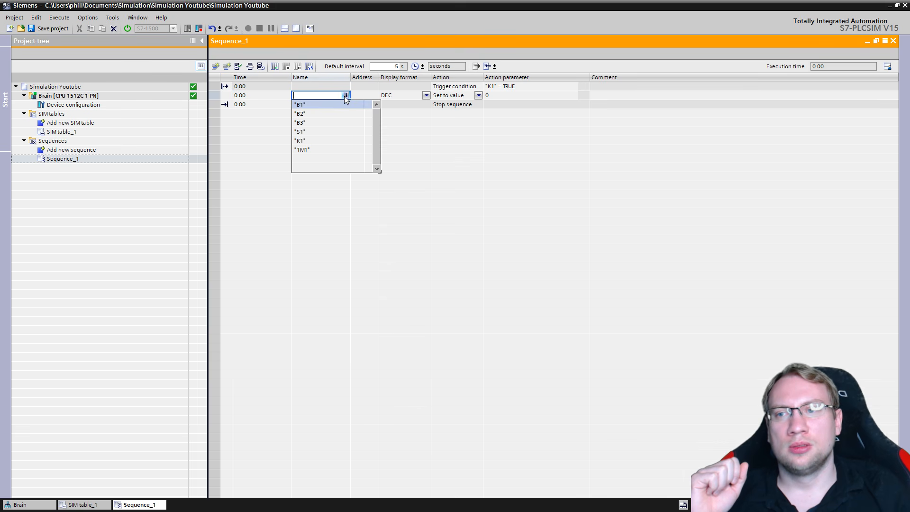
left_click(314, 105)
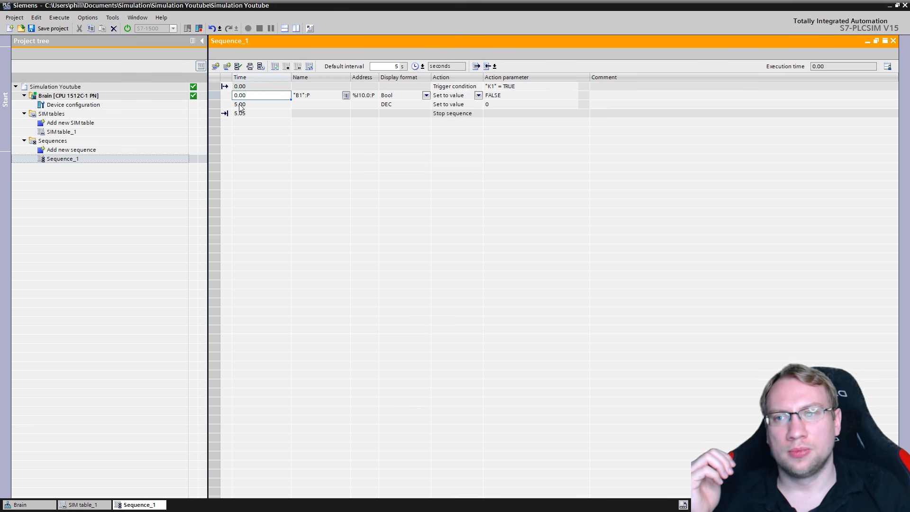
left_click(212, 95)
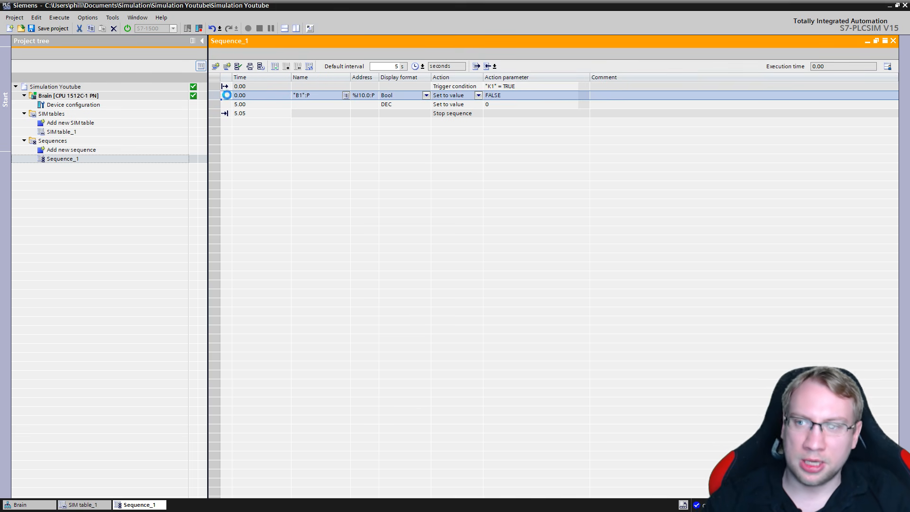
key("Delete")
- Assign the tag "B1":P to the sequence entry at 5.00 s and select its action parameter
left_click(340, 95)
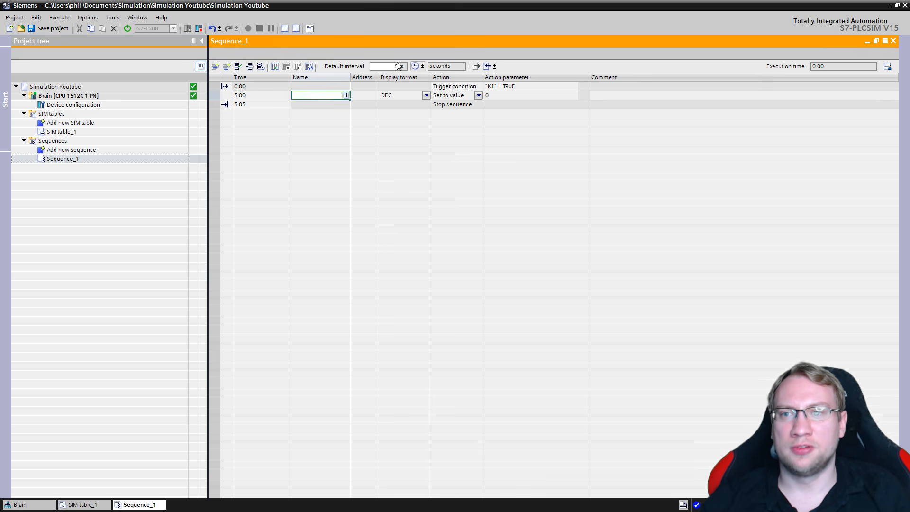
left_click(346, 95)
left_click(303, 105)
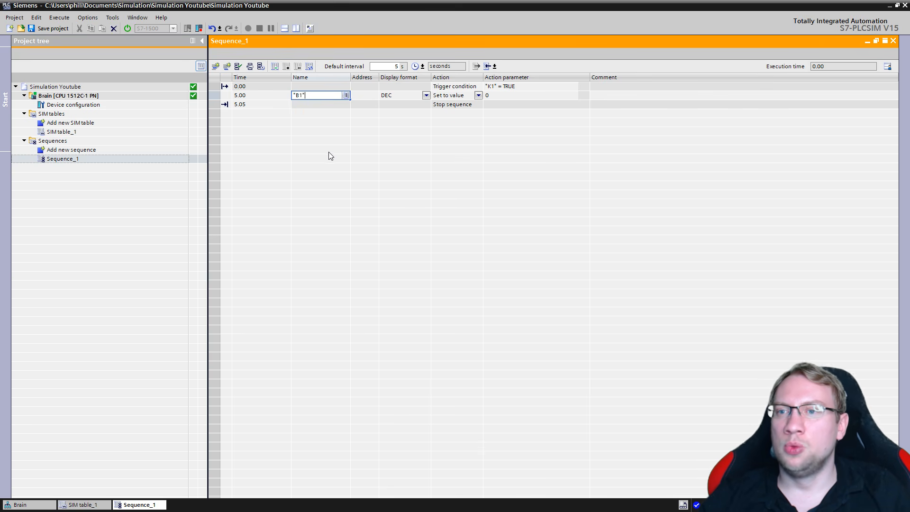
type(":P")
left_click(501, 99)
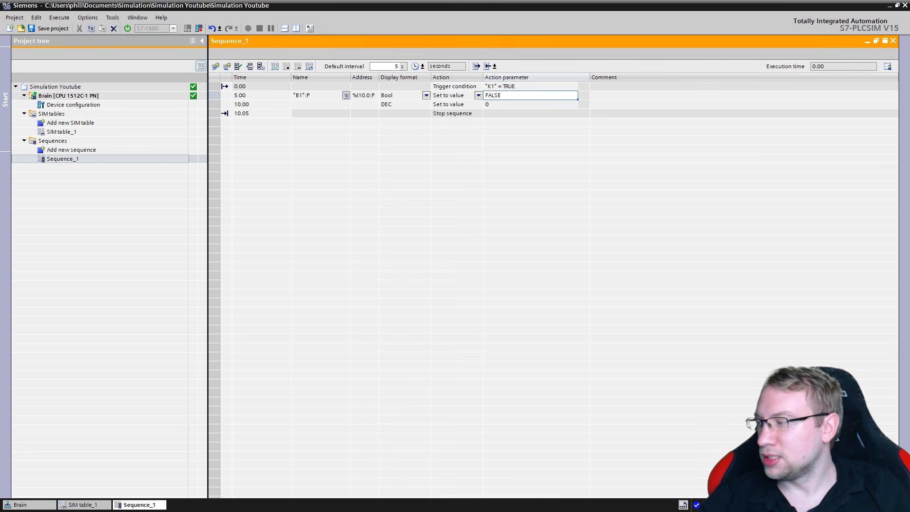
- Return to the PowerPoint sketch and move the green circle up to the 1M1 stopper just before B2
key("alt+Tab")
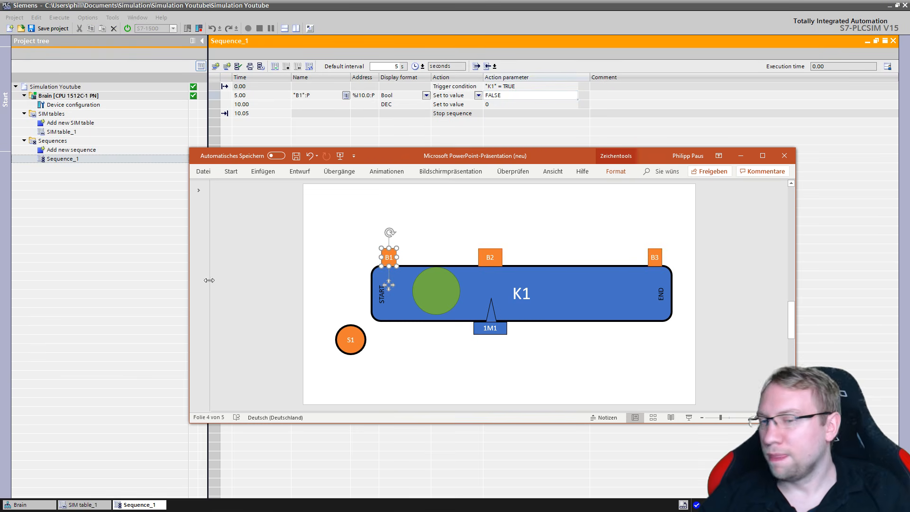
left_click(436, 291)
left_click_drag(437, 293, 464, 294)
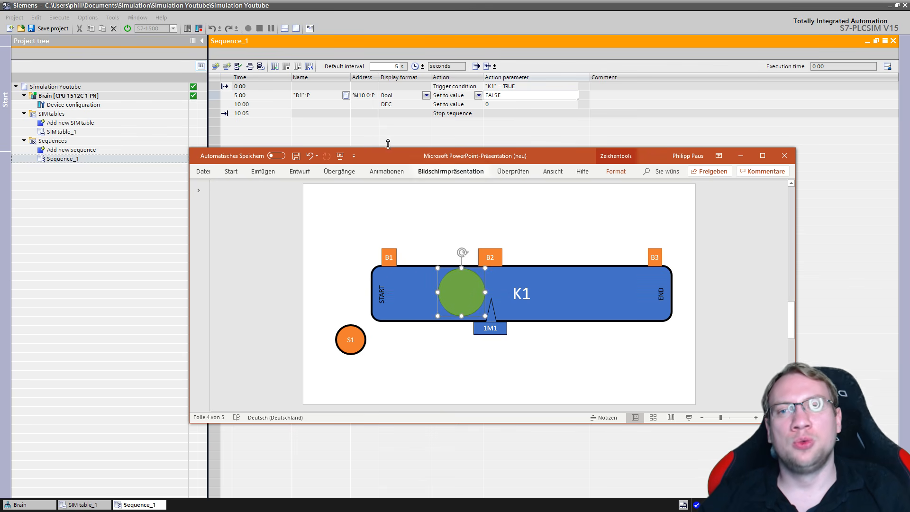
- Return to Sequence_1 and assign the tag "B2":P to the entry at 10.00 s
left_click(340, 104)
left_click(346, 105)
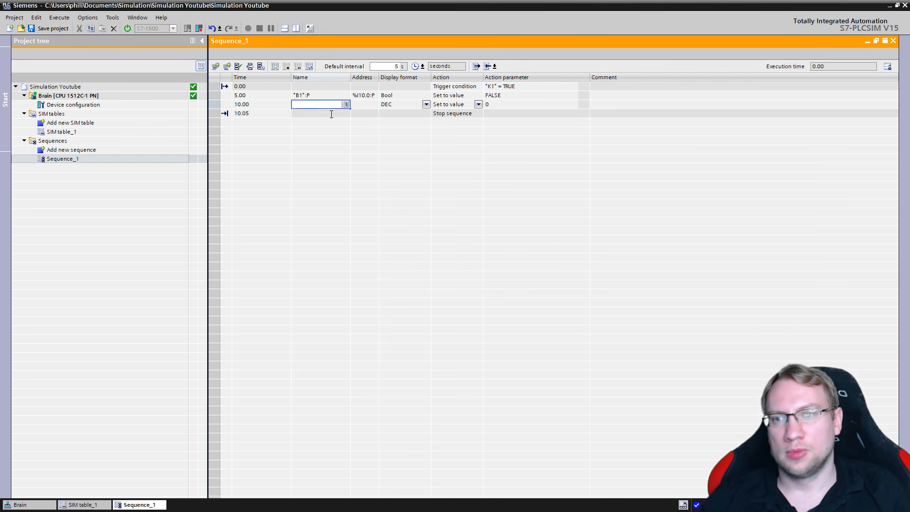
left_click(308, 126)
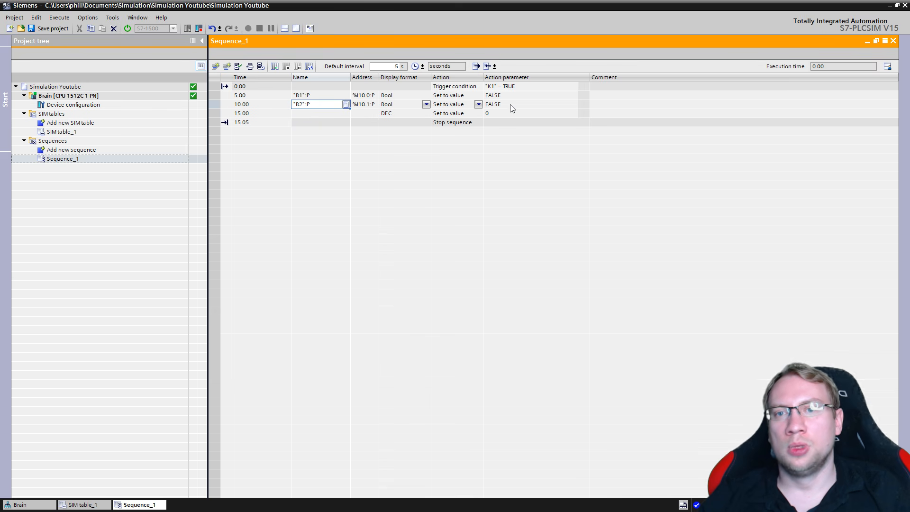
- Set the action parameter of the "B2":P entry at 10.00 s to TRUE
left_click(561, 107)
left_click(561, 106)
left_click_drag(562, 105, 469, 106)
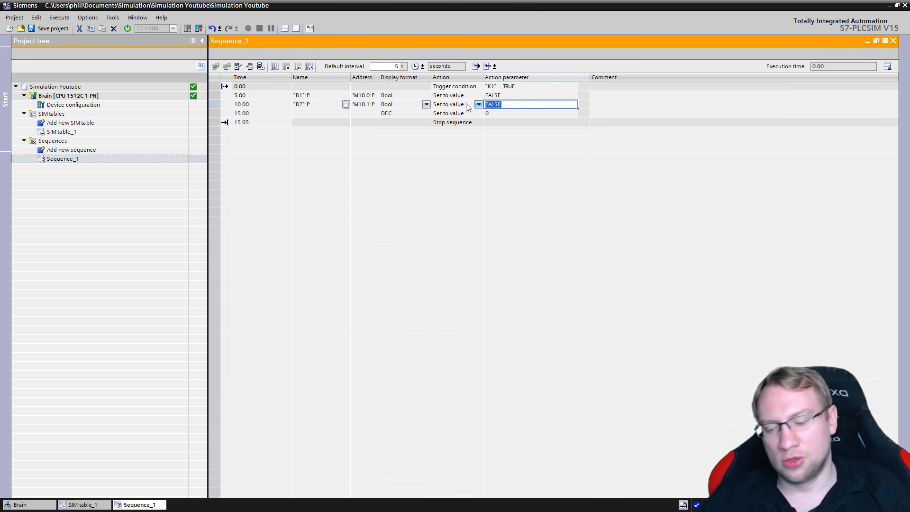
type("t")
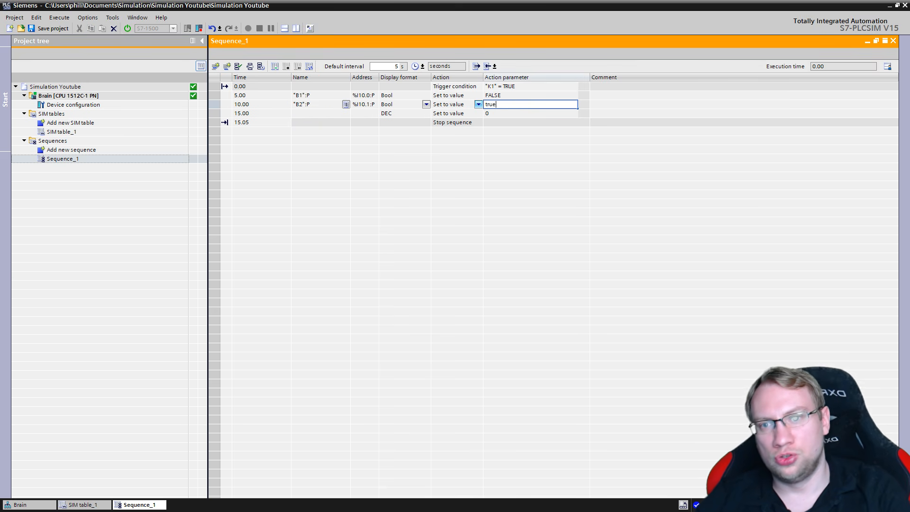
type("rue")
key("Return")
- Move the green circle past the 1M1 stopper in PowerPoint, and assign "B2":P to the 15.00 s entry in Sequence_1
key("alt+Tab")
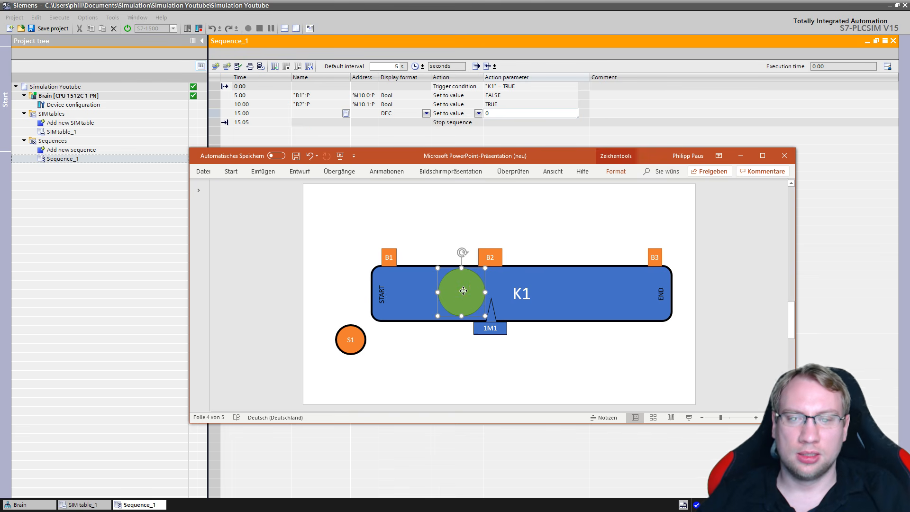
left_click_drag(463, 290, 538, 291)
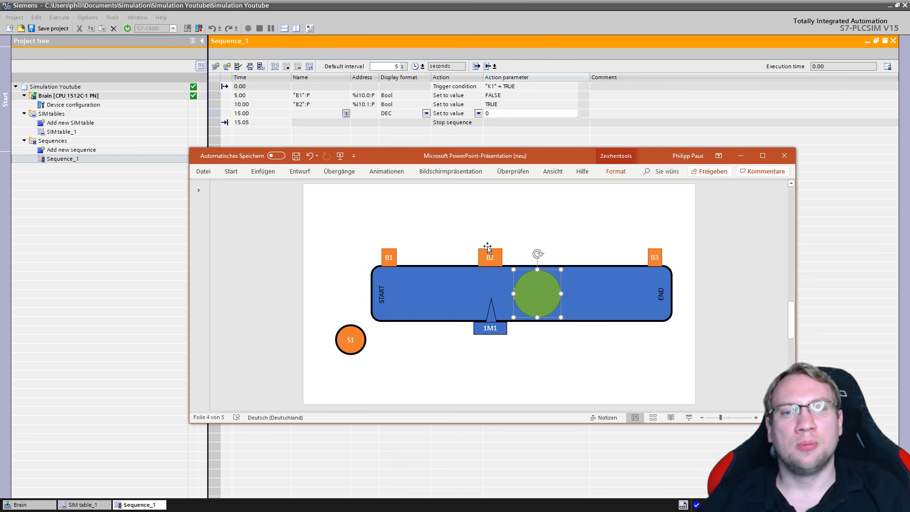
left_click(291, 114)
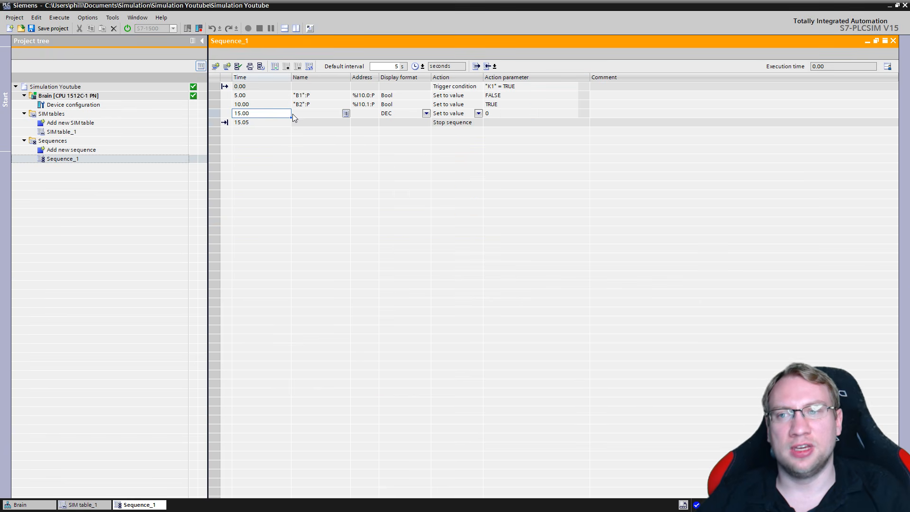
left_click(347, 113)
left_click(308, 136)
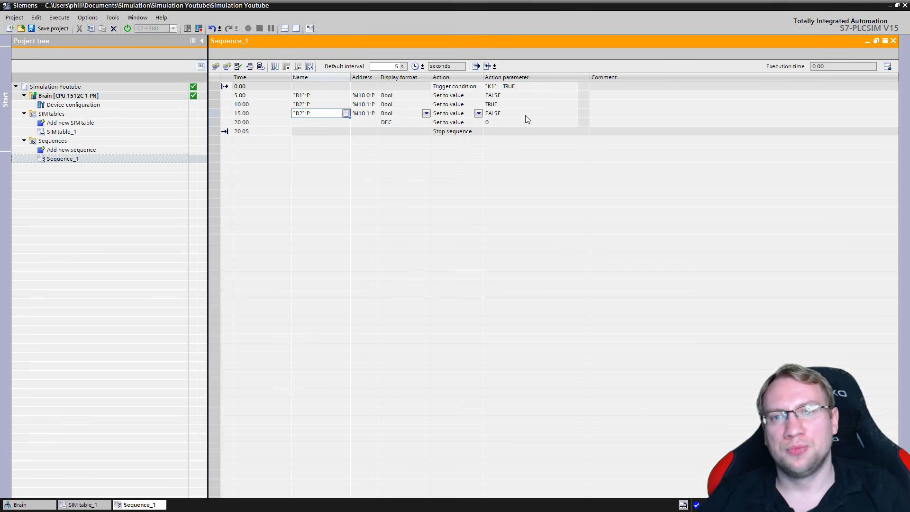
left_click(526, 116)
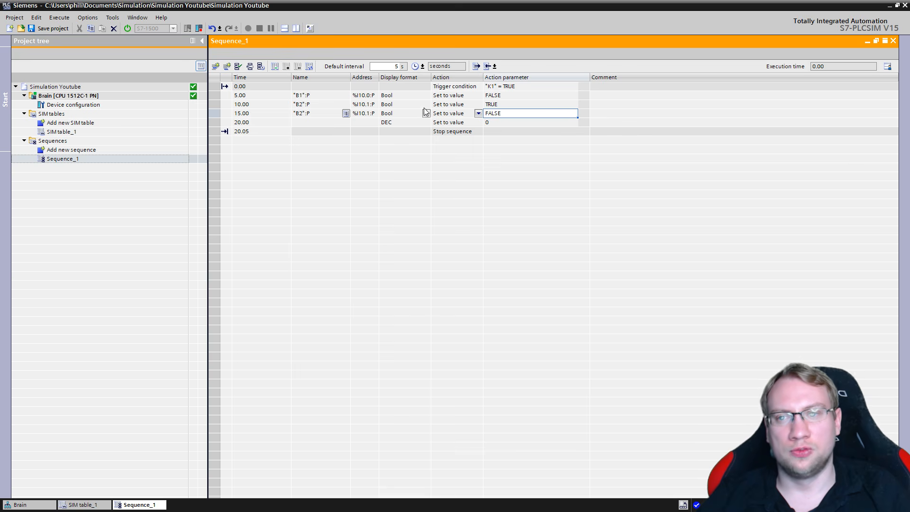
- Move the green circle to the conveyor's END below B3 in PowerPoint, and assign "B3":P to the 20.00 s entry in Sequence_1
key("alt+Tab")
left_click_drag(533, 295, 646, 294)
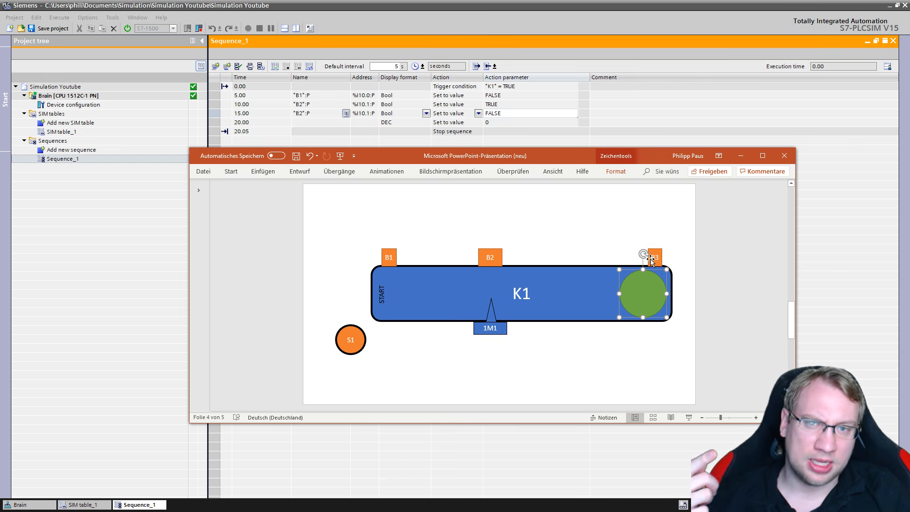
left_click(322, 122)
left_click(346, 123)
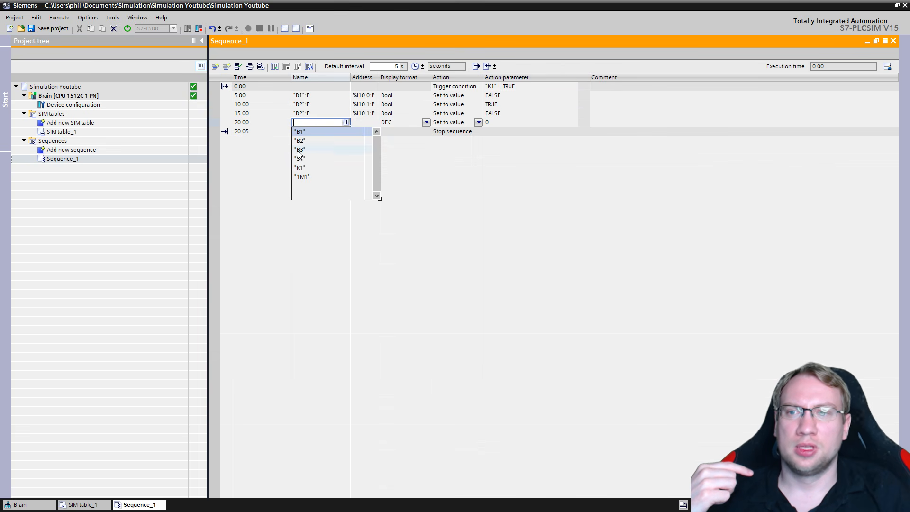
left_click(306, 150)
left_click(518, 124)
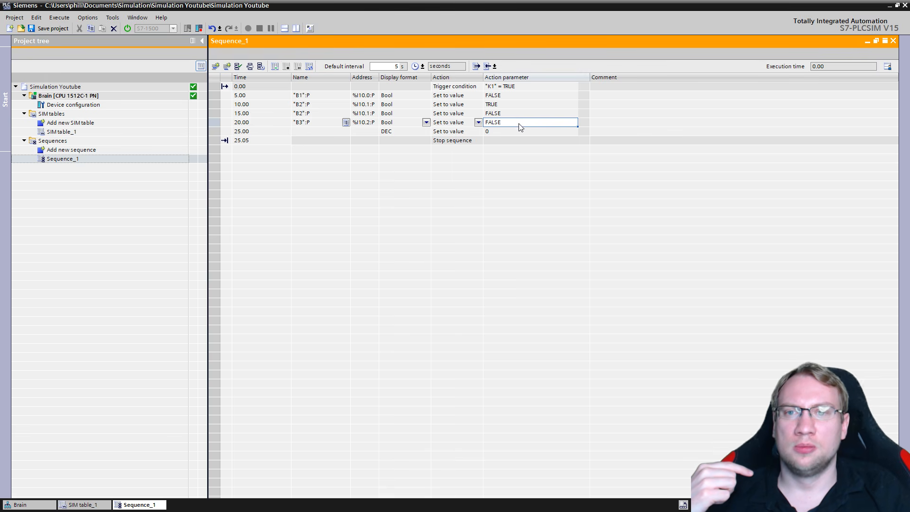
- Save the simulation project and set Sequence_1 to repeat at its end
left_click(214, 131)
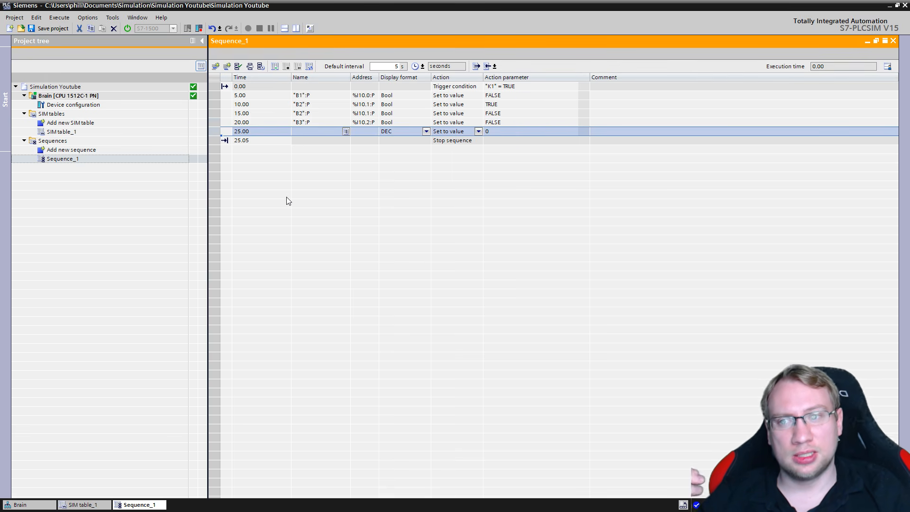
left_click(56, 29)
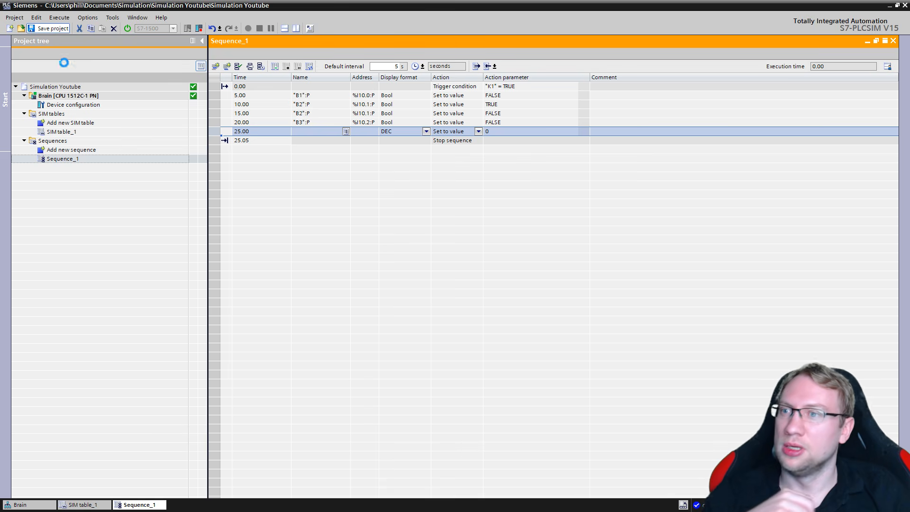
left_click(308, 68)
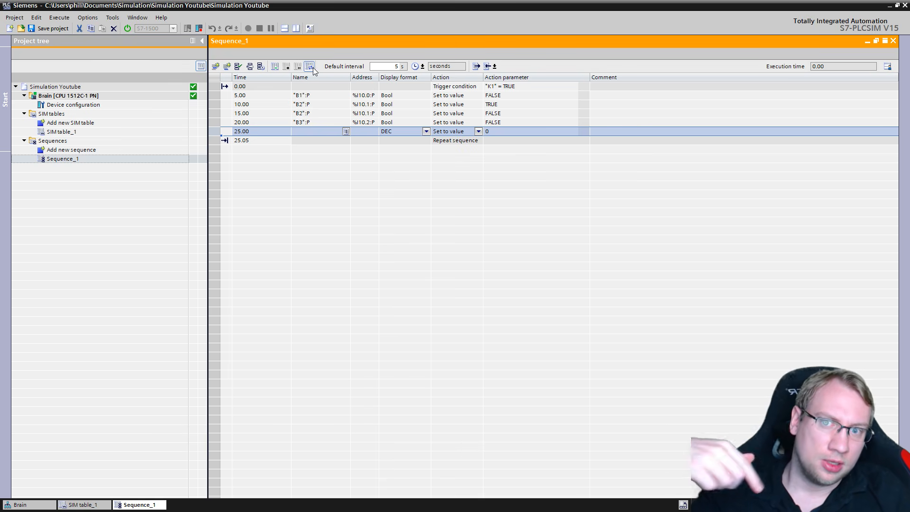
left_click(476, 89)
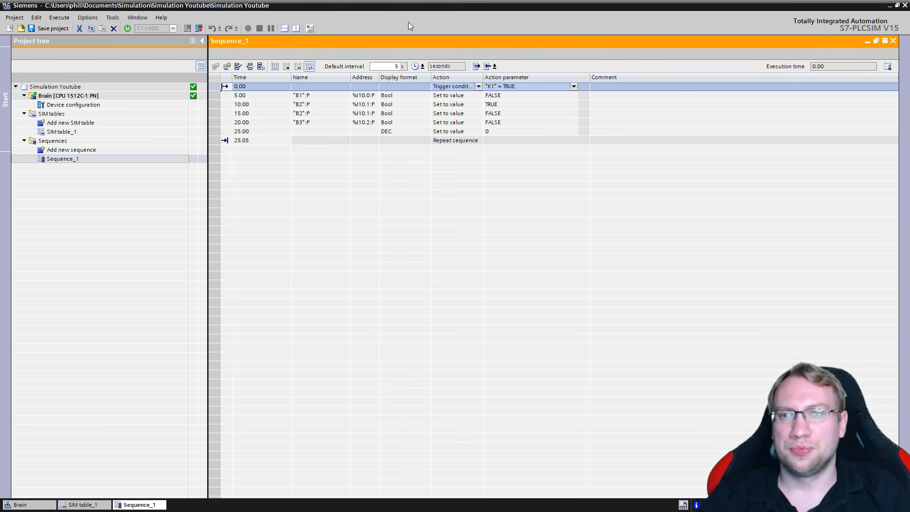
- Start Sequence_1 and select its "K1" = TRUE trigger condition
left_click_drag(406, 5, 346, 1)
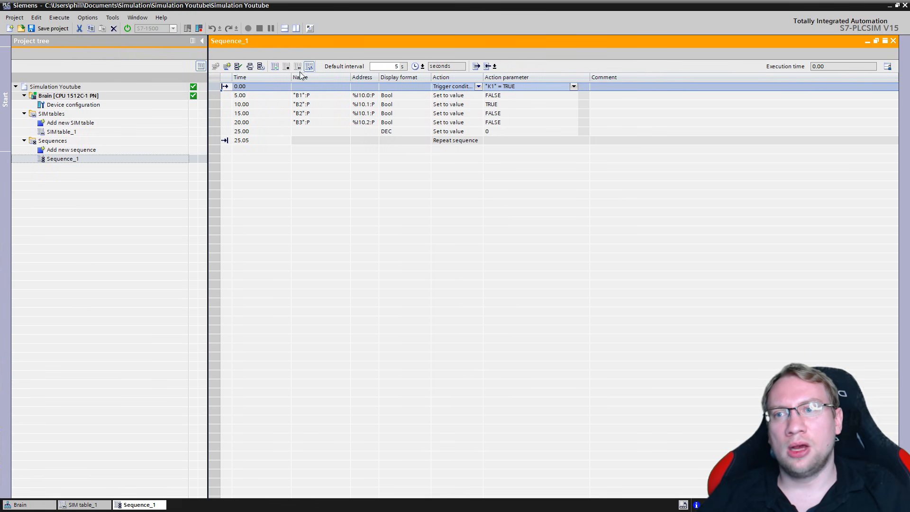
left_click(275, 69)
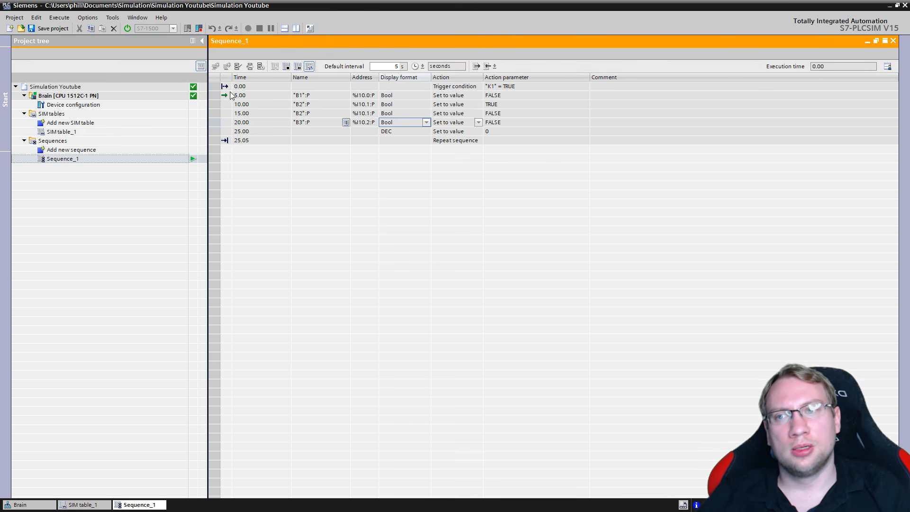
left_click(505, 89)
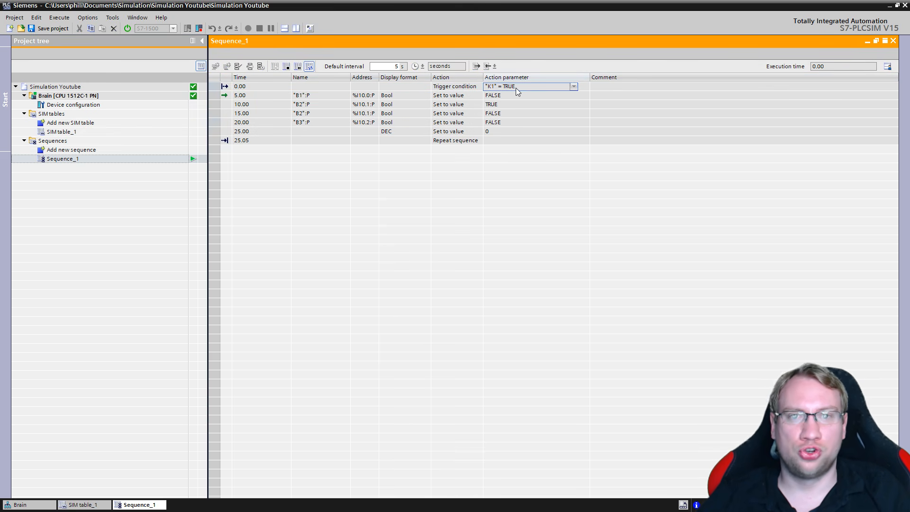
- Shrink the PLCSIM window, bring the PowerPoint sketch forward and move the green circle back to the conveyor's START below B1
left_click_drag(594, 5, 489, 231)
left_click_drag(545, 155, 478, 93)
left_click(229, 94)
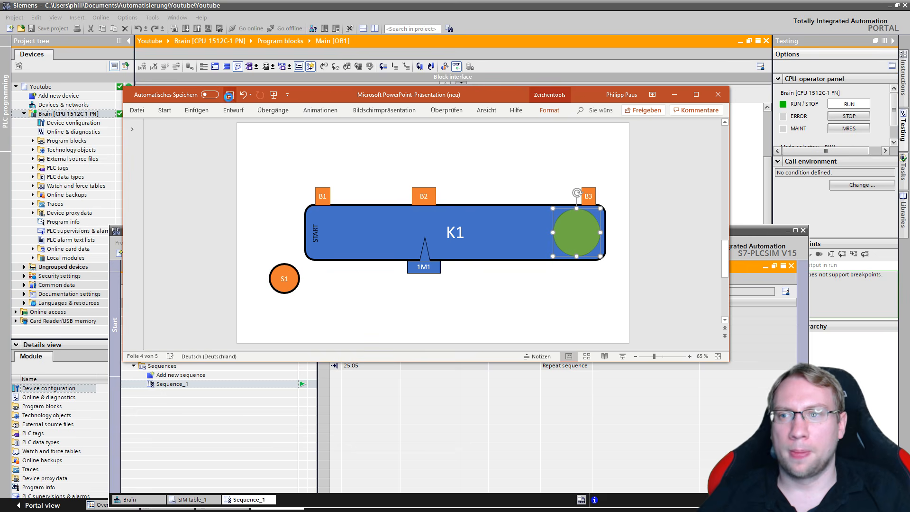
left_click_drag(559, 241, 336, 235)
left_click_drag(358, 161, 304, 291)
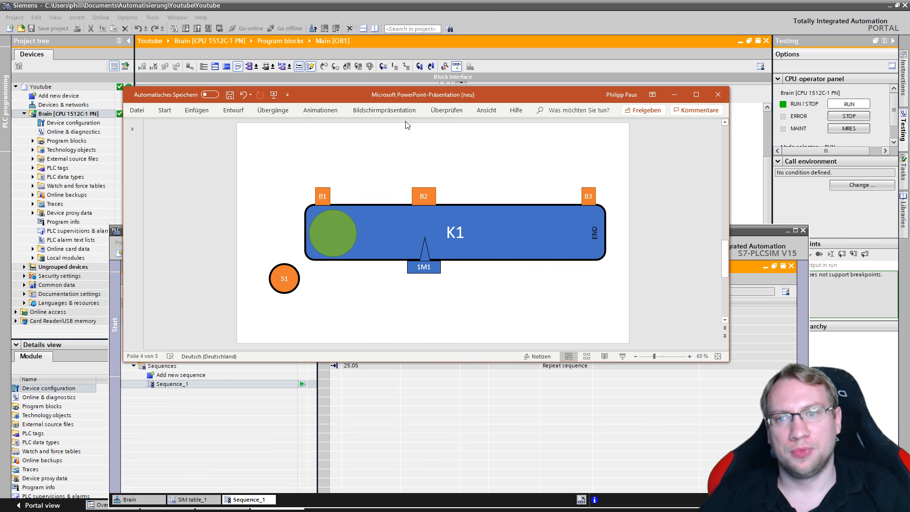
- Move the PowerPoint and PLCSIM windows off the Main [OB1] networks in TIA Portal and select the "B1" contact in the first network
left_click_drag(412, 98, 0, 125)
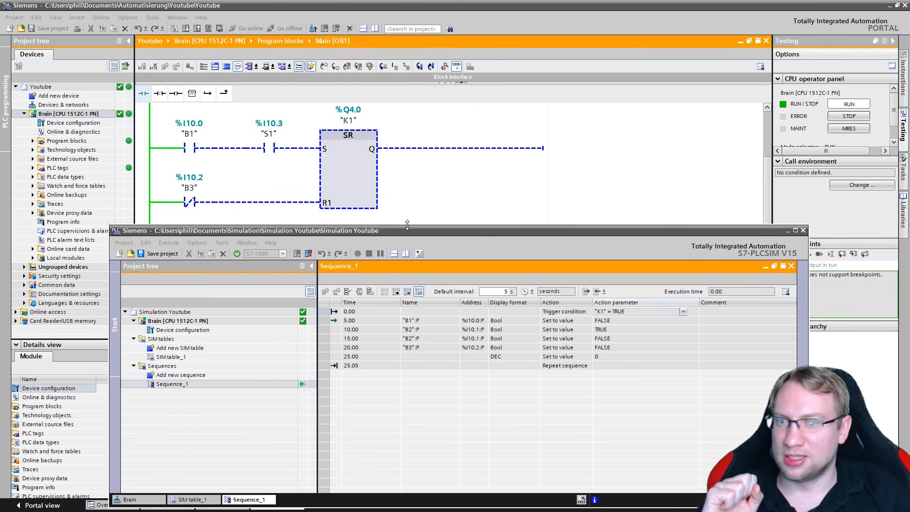
left_click_drag(402, 231, 392, 330)
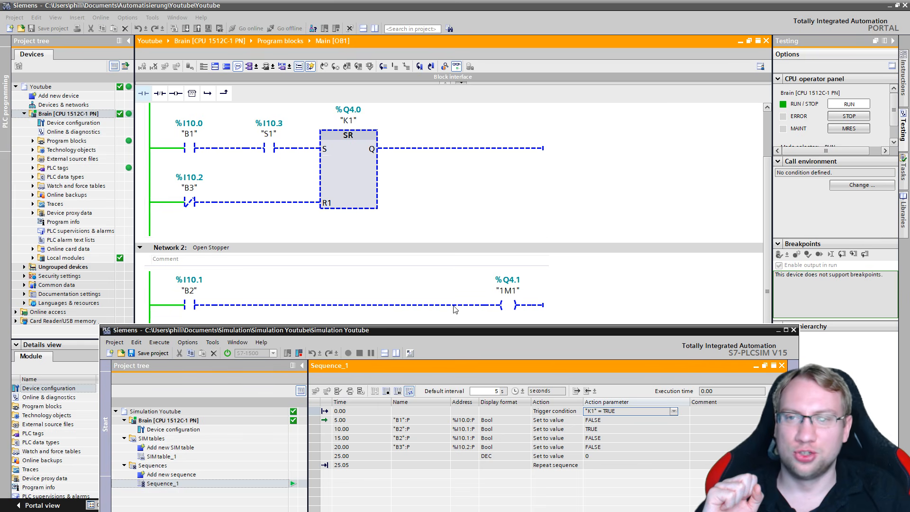
left_click(194, 151)
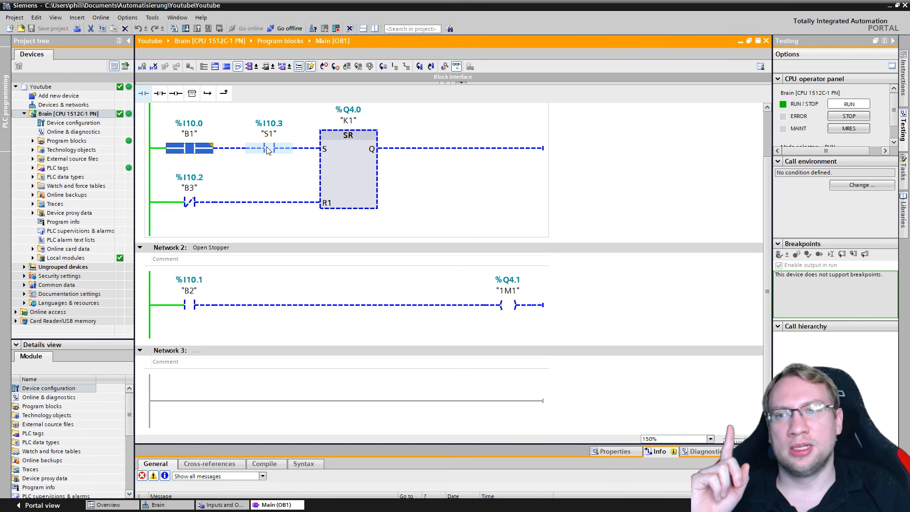
- Open SIM table_1 in PLCSIM as a floating, narrower window and place it beside the ladder networks and Sequence_1
key("alt+Tab")
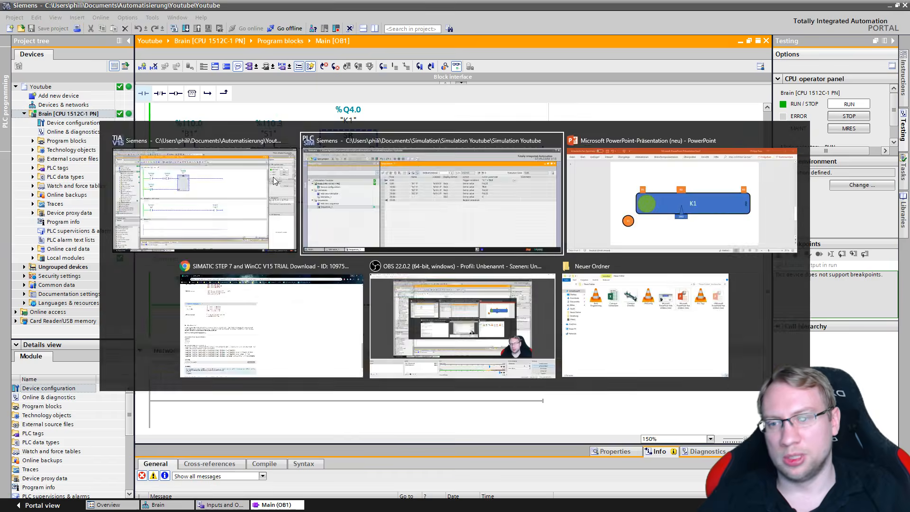
left_click(350, 428)
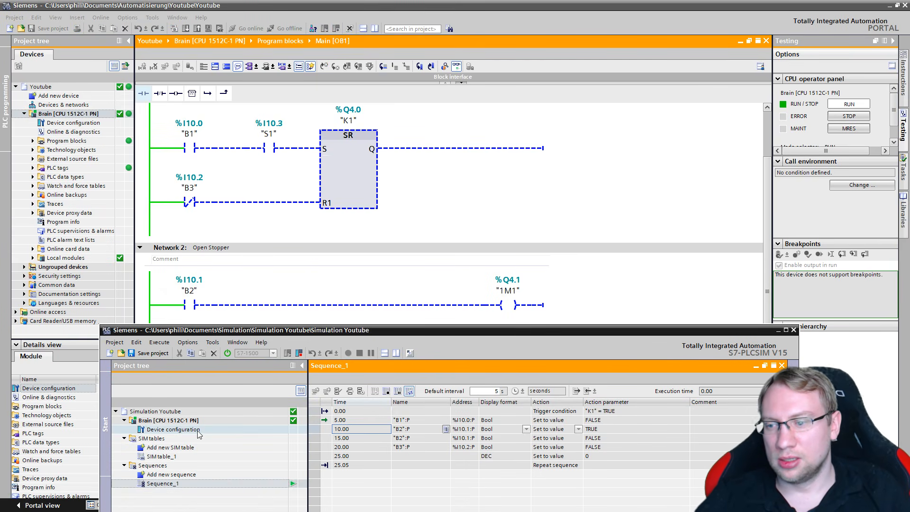
double_click(164, 455)
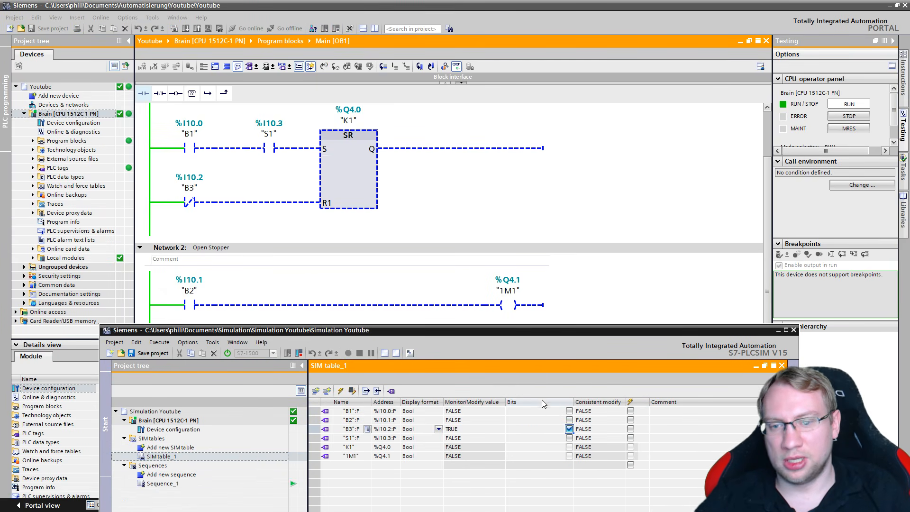
left_click(764, 366)
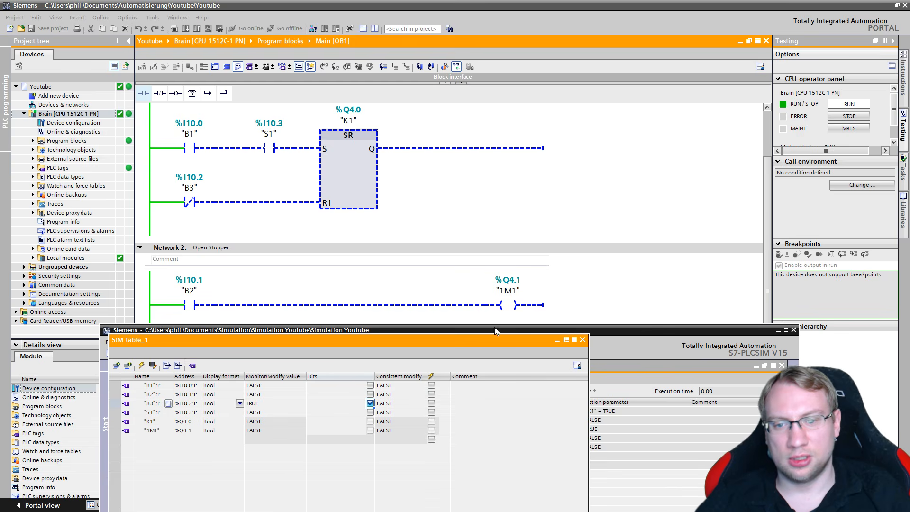
left_click_drag(484, 336, 774, 142)
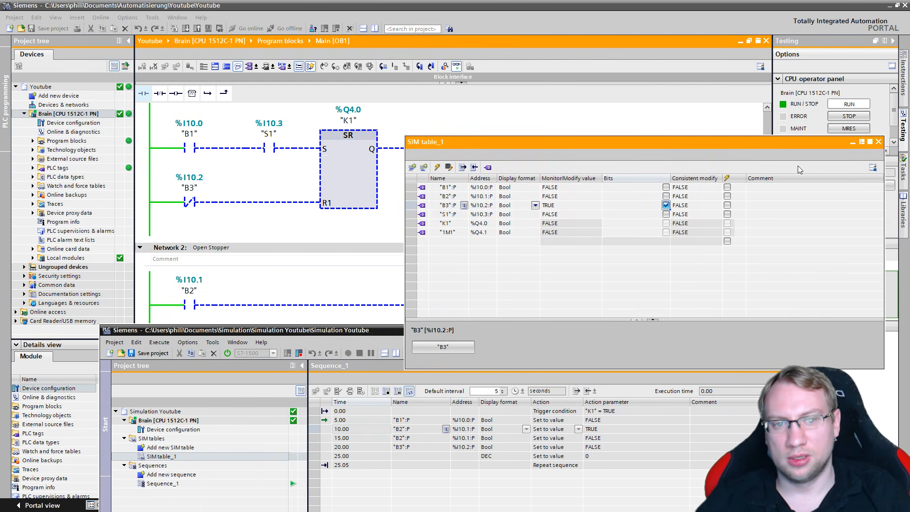
left_click_drag(880, 230, 741, 230)
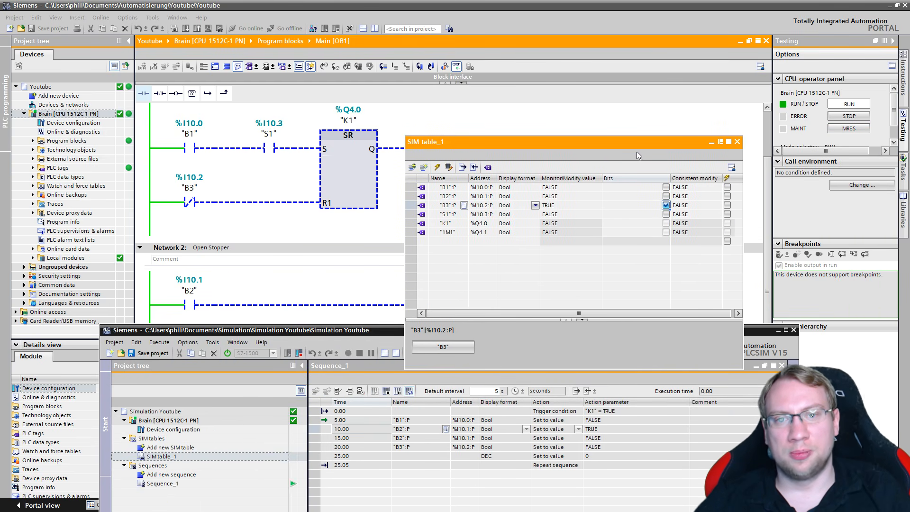
left_click_drag(635, 151, 751, 145)
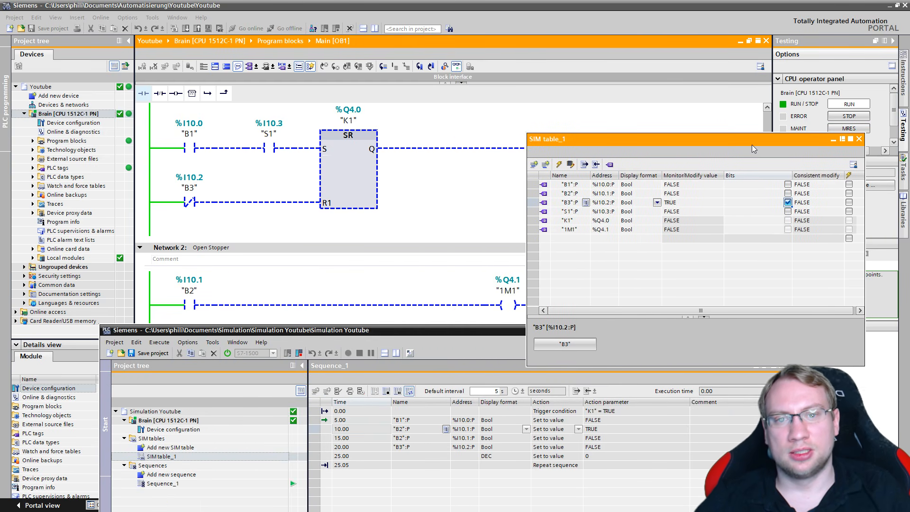
- Set "B1":P to TRUE in SIM table_1
left_click(531, 185)
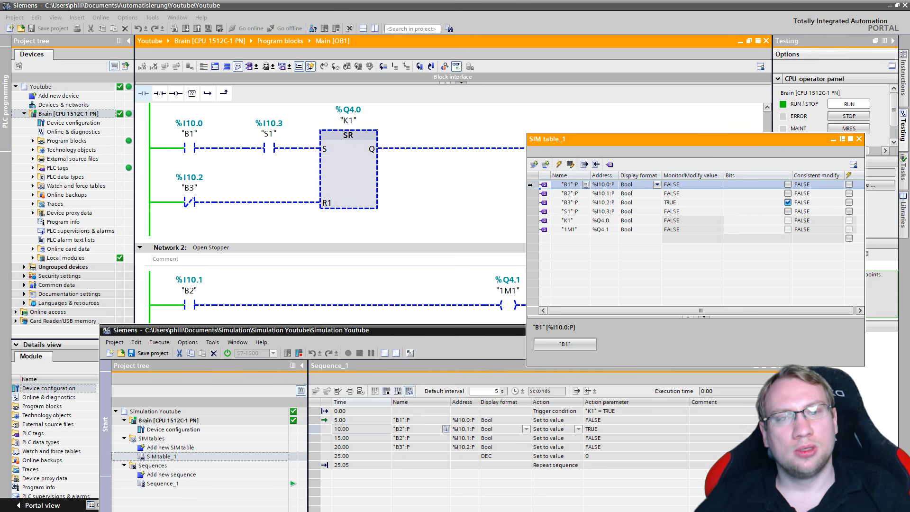
left_click(787, 184)
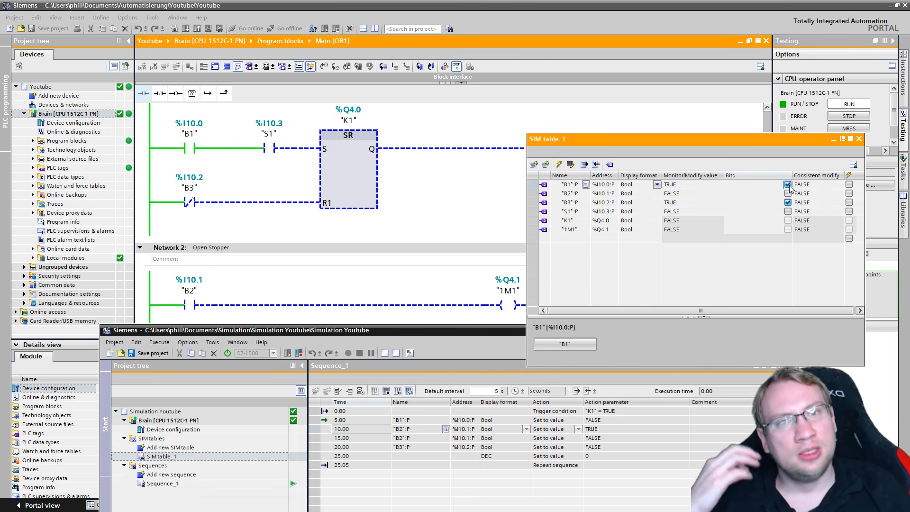
- Switch to the PowerPoint sketch and move the green circle from START to just before the 1M1 stopper
key("alt+Tab")
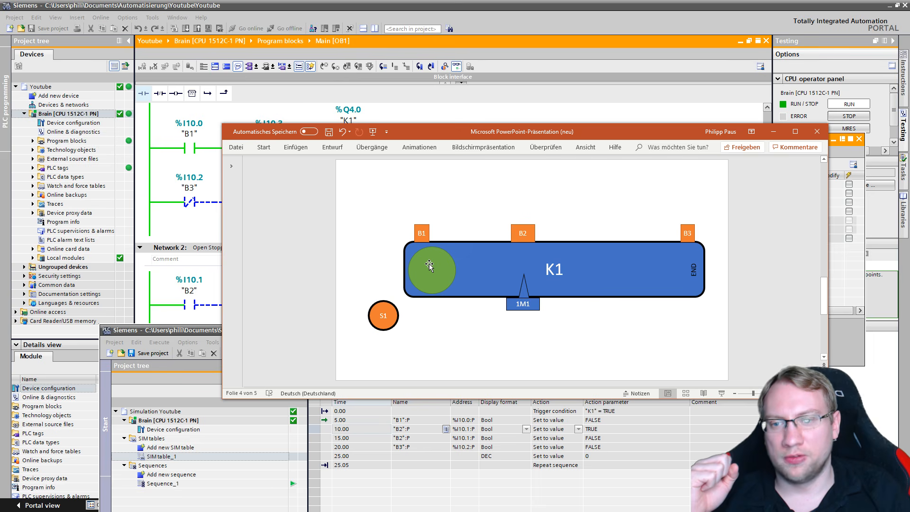
key("alt+Tab")
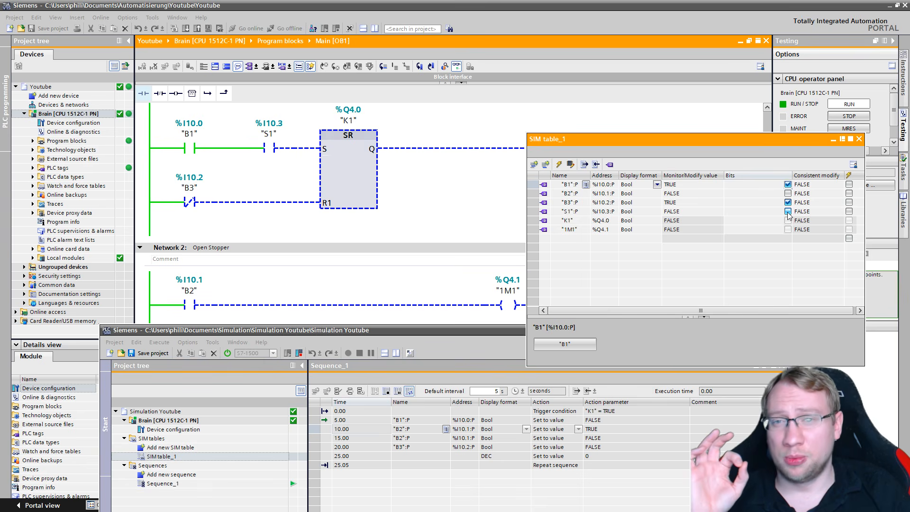
key("alt+Tab")
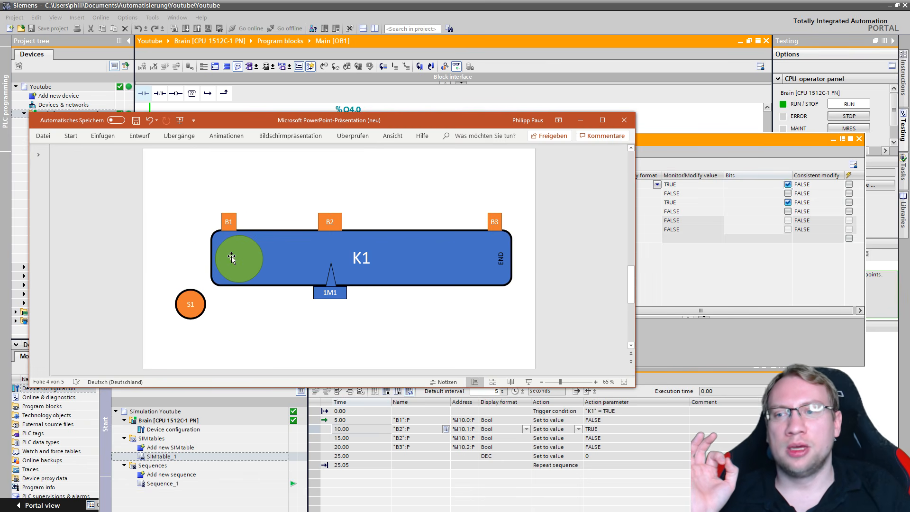
left_click_drag(233, 257, 295, 251)
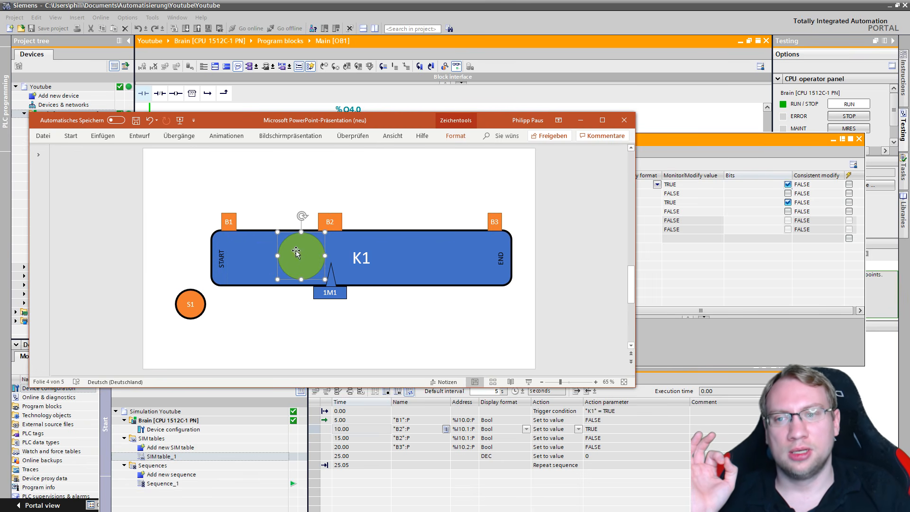
- Reposition the PowerPoint window and move the green circle past the 1M1 stopper to END below B3 and off the conveyor
left_click_drag(378, 123, 667, 251)
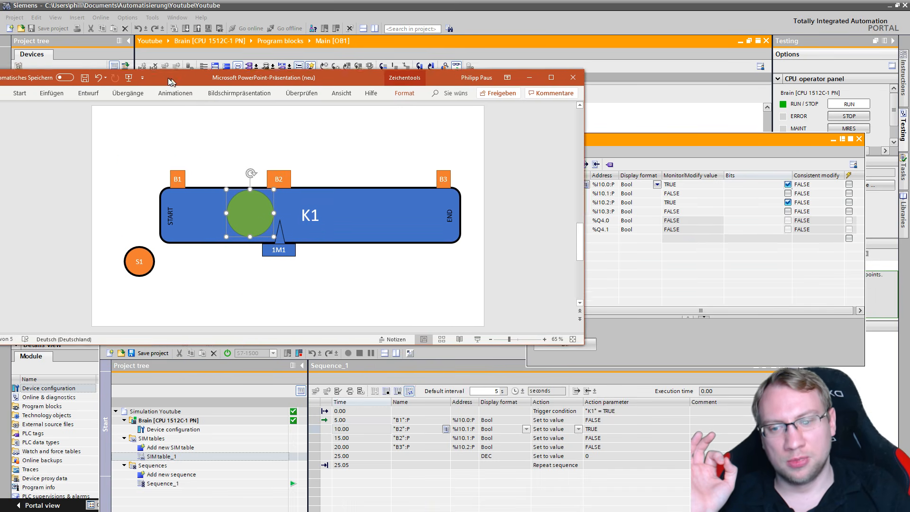
left_click(356, 430)
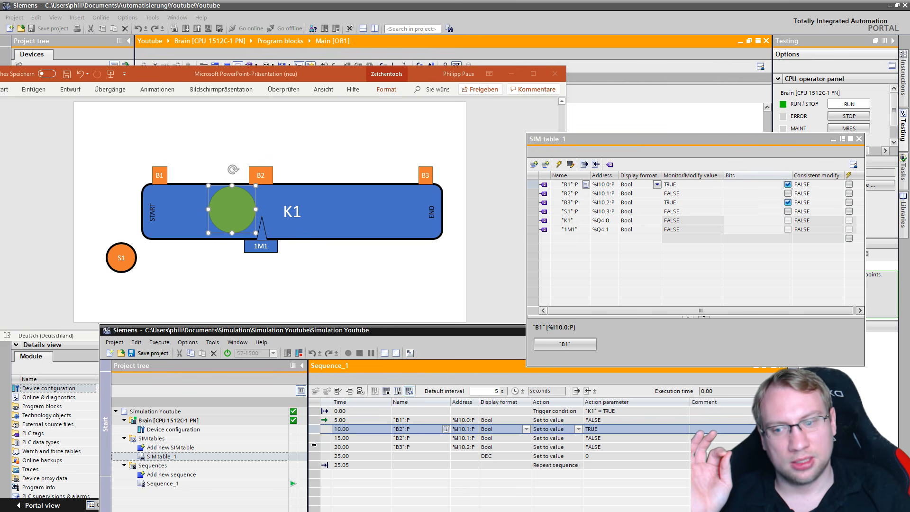
left_click(240, 219)
left_click_drag(232, 208, 302, 207)
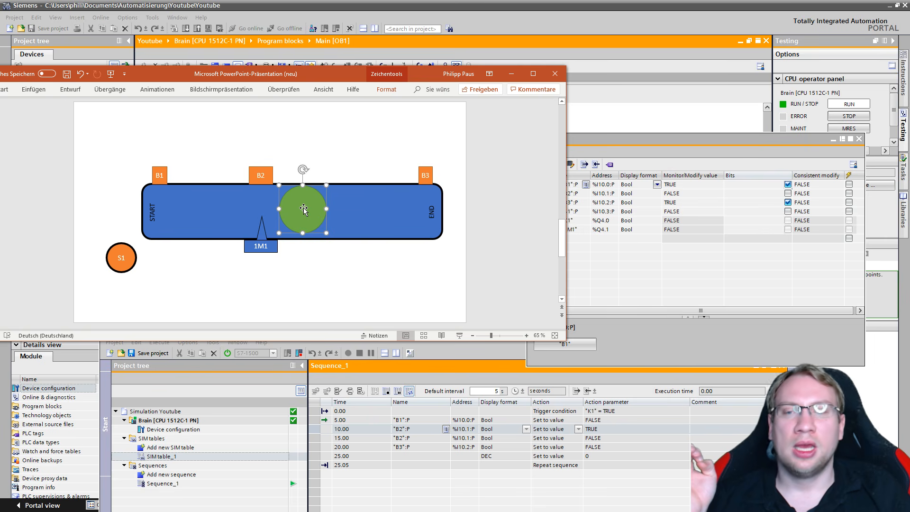
left_click_drag(303, 210, 418, 213)
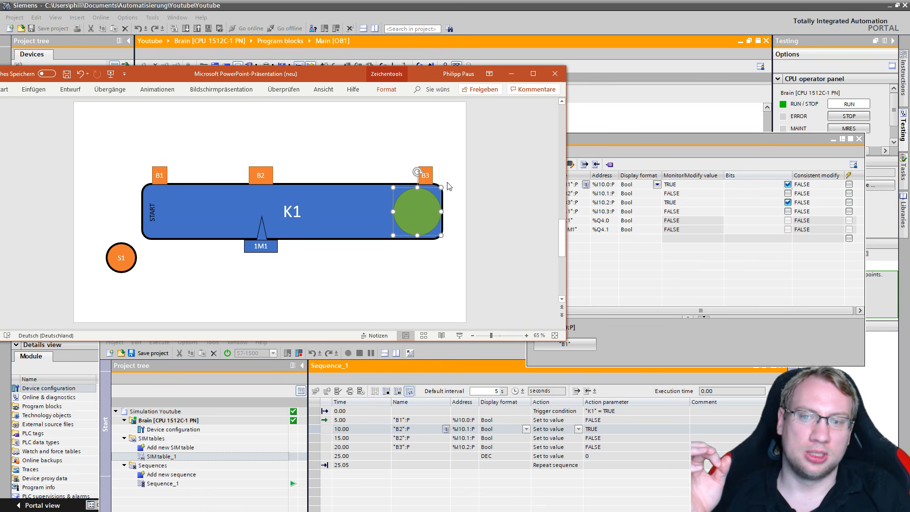
left_click_drag(416, 217, 442, 129)
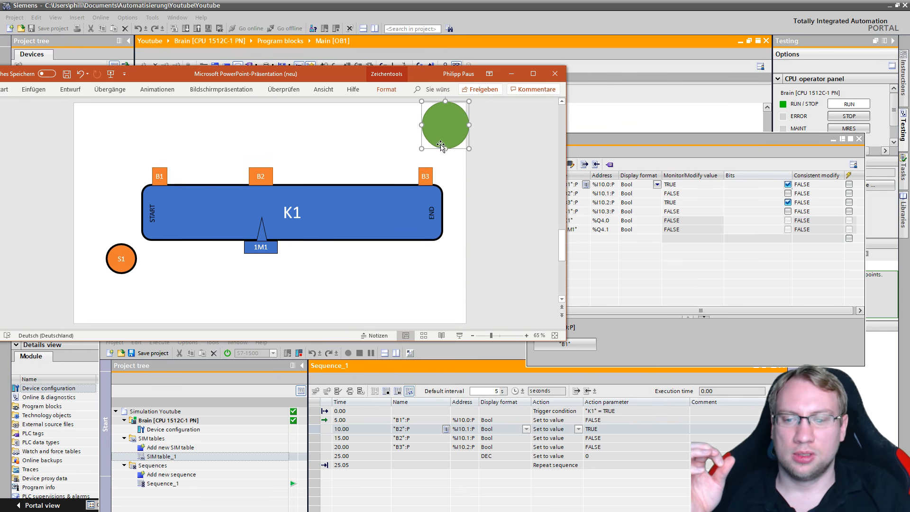
- Fill the 25.00 s row of Sequence_1 with "B3":P and set its action parameter to TRUE
left_click(314, 456)
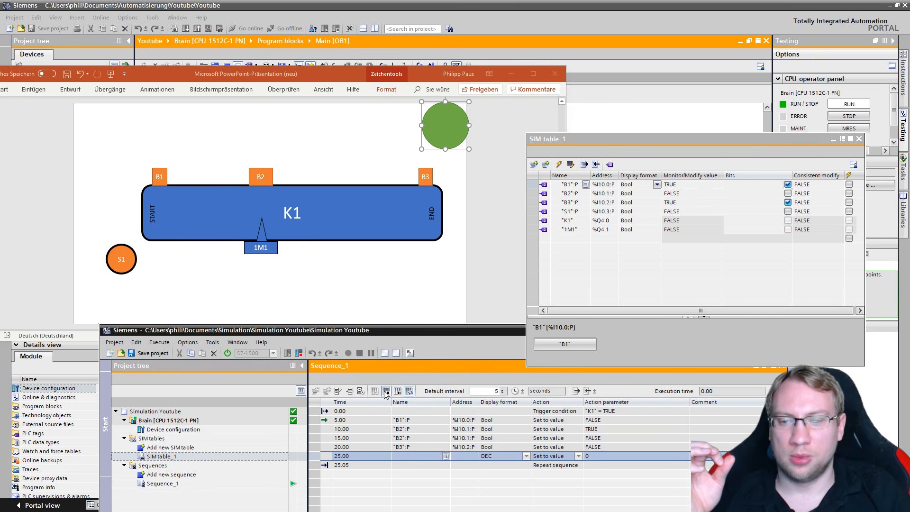
left_click(446, 455)
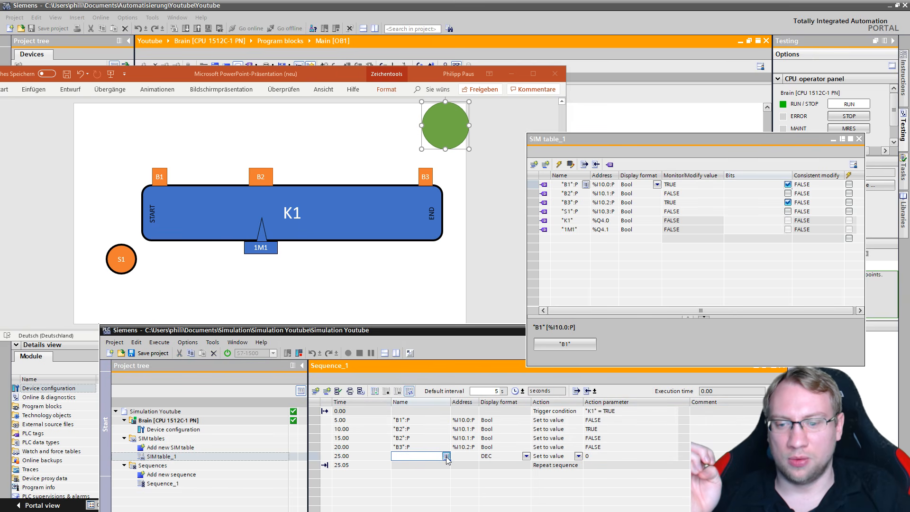
left_click(445, 455)
left_click(409, 403)
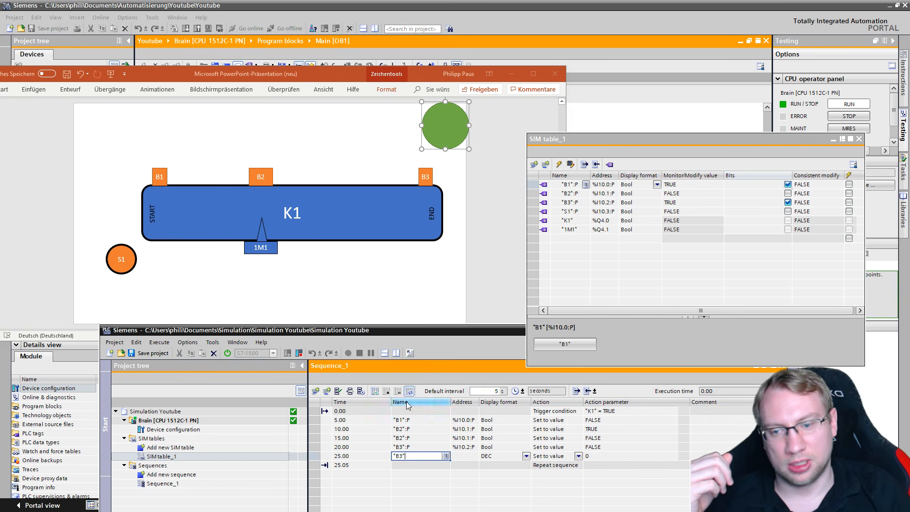
left_click(619, 456)
type("1")
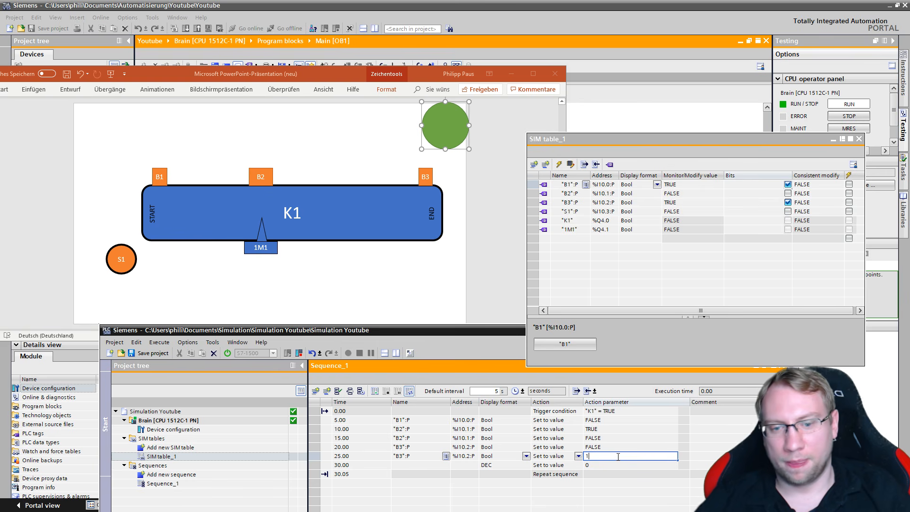
key("Return")
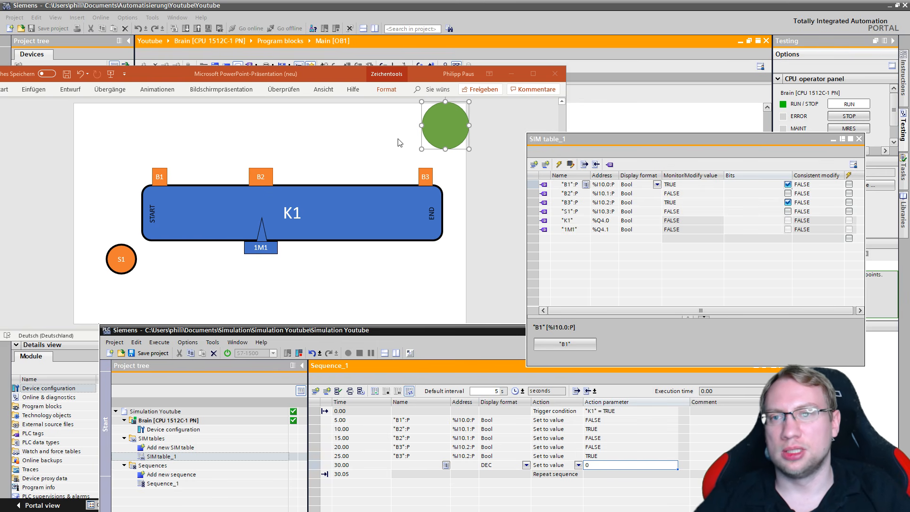
- Minimize the PowerPoint sketch to uncover the Main [OB1] ladder networks and return to PLCSIM
left_click(400, 143)
left_click(511, 74)
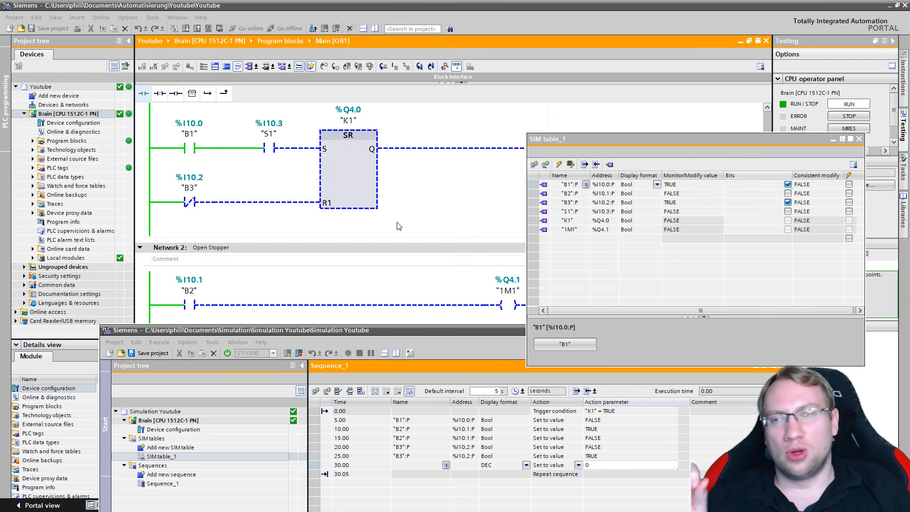
left_click(416, 207)
key("alt+Tab")
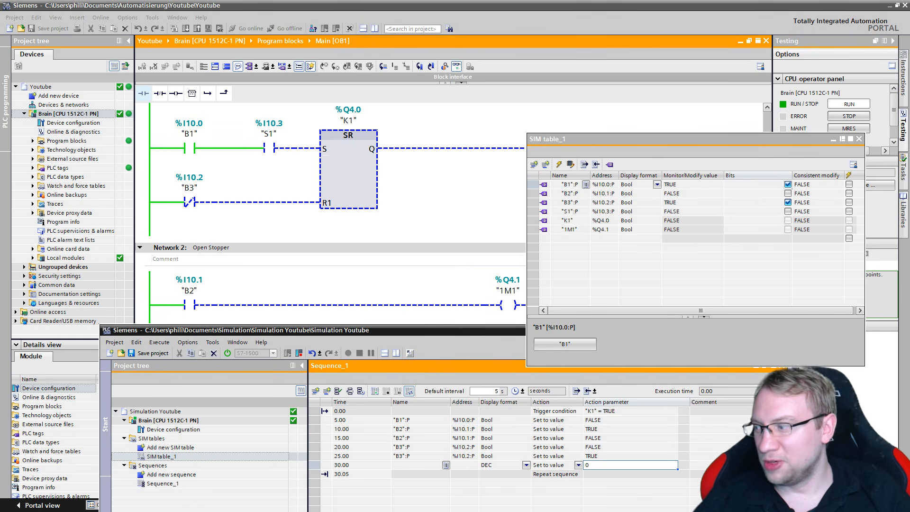
- Start Sequence_1 and trigger it by switching "S1":P to TRUE and back to FALSE in SIM table_1
left_click(701, 293)
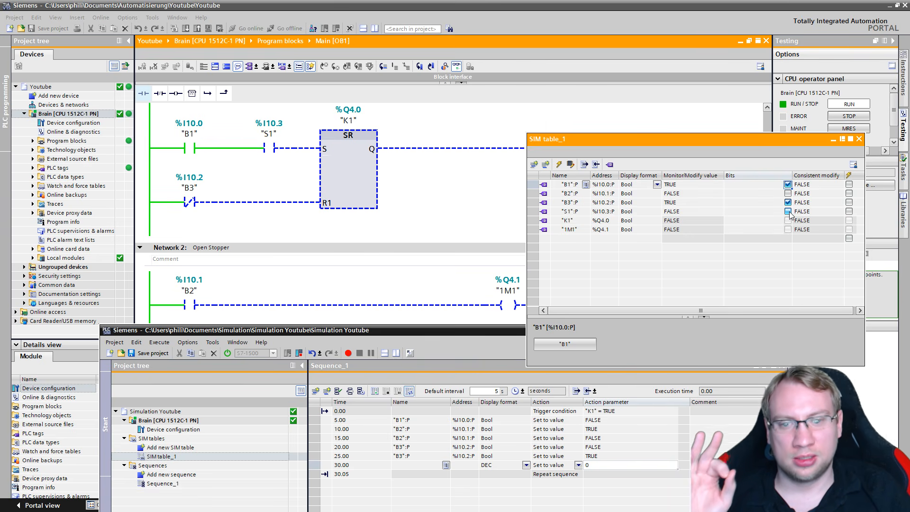
left_click(505, 430)
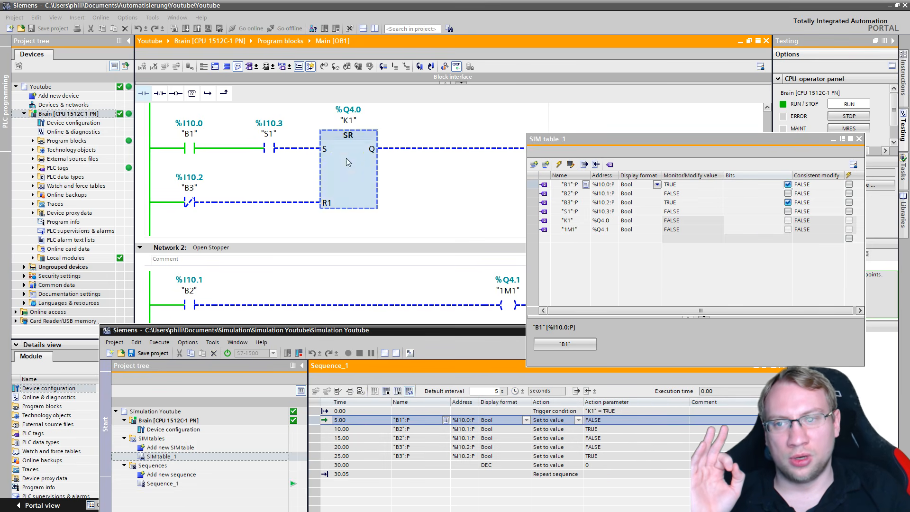
left_click(787, 211)
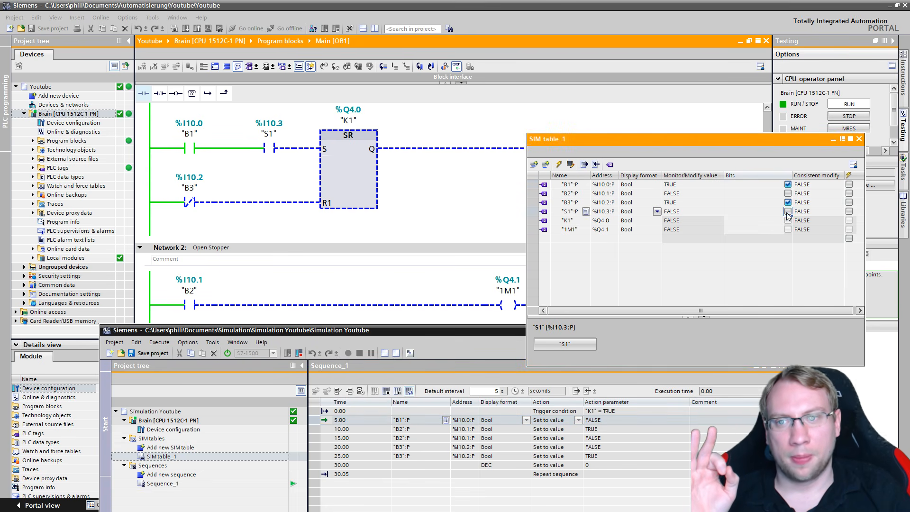
left_click(787, 212)
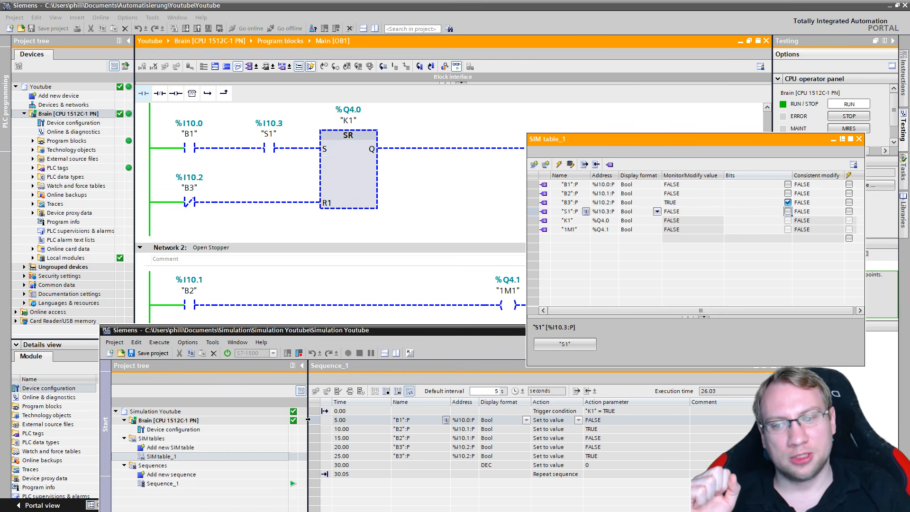
- Bring up a narrower PowerPoint sketch beside the ladder networks and move SIM table_1 off the main screen
left_click_drag(313, 459, 315, 418)
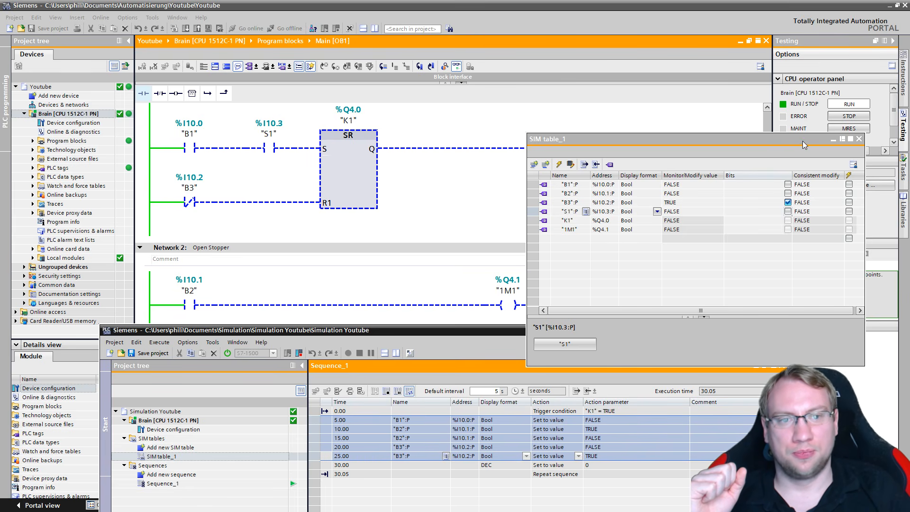
left_click_drag(803, 140, 349, 272)
left_click_drag(656, 143, 699, 74)
left_click_drag(838, 308, 690, 308)
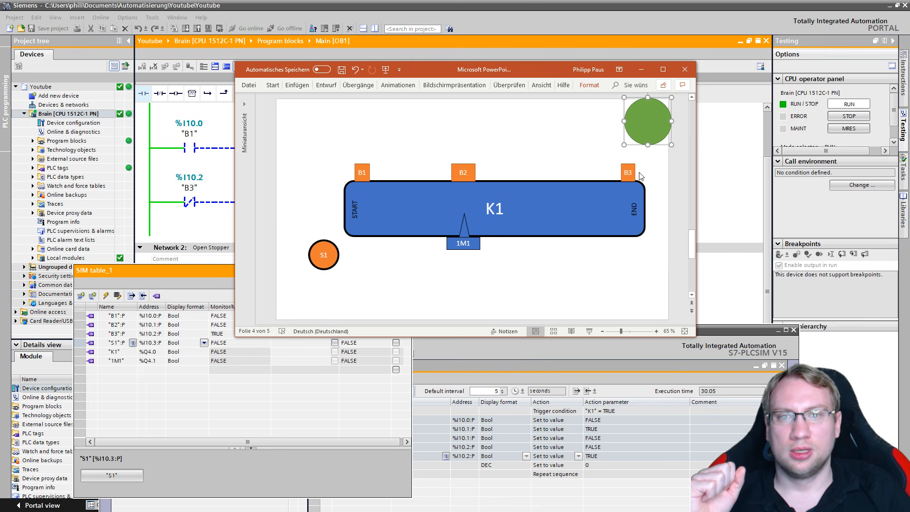
left_click_drag(533, 73, 715, 64)
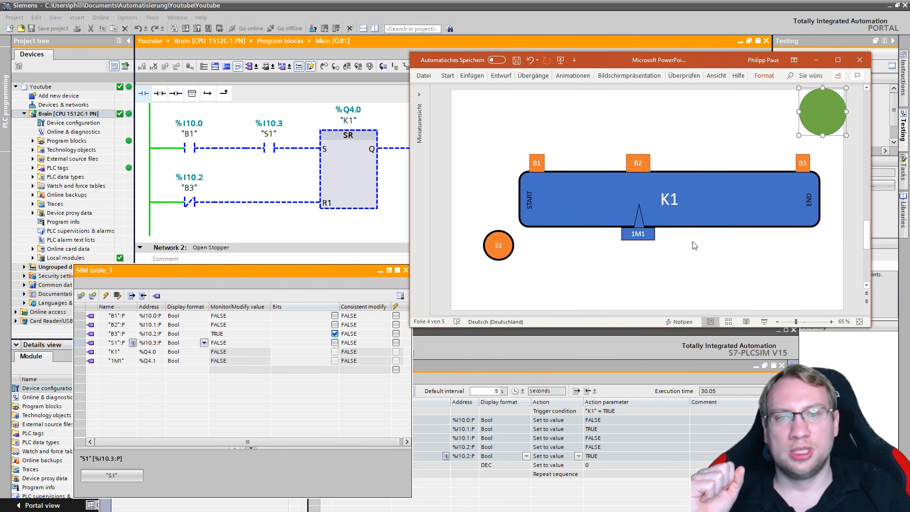
left_click_drag(317, 272, 0, 208)
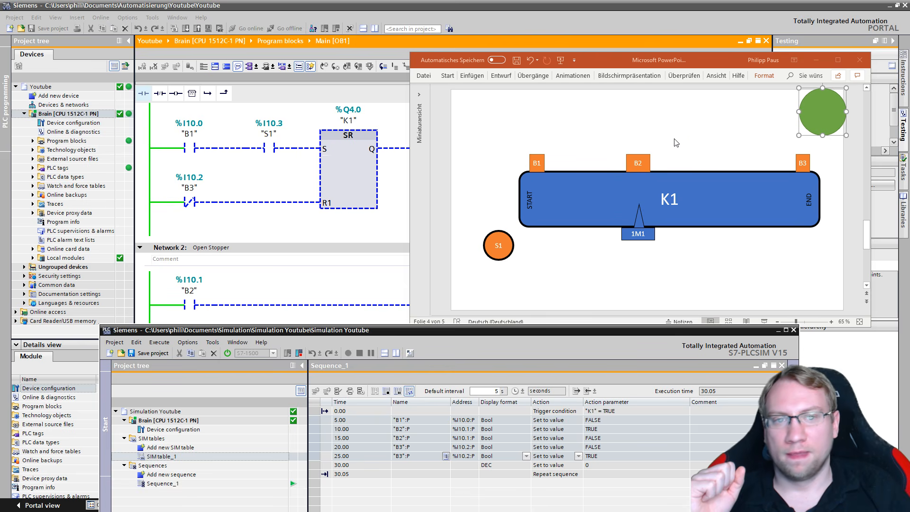
- Place the green circle at START, trigger the sequence again with "S1":P, and advance the circle to the 1M1 stopper
left_click_drag(828, 110, 543, 194)
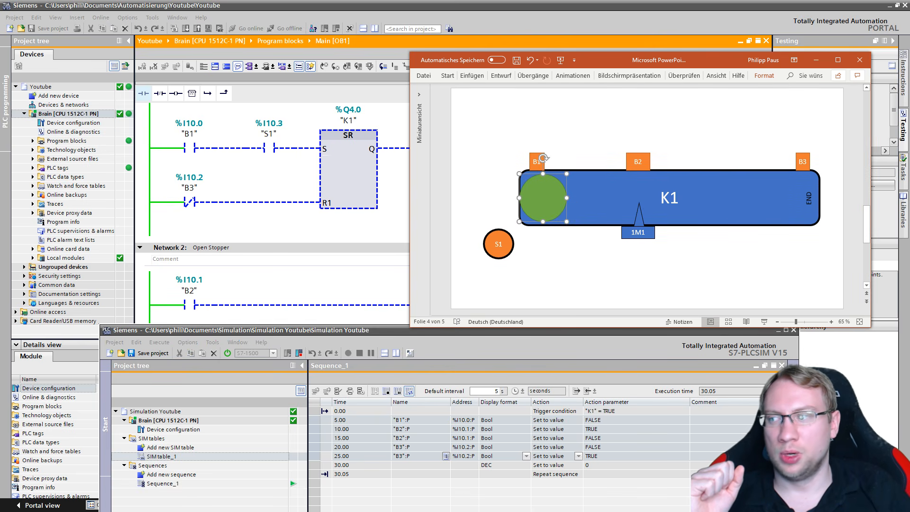
left_click(0, 220)
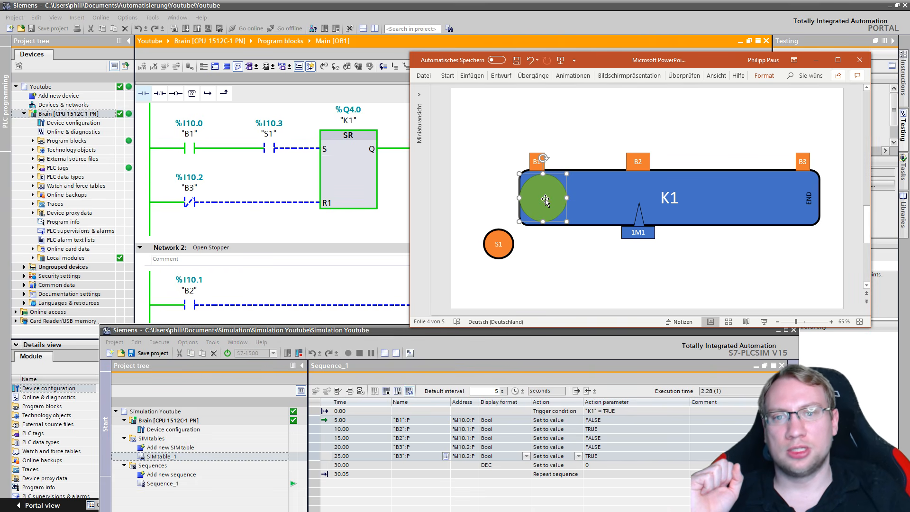
left_click_drag(567, 197, 616, 197)
left_click_drag(602, 65, 603, 21)
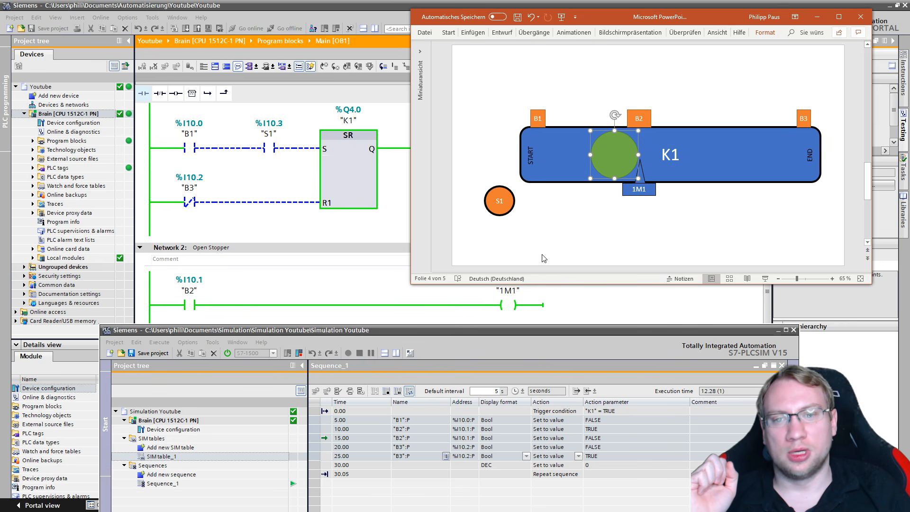
- Lower the 1M1 stopper box and its triangle together out of the conveyor in the sketch
left_click_drag(617, 153, 618, 154)
left_click_drag(669, 229, 609, 163)
key("Down")
key("Down")
key("Down")
key("Down")
key("Down")
key("Down")
key("Down")
key("Down")
key("Down")
- Move the green circle past the opened stopper and raise the 1M1 stopper back into the conveyor
left_click(665, 230)
key("Up")
key("Up")
key("Up")
key("Up")
key("Up")
key("Up")
key("Up")
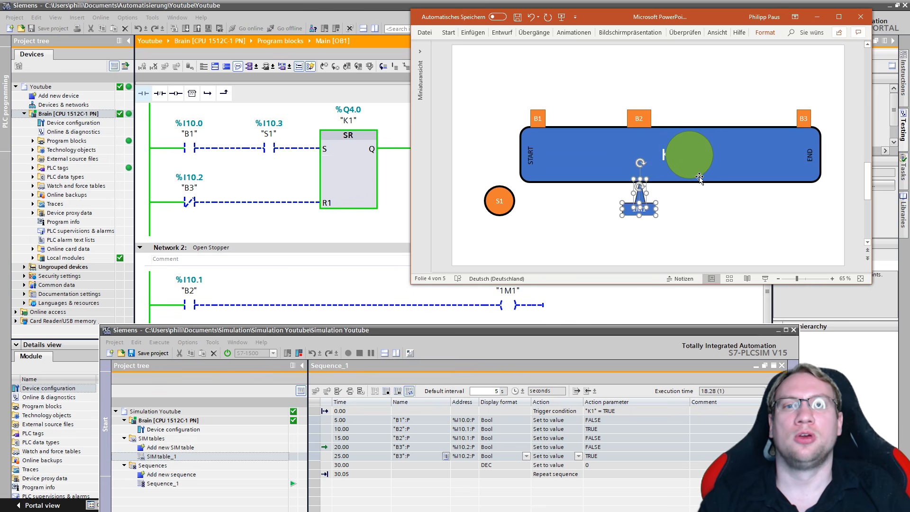
- Move the green circle to END below B3 and take it off the conveyor to below its END side
left_click_drag(684, 160, 789, 162)
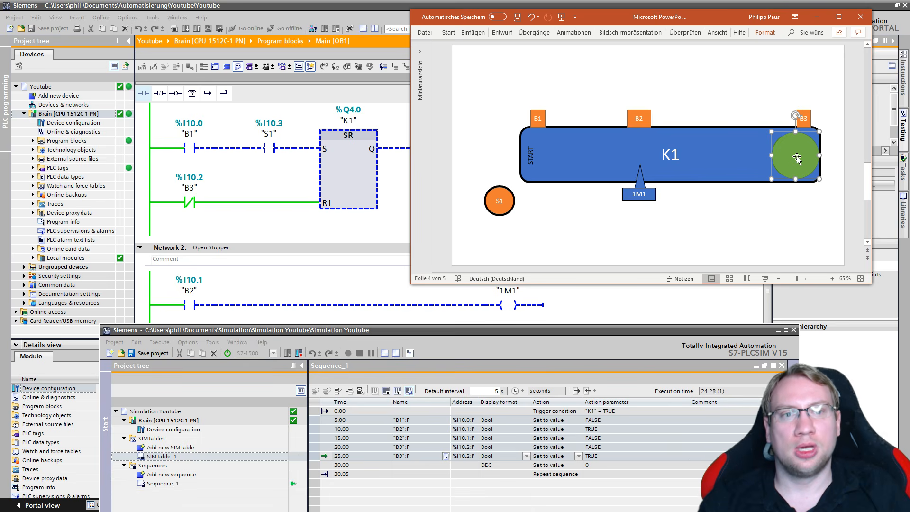
left_click_drag(796, 157, 788, 235)
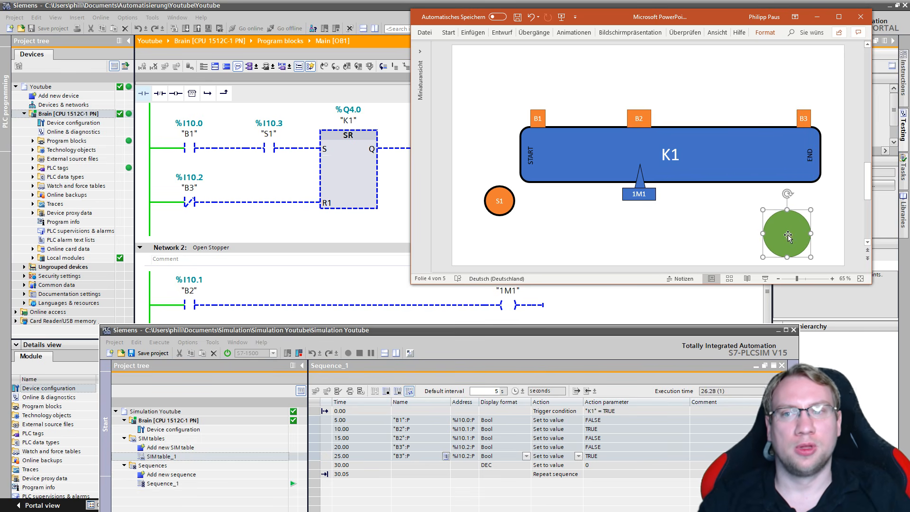
- Save the PowerPoint presentation and minimize its window
left_click(517, 17)
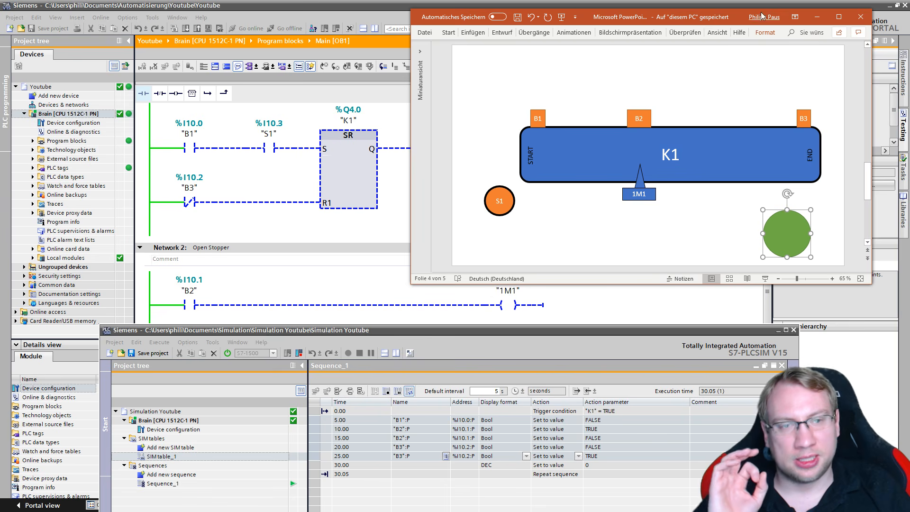
left_click(687, 81)
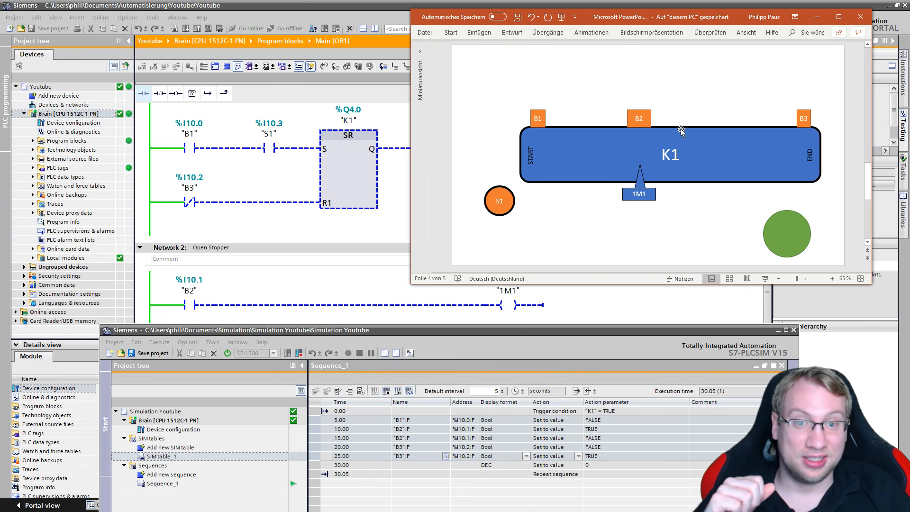
left_click(816, 17)
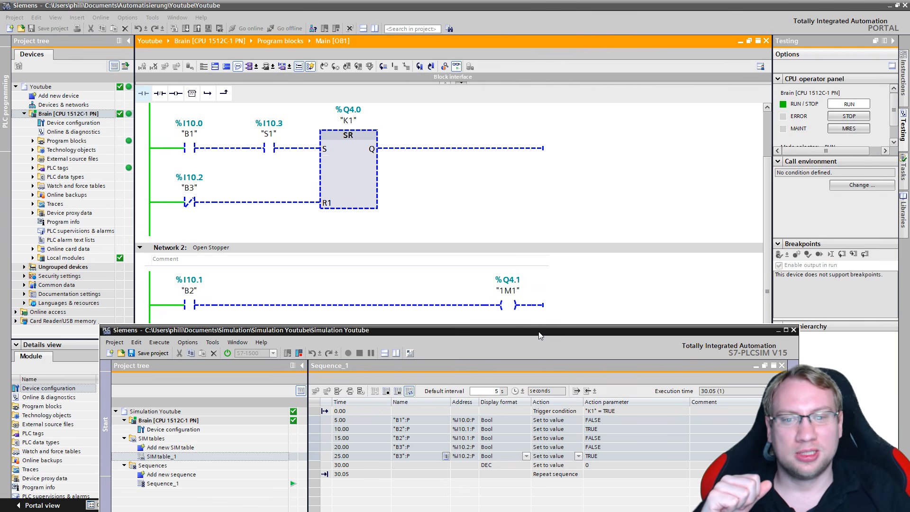
- Save the Simulation Youtube project in PLCSIM and reposition its window below the first ladder network
left_click_drag(538, 331, 579, 121)
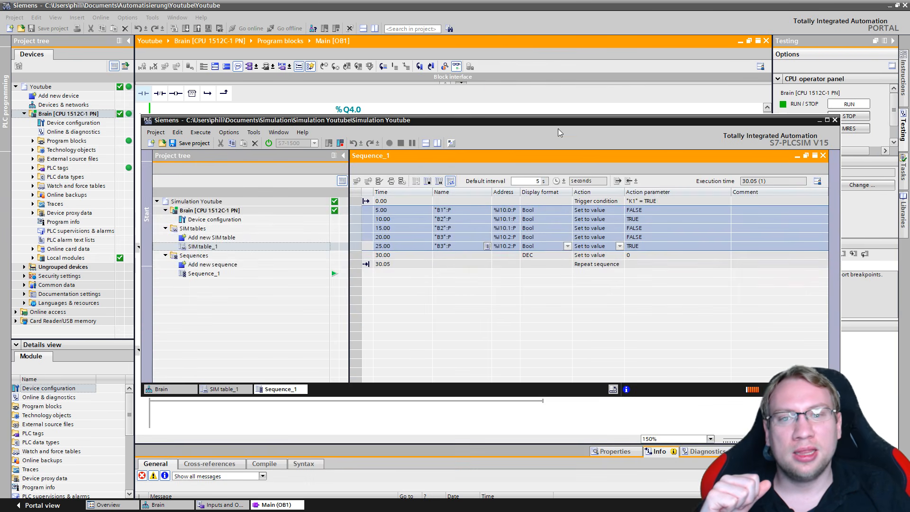
left_click(183, 143)
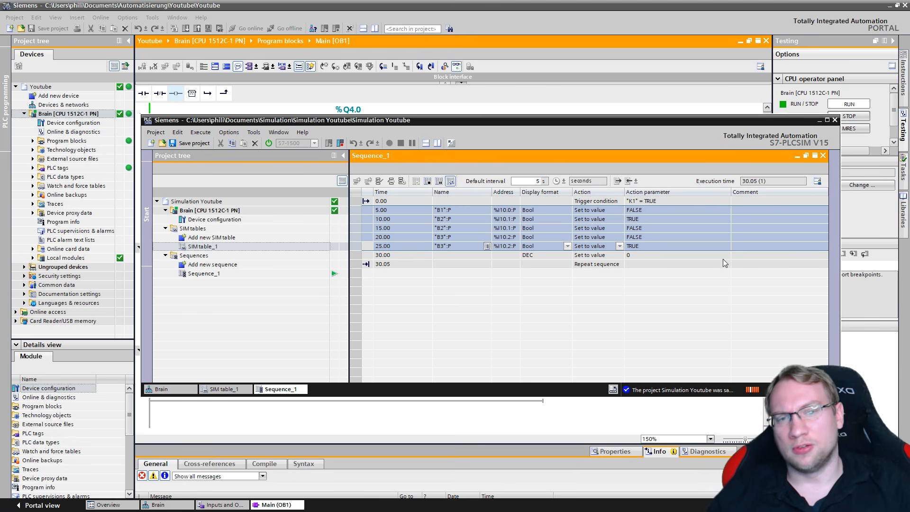
left_click(191, 143)
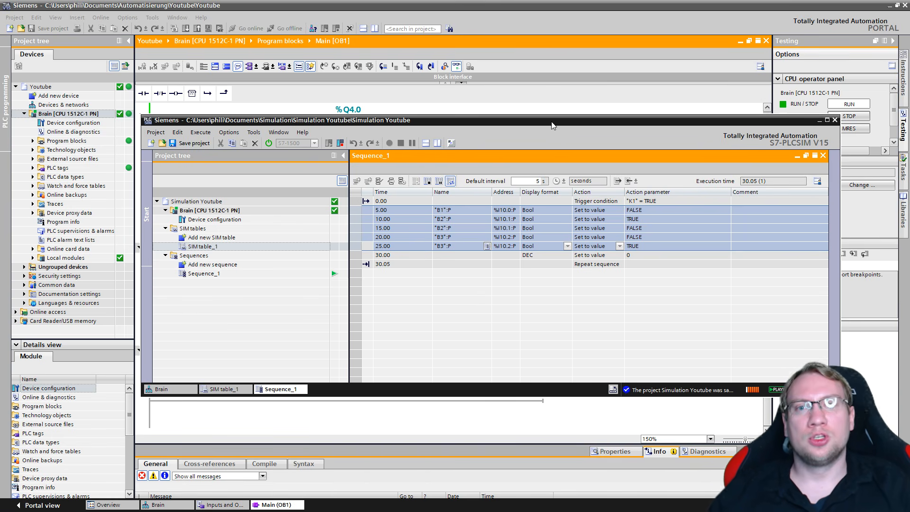
left_click_drag(552, 126, 544, 238)
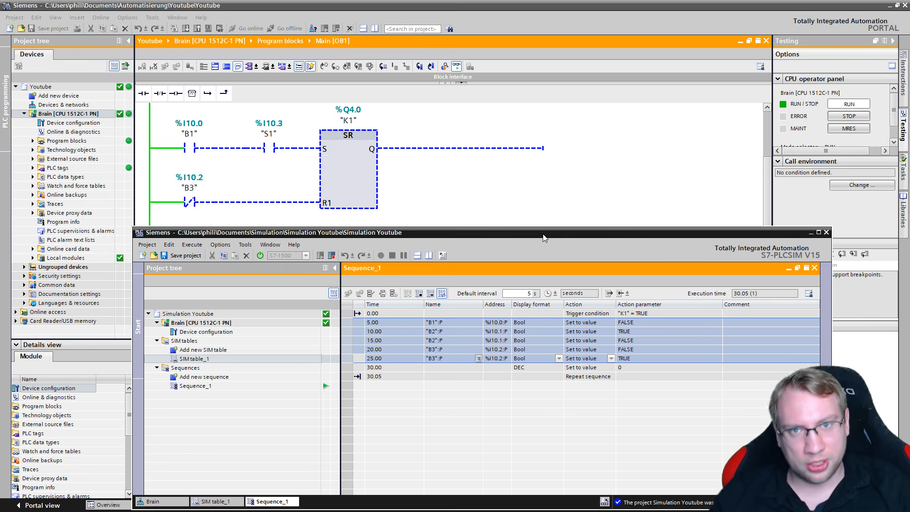